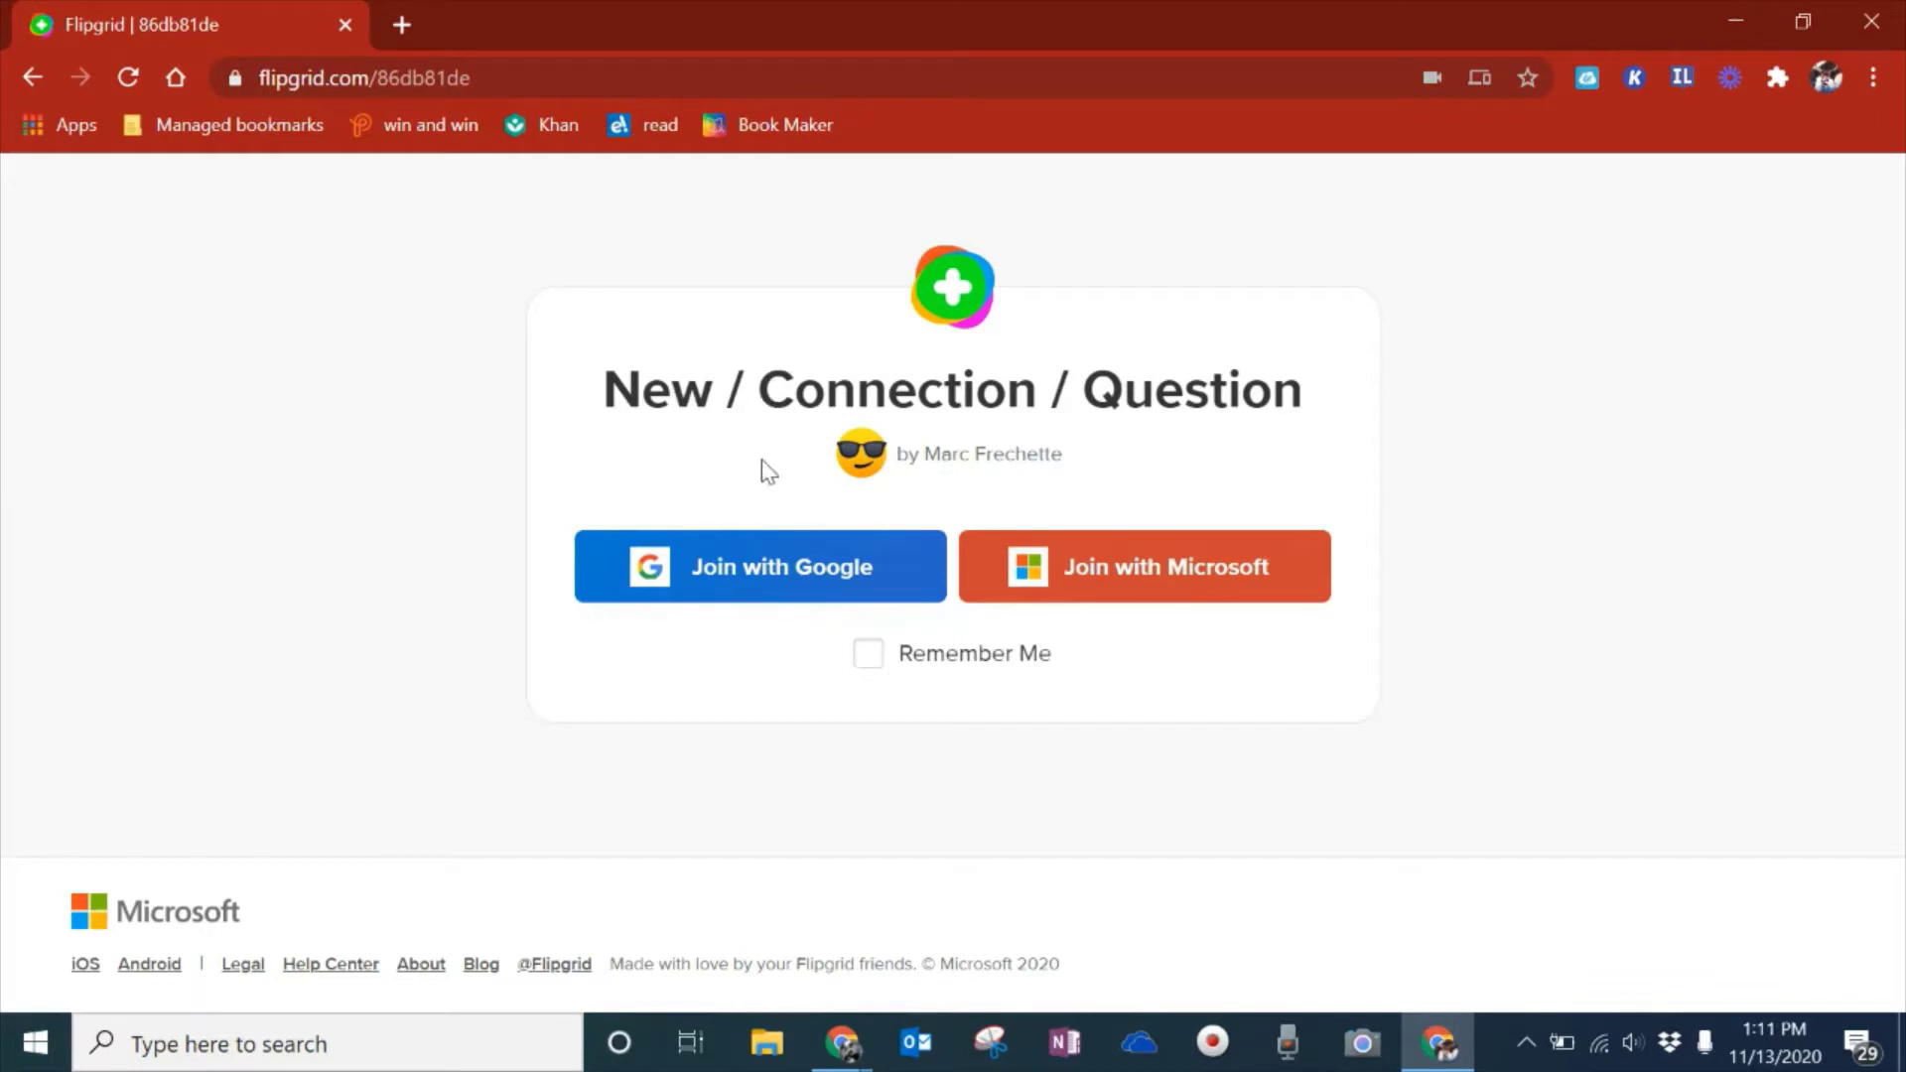
Sign in to Flipgrid with Google, choosing your account in the popup.
{"action": "left_click", "coordinate": [740, 576]}
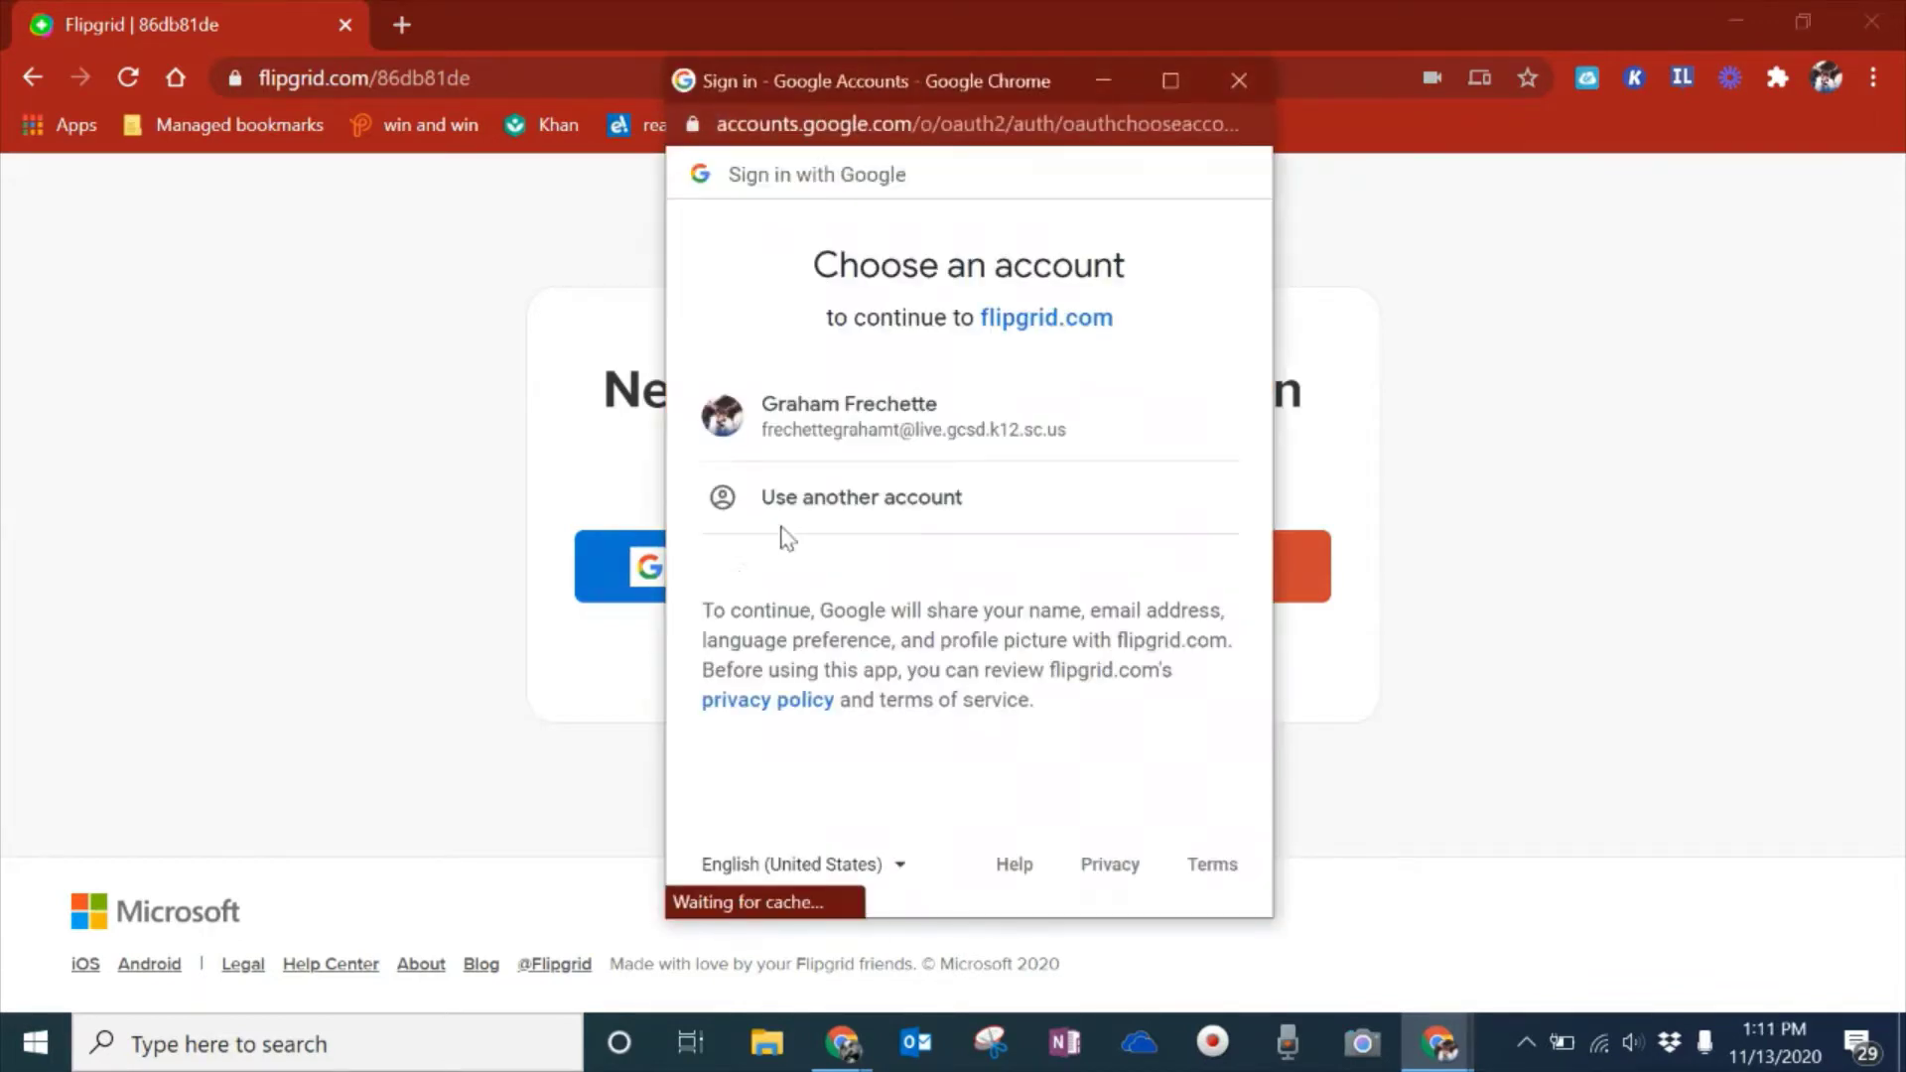
{"action": "left_click", "coordinate": [893, 417]}
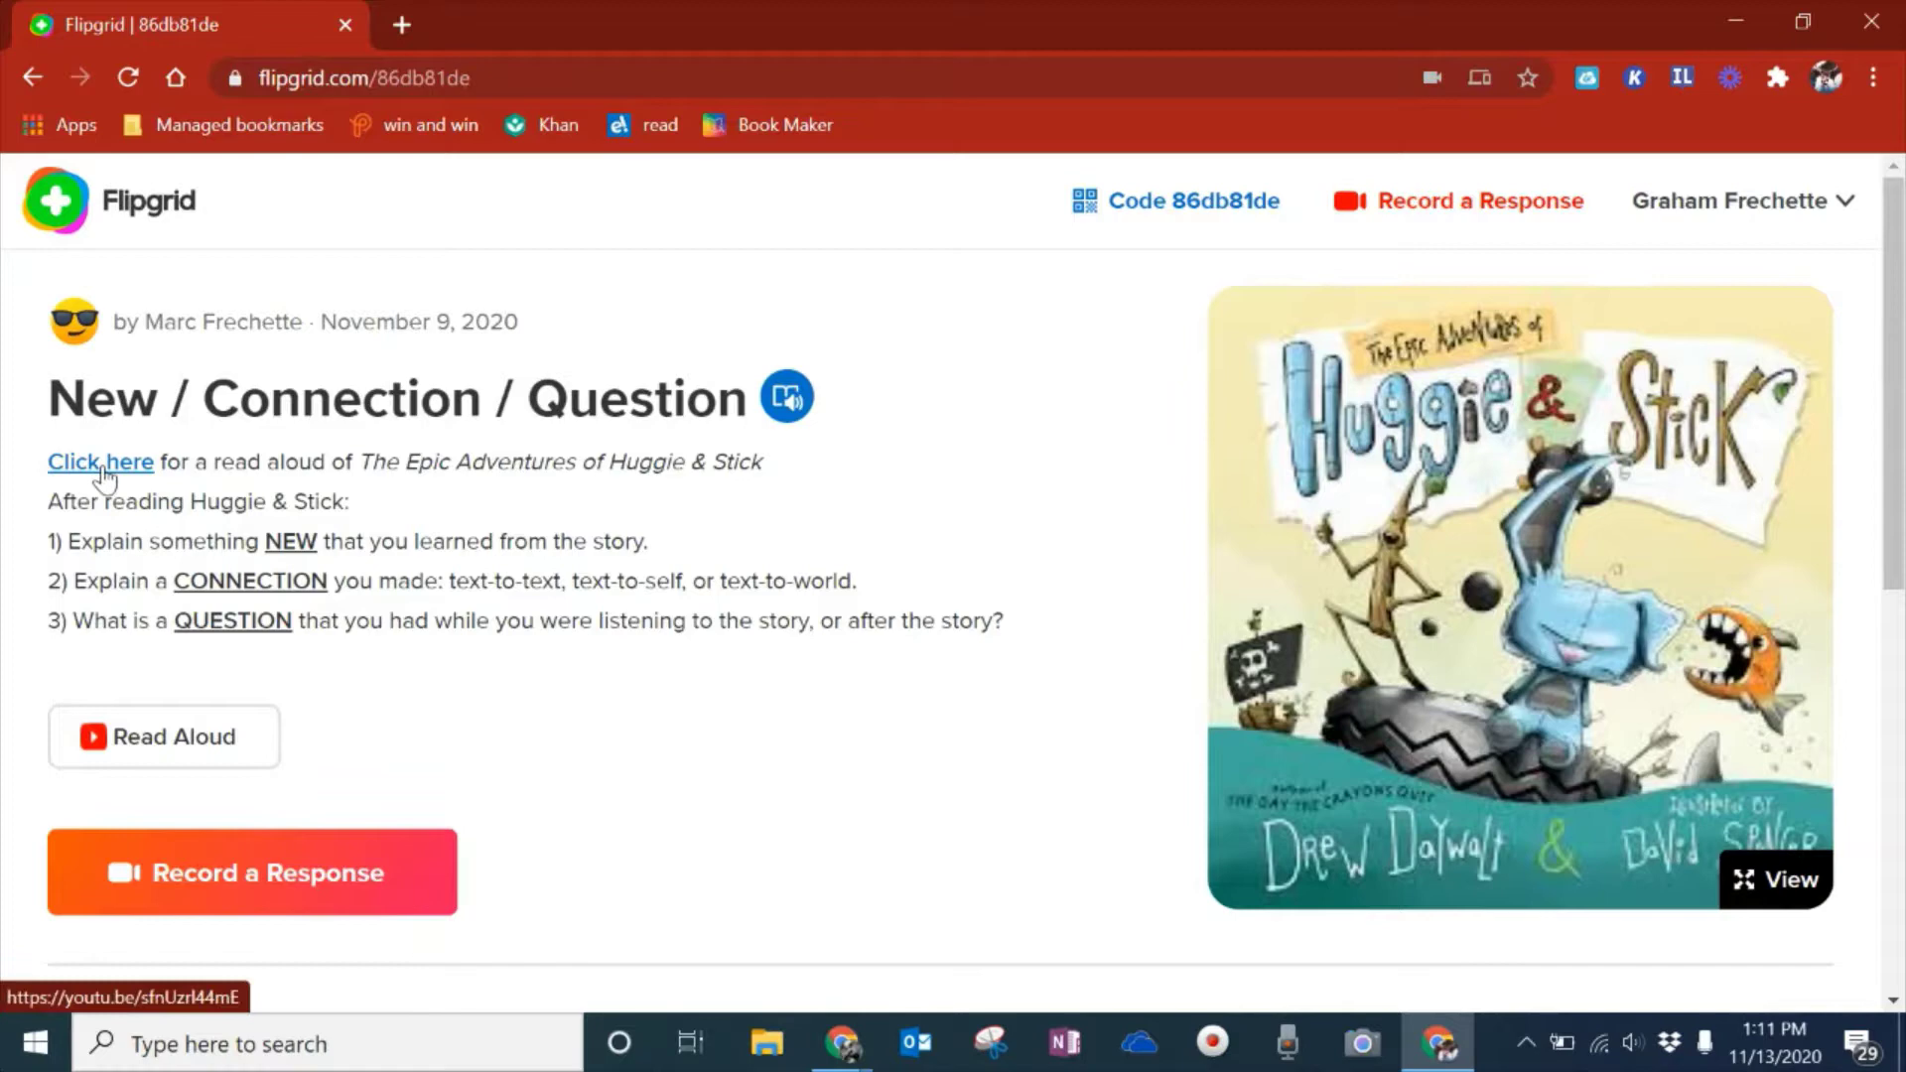
{"action": "left_click", "coordinate": [104, 463]}
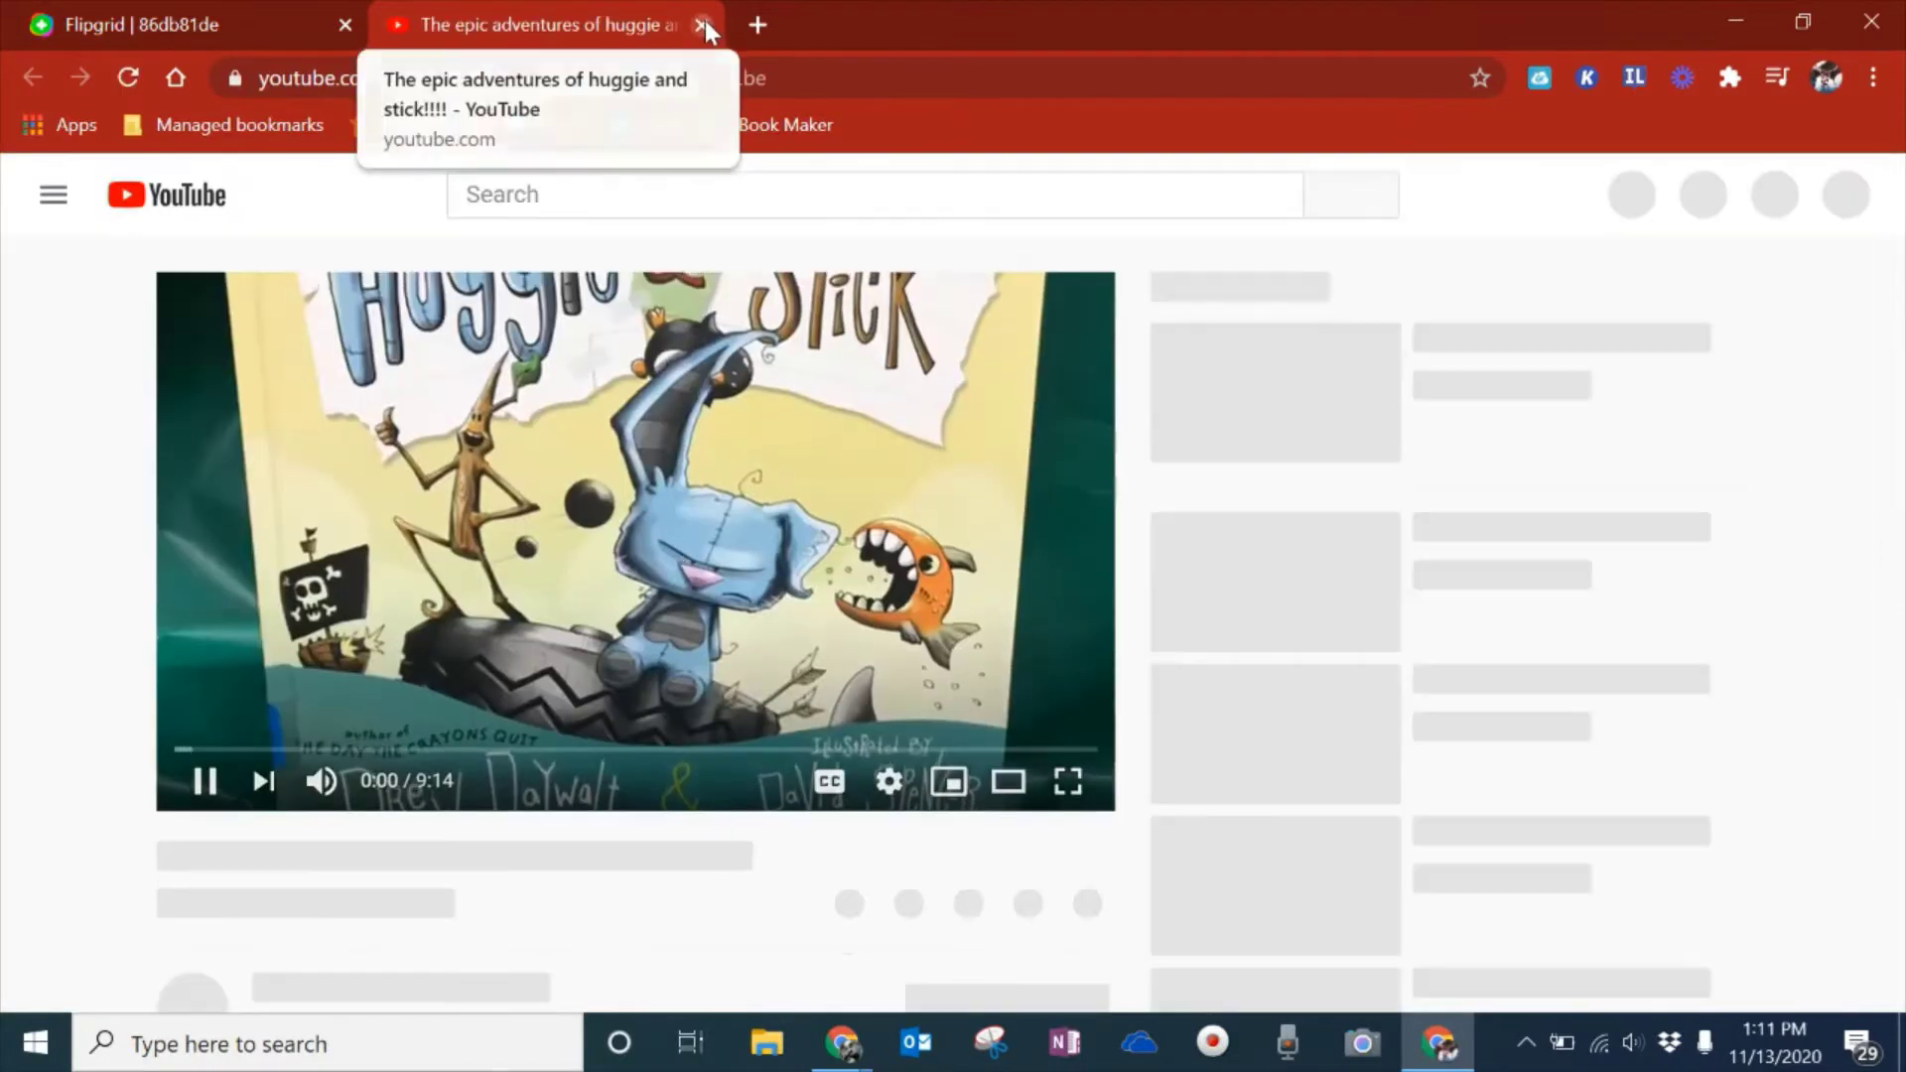
{"action": "left_click", "coordinate": [702, 24]}
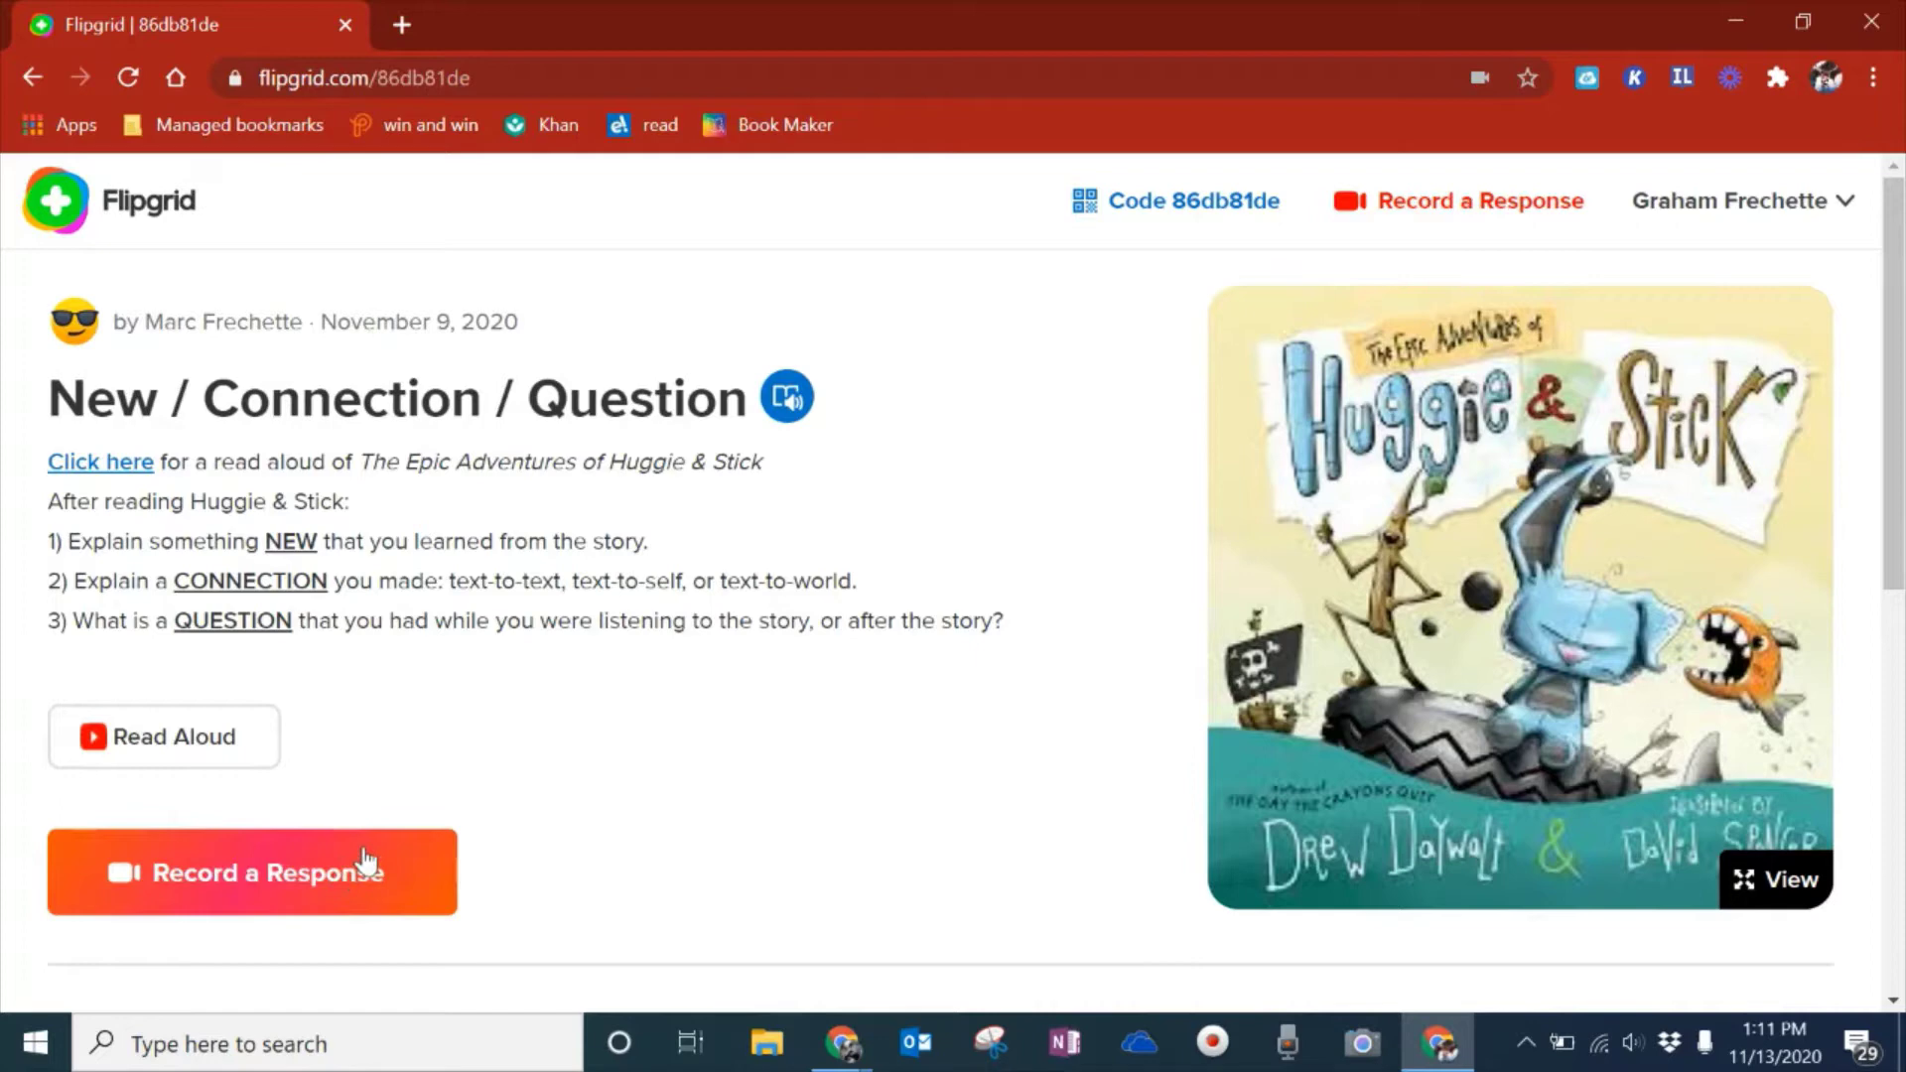
Start a new response, view the Upload clip, Mirror, Mute and Record screen options, then collapse them.
{"action": "left_click", "coordinate": [357, 876]}
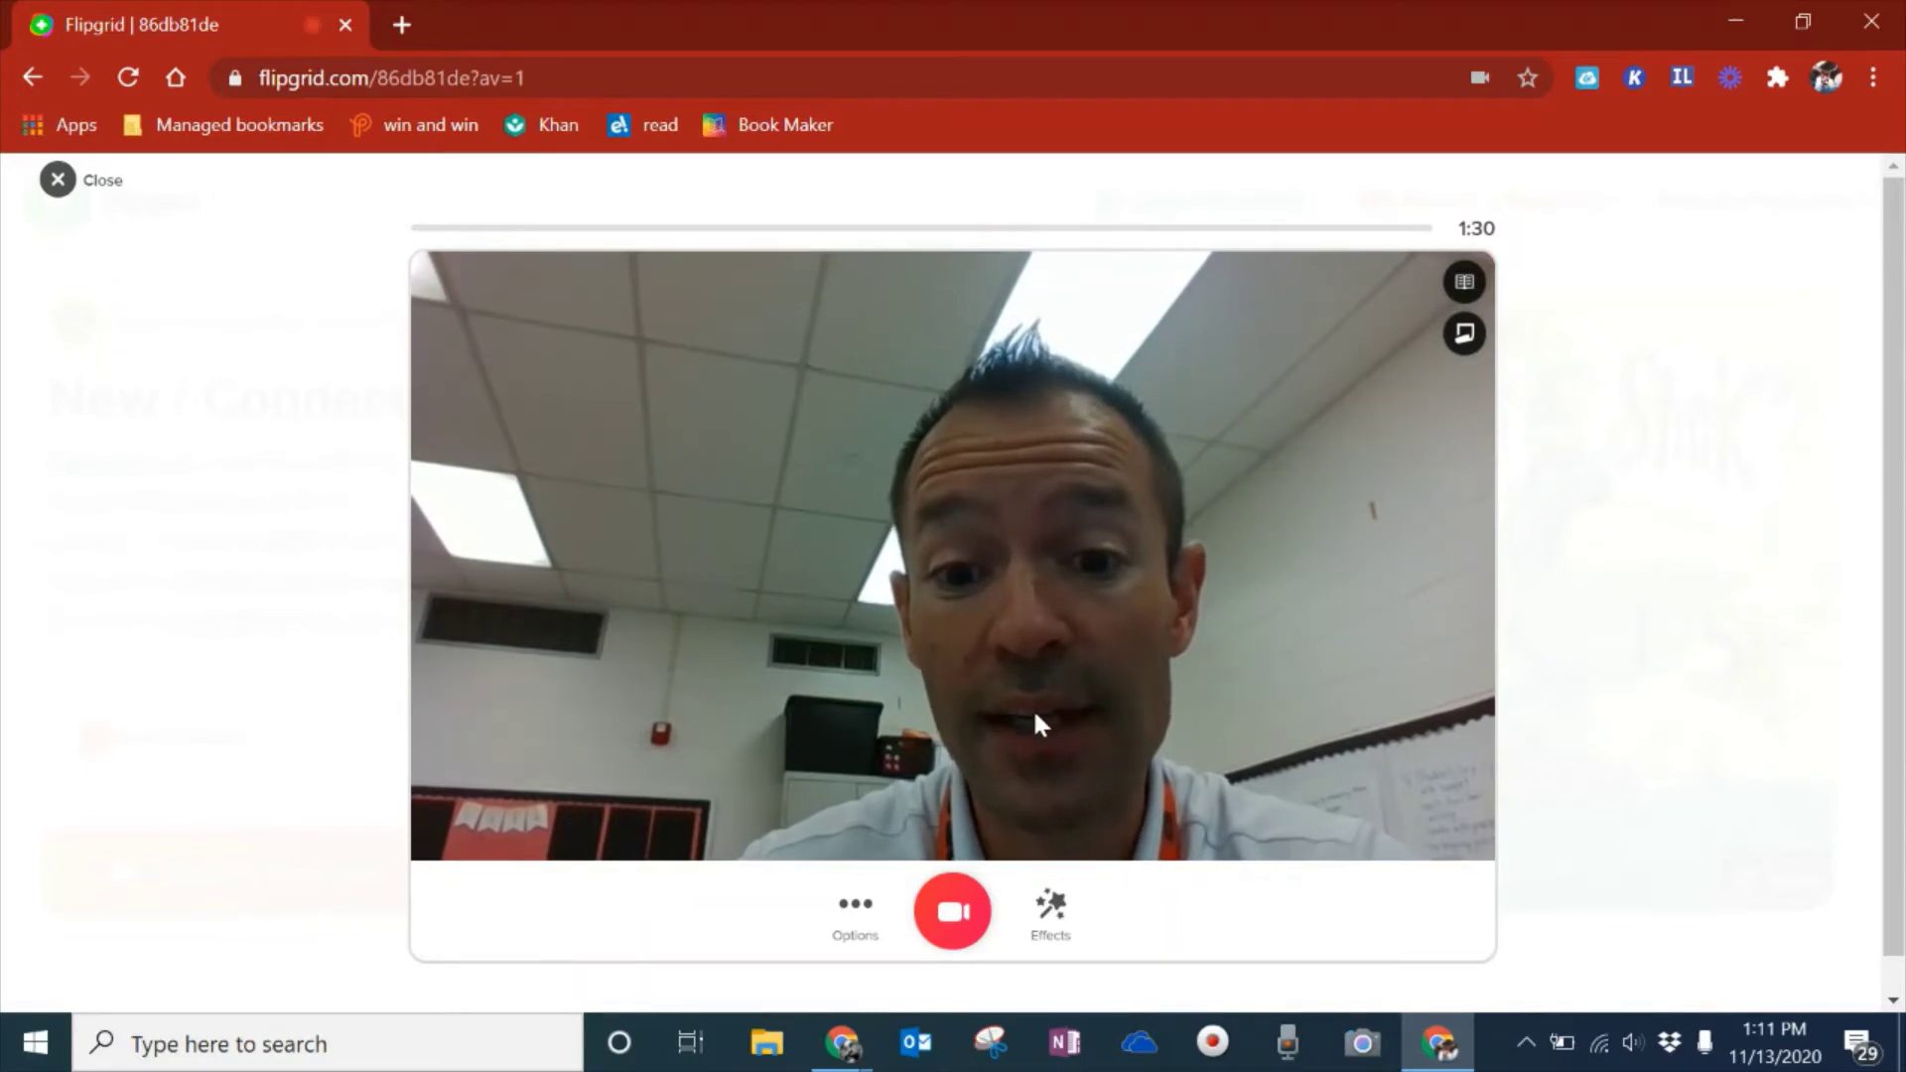
{"action": "left_click", "coordinate": [851, 908]}
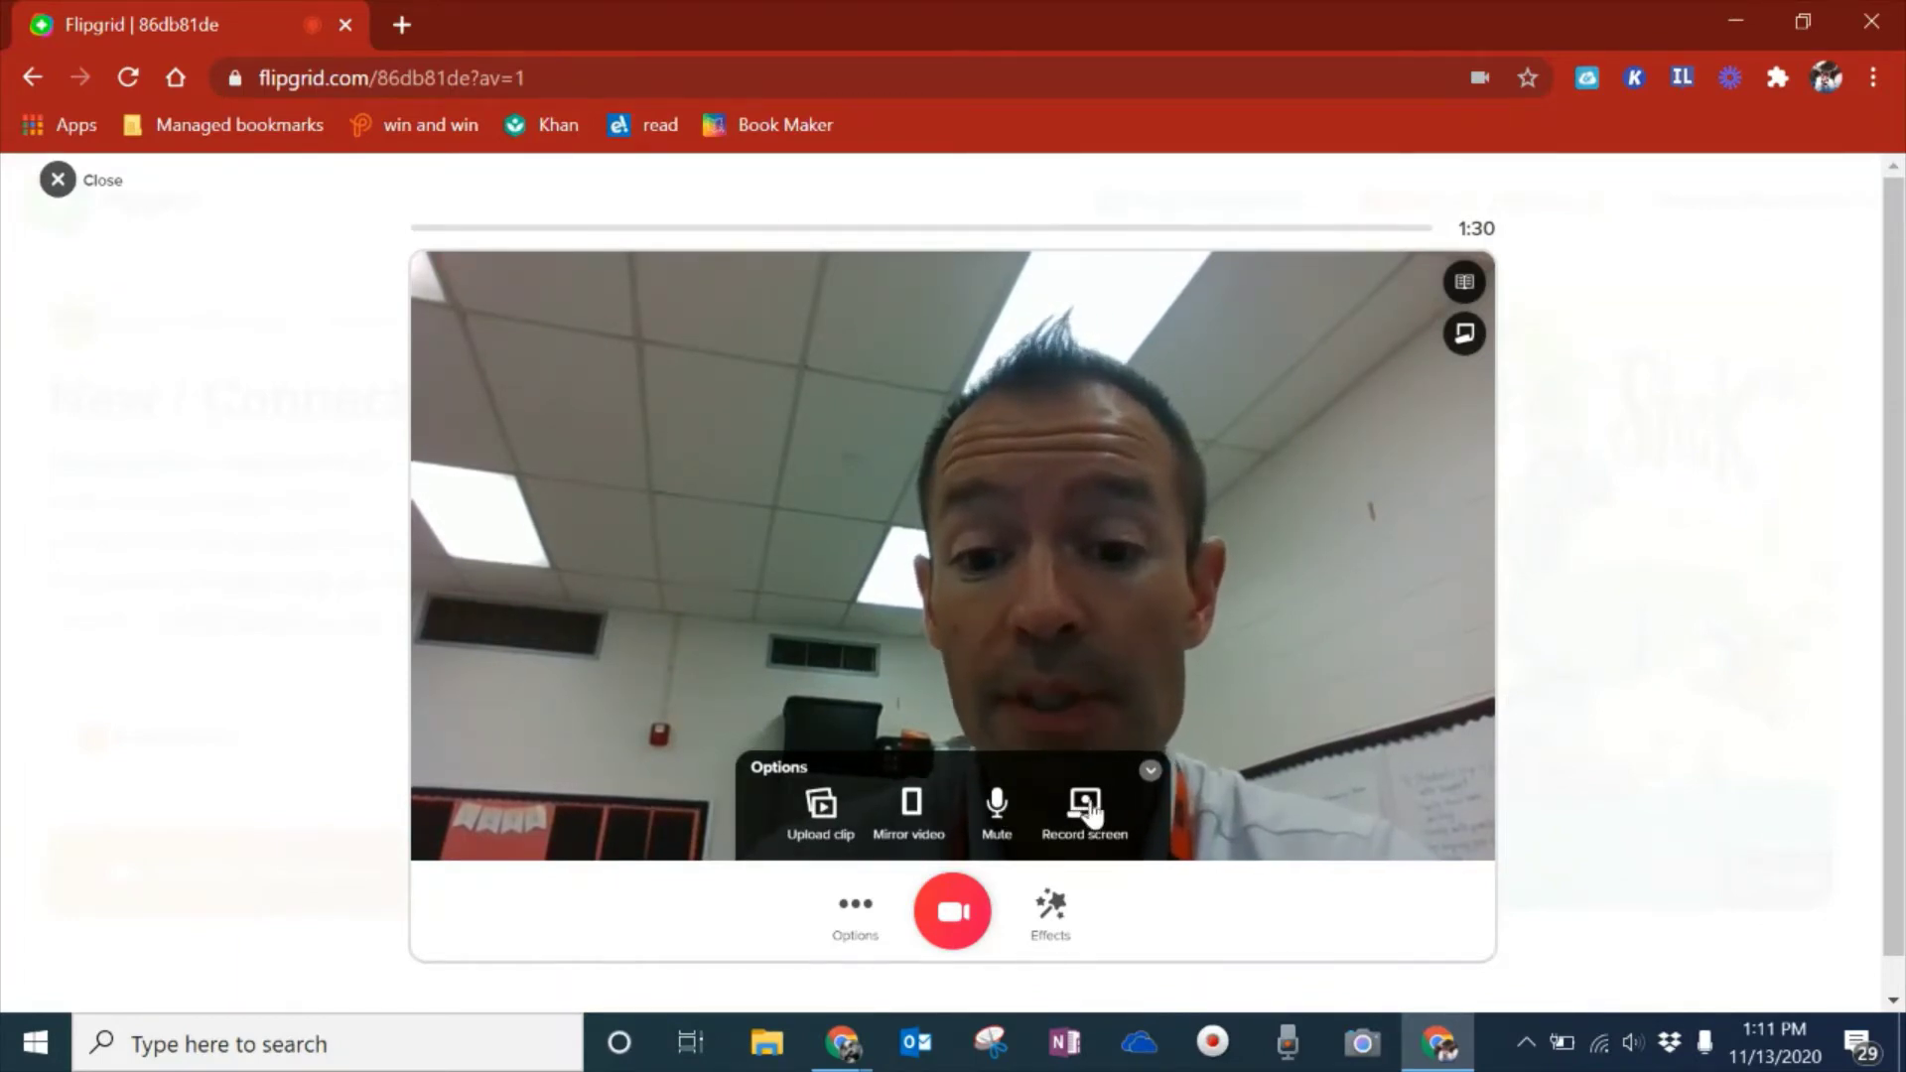
{"action": "left_click", "coordinate": [1151, 771]}
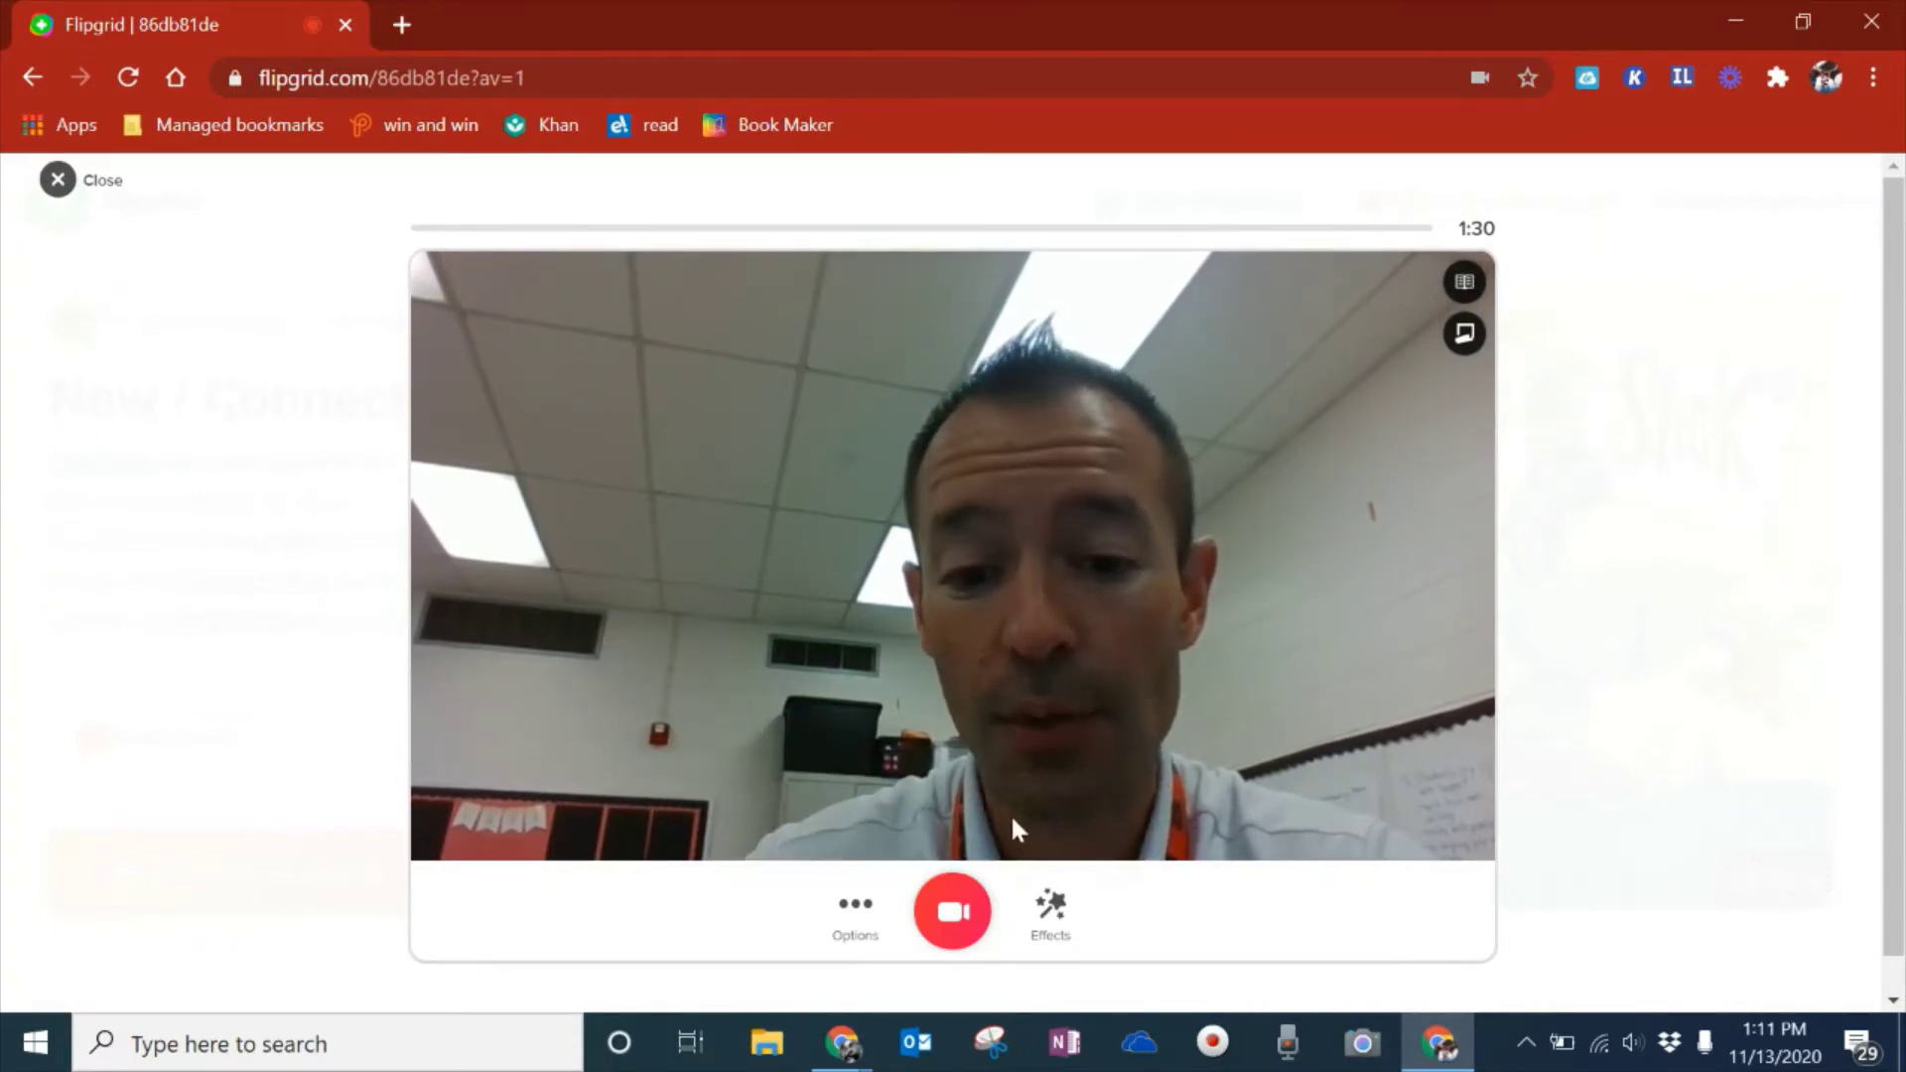
Try the Bricks, Pixel and Rainbow camera filters, then reset to no filter.
{"action": "left_click", "coordinate": [1064, 929]}
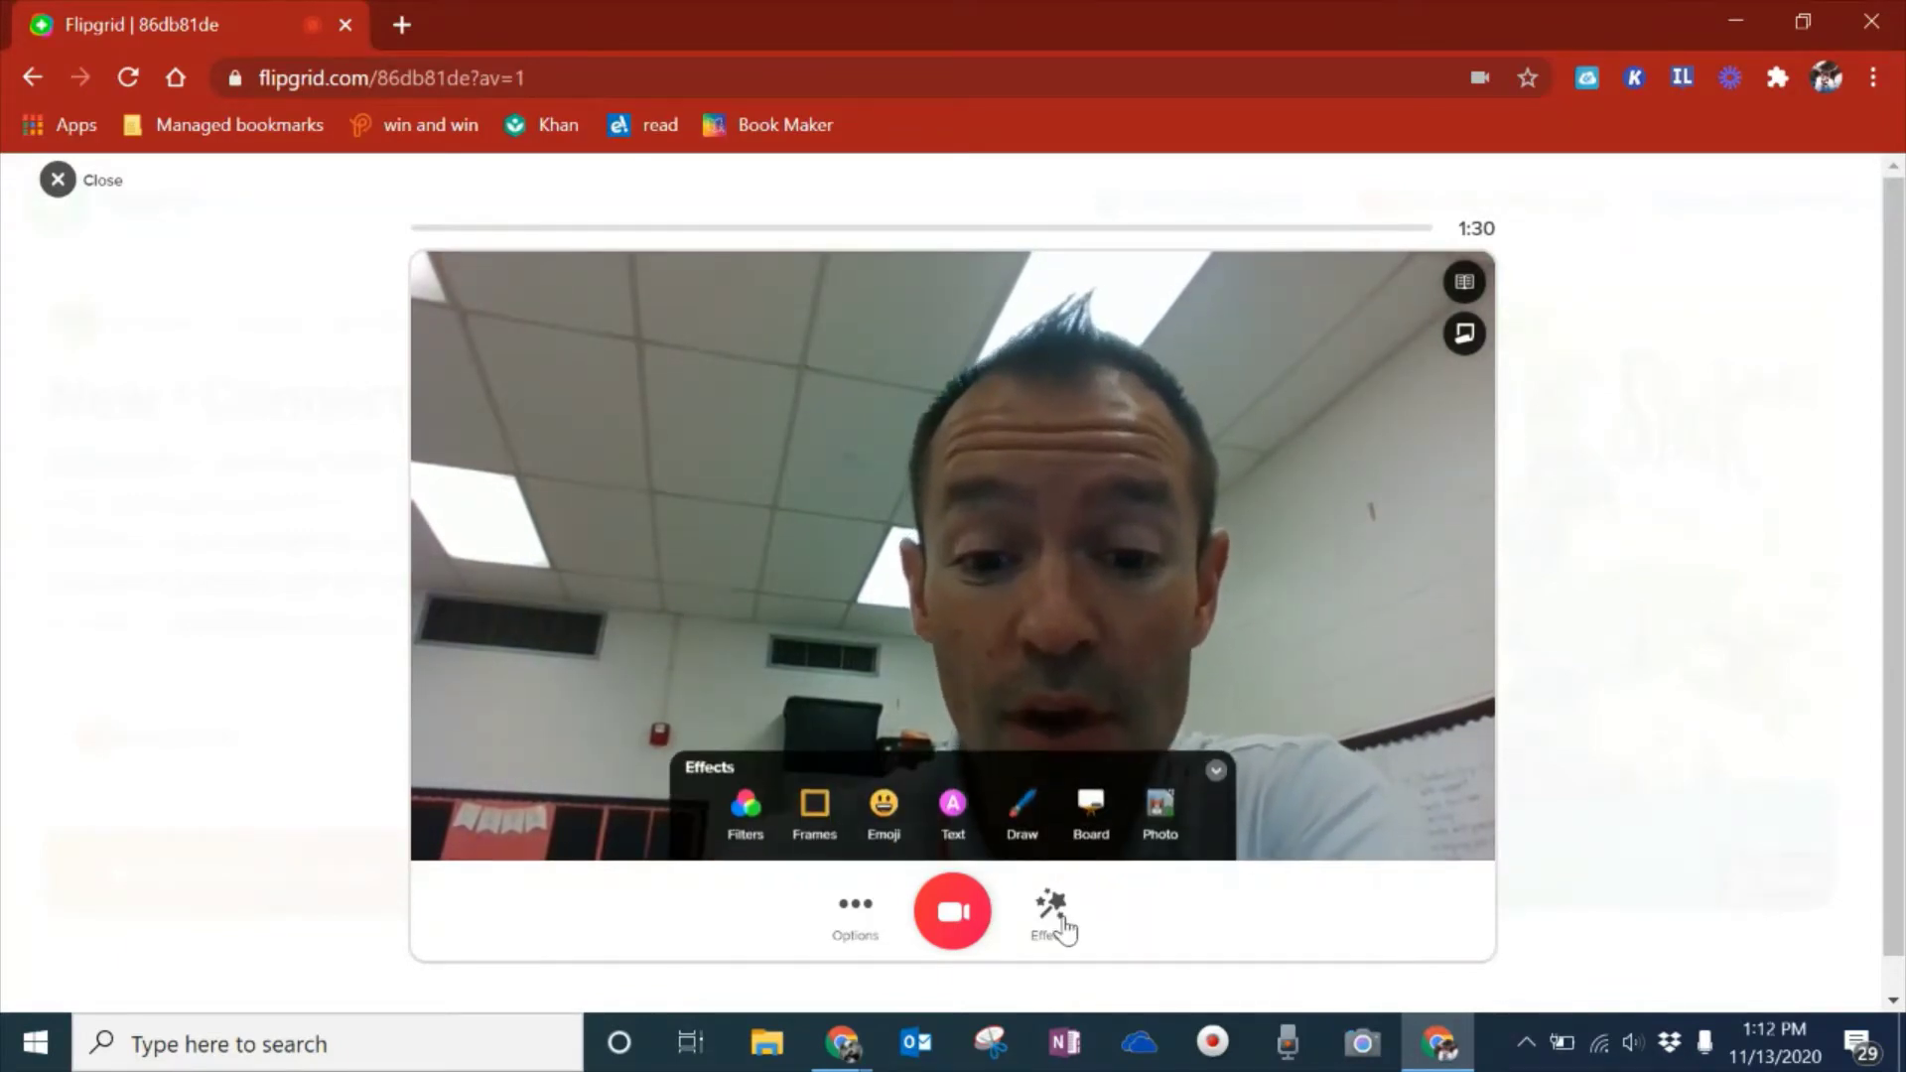
{"action": "left_click", "coordinate": [744, 806]}
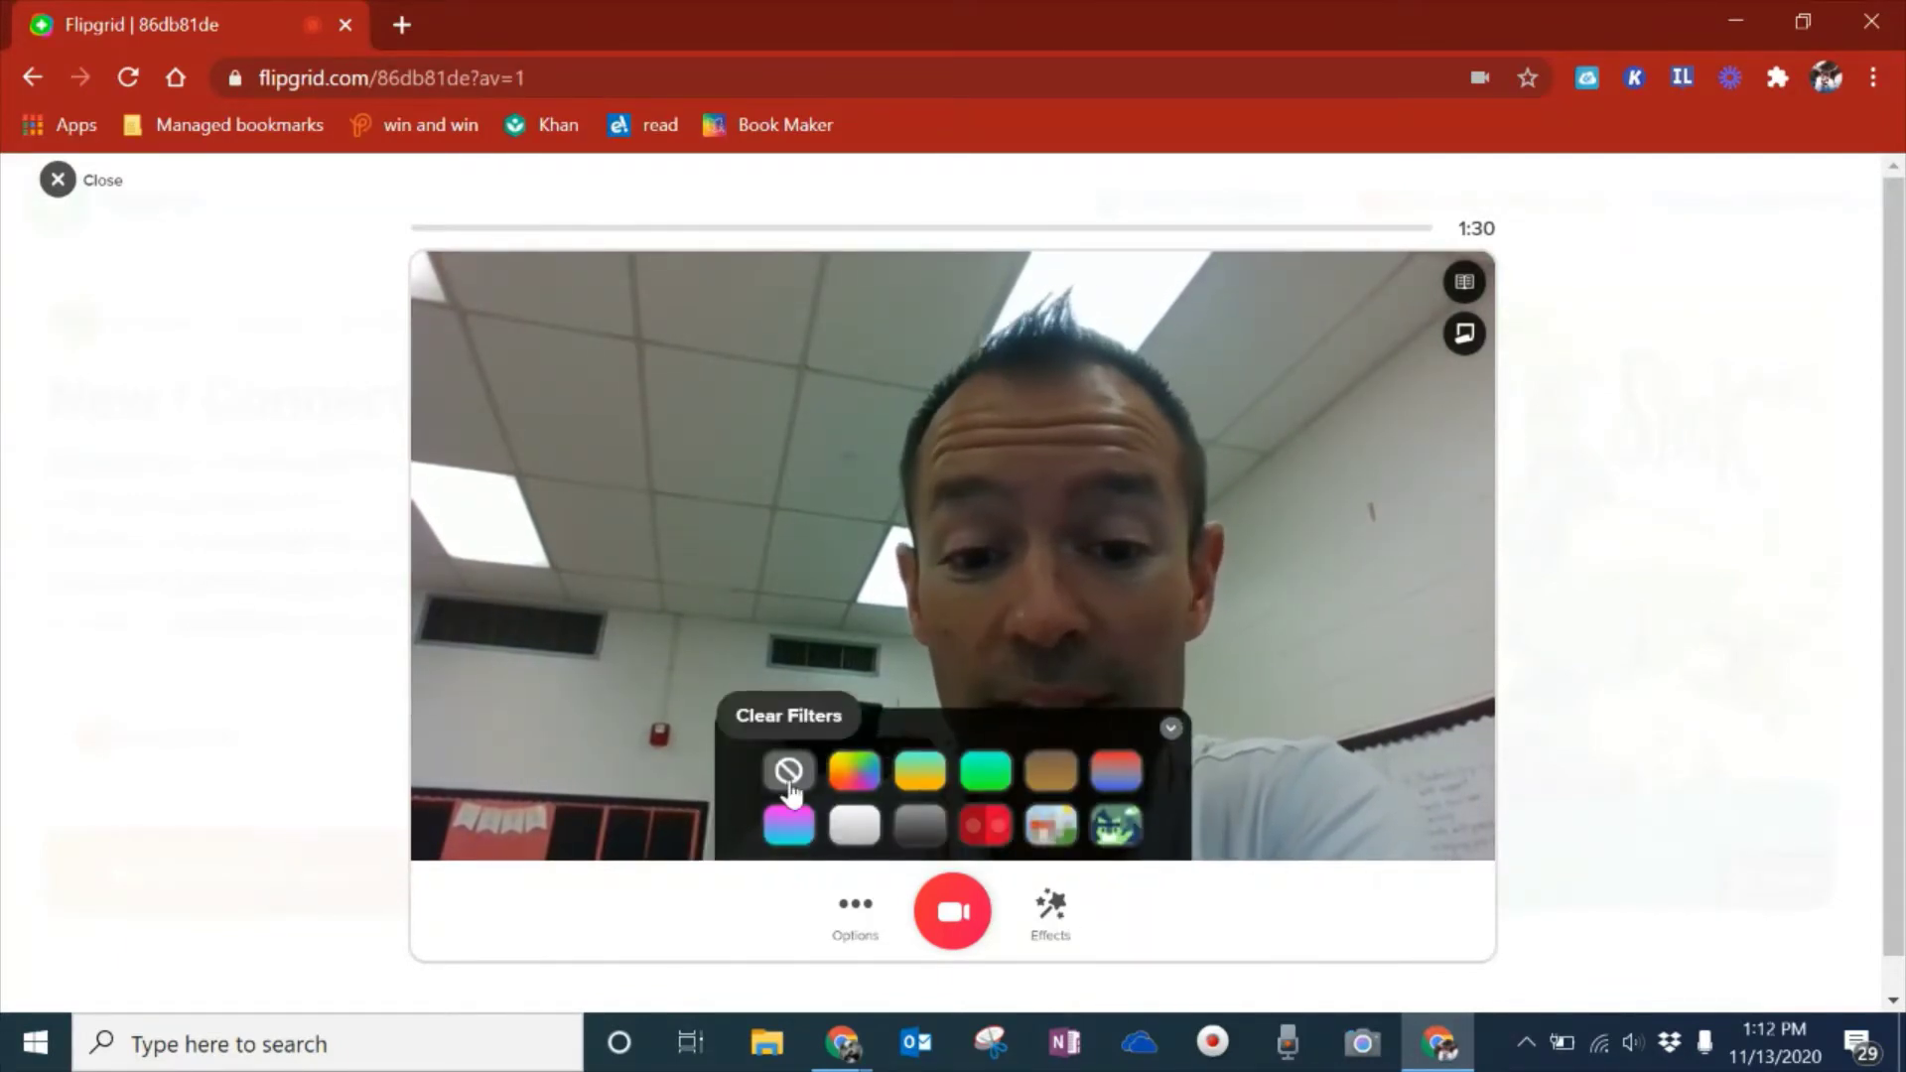
{"action": "left_click", "coordinate": [985, 824]}
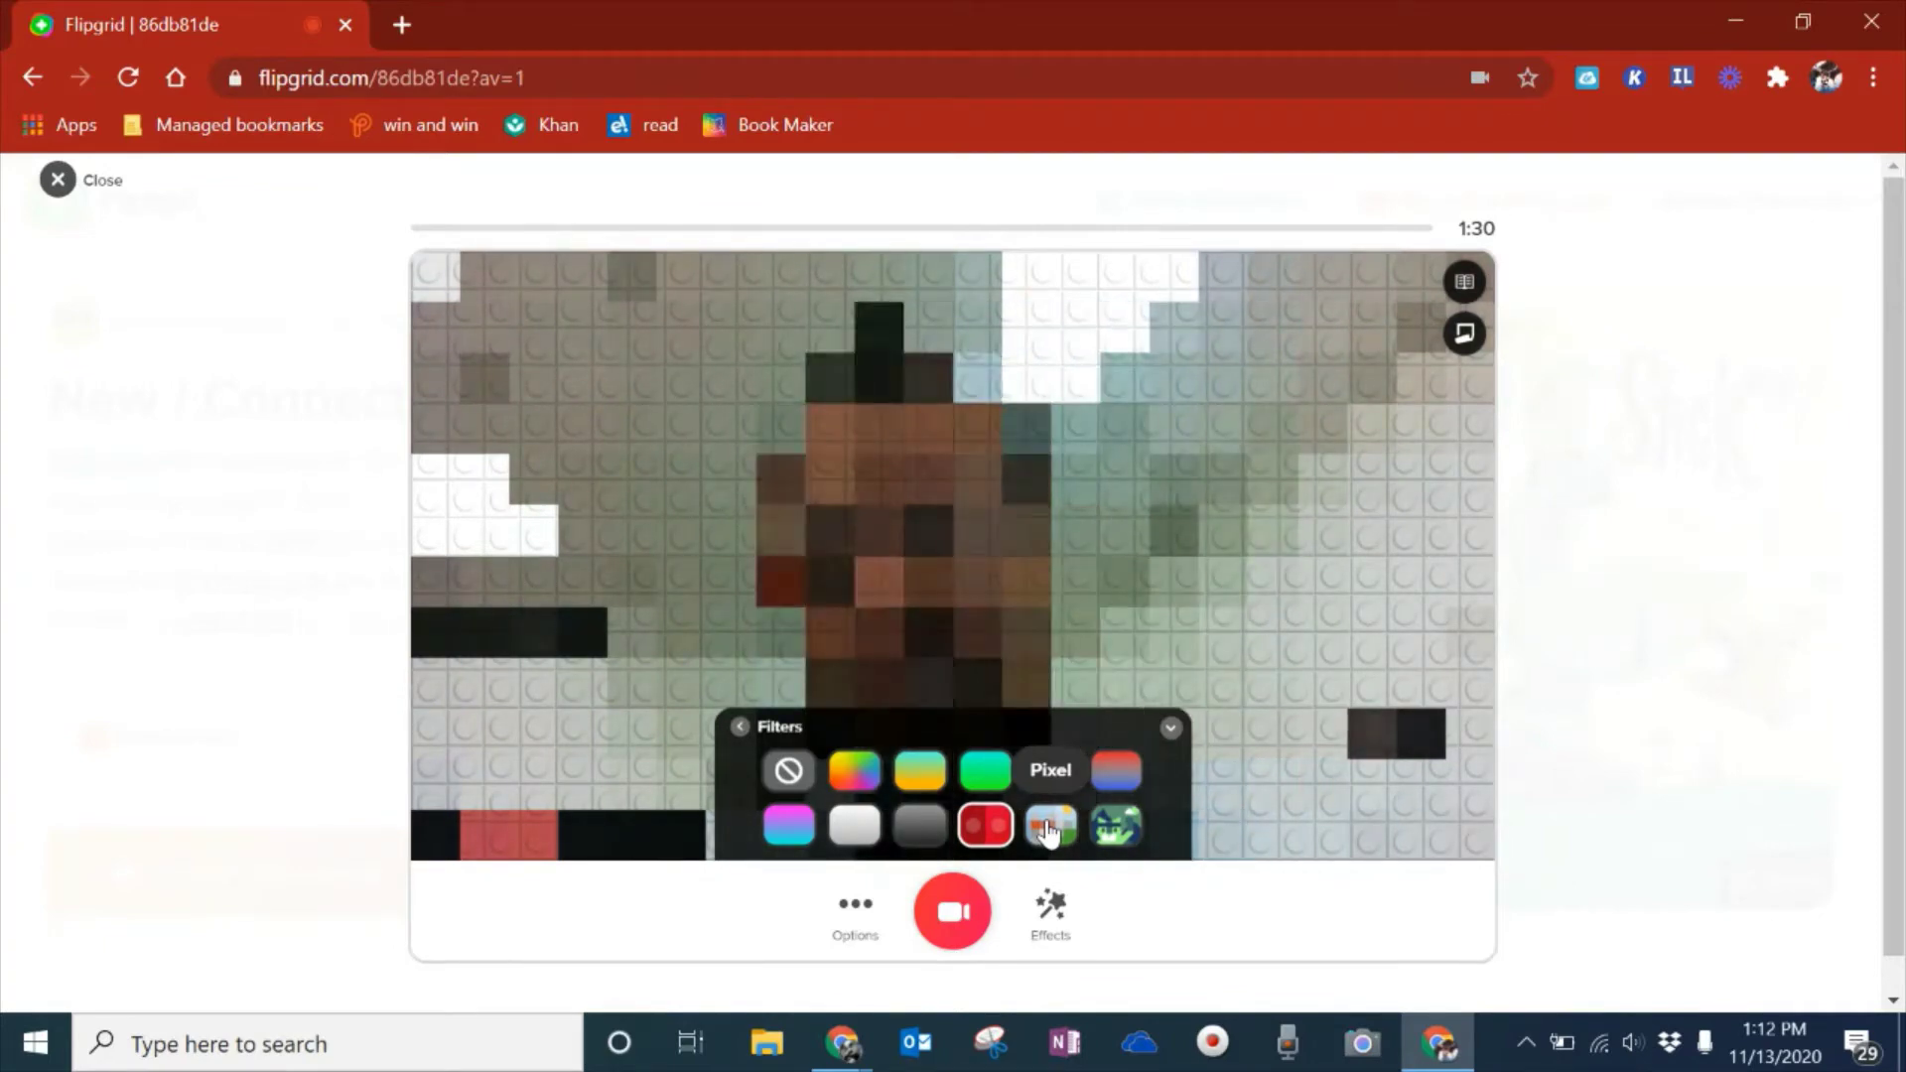
{"action": "left_click", "coordinate": [1048, 828]}
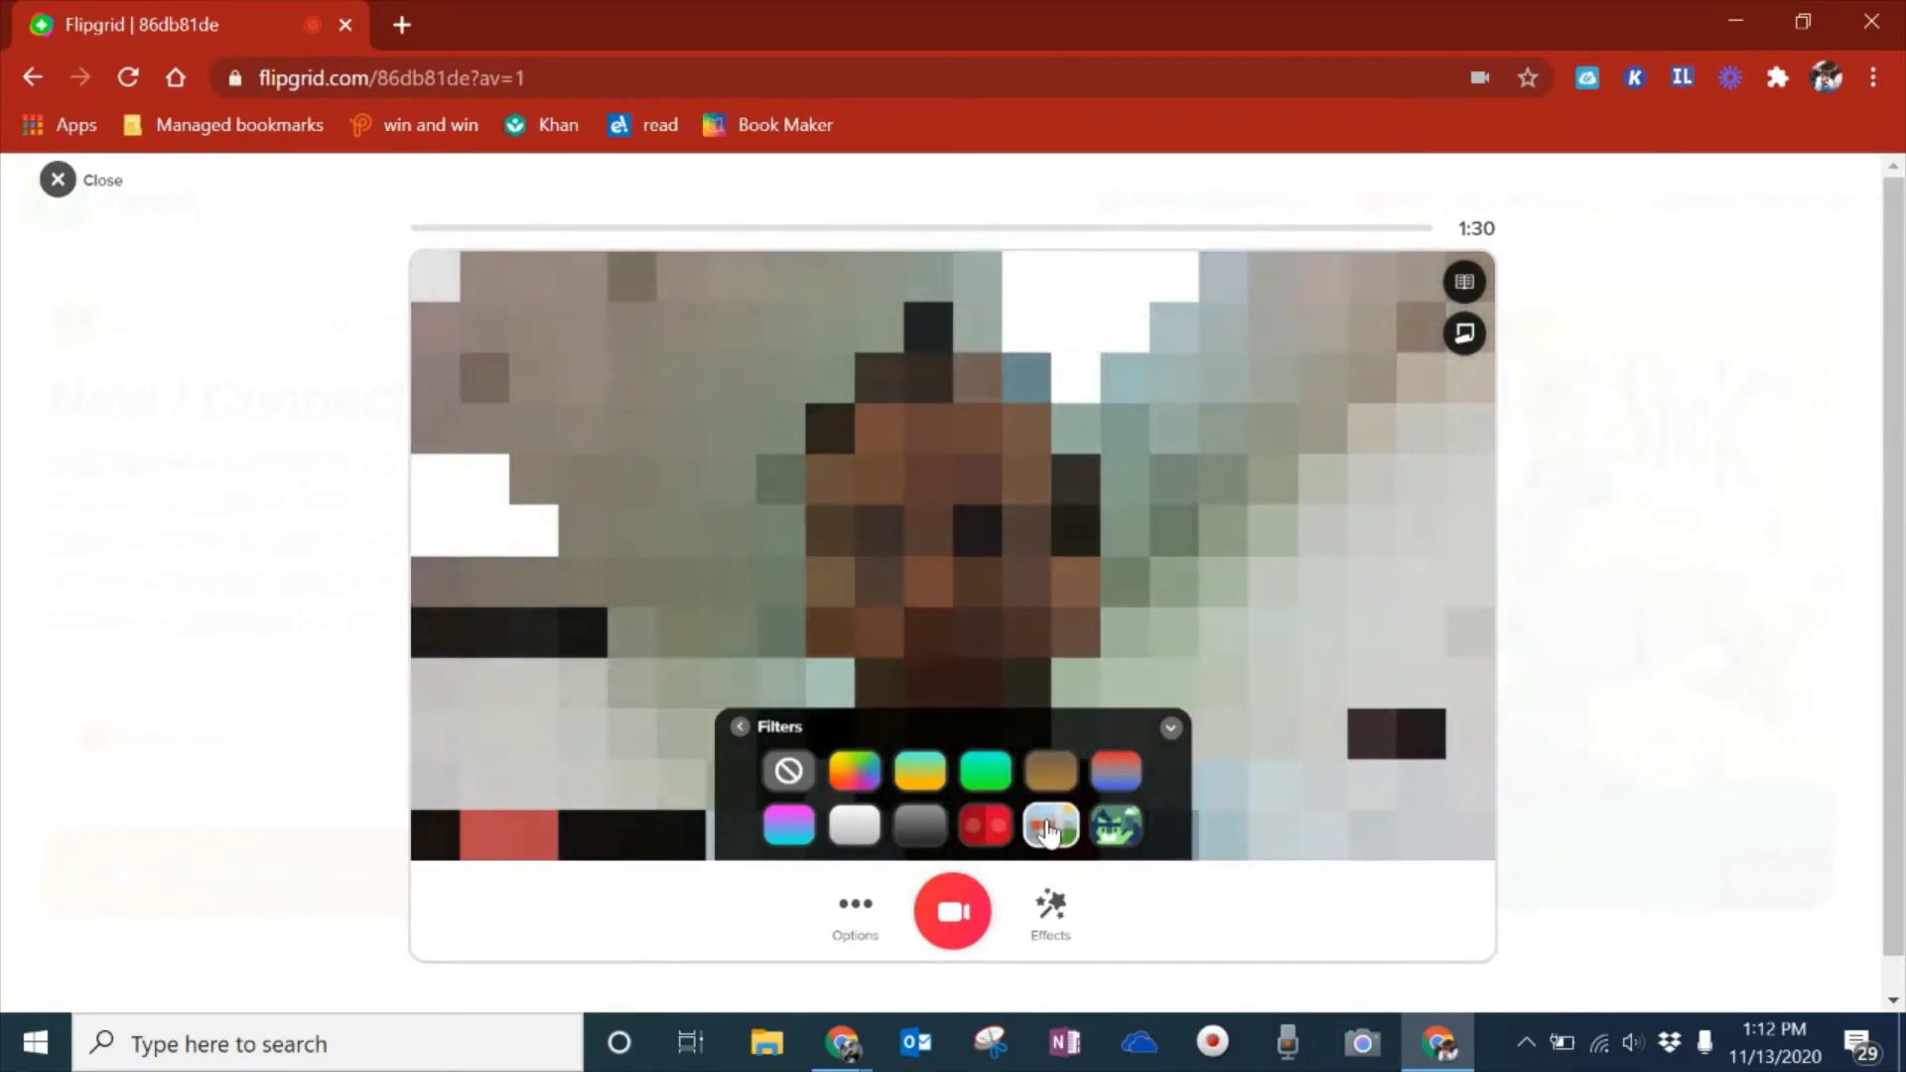
{"action": "left_click", "coordinate": [853, 775]}
{"action": "left_click", "coordinate": [789, 776]}
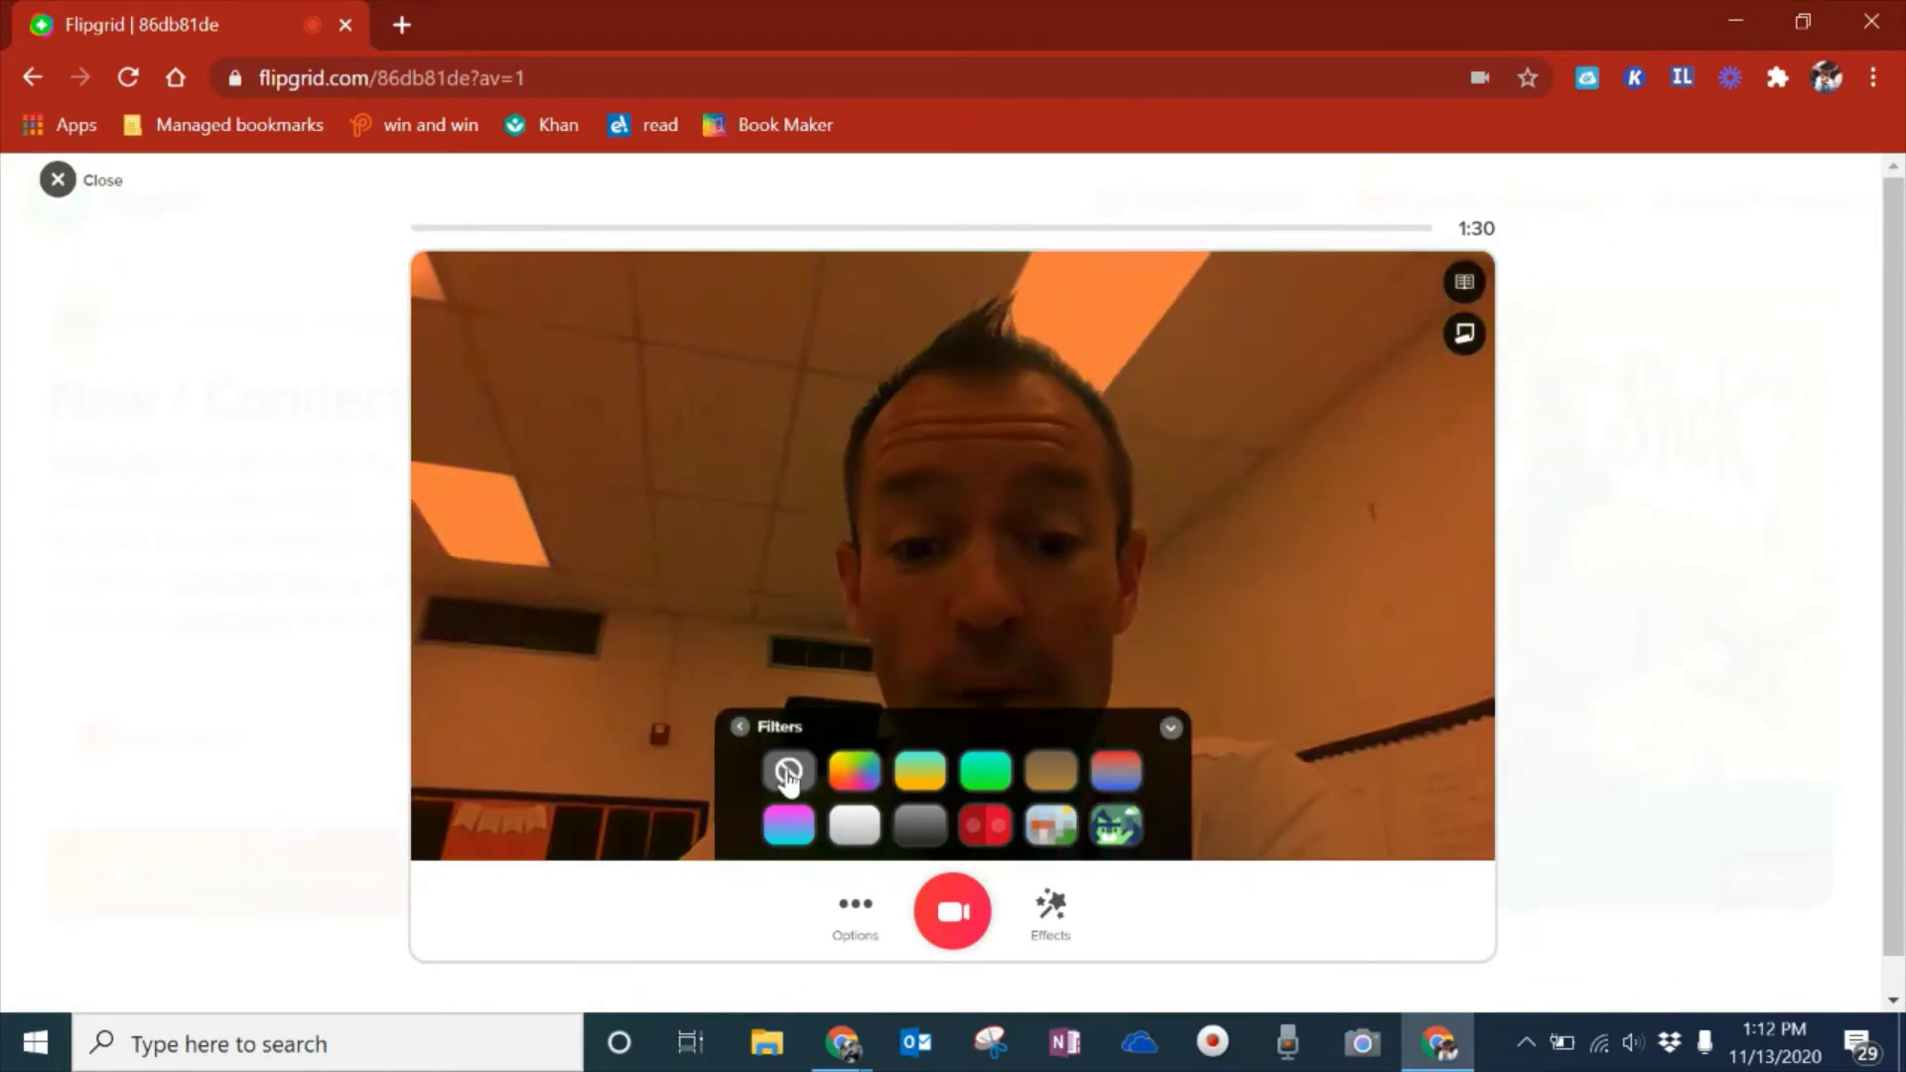
{"action": "left_click", "coordinate": [790, 774]}
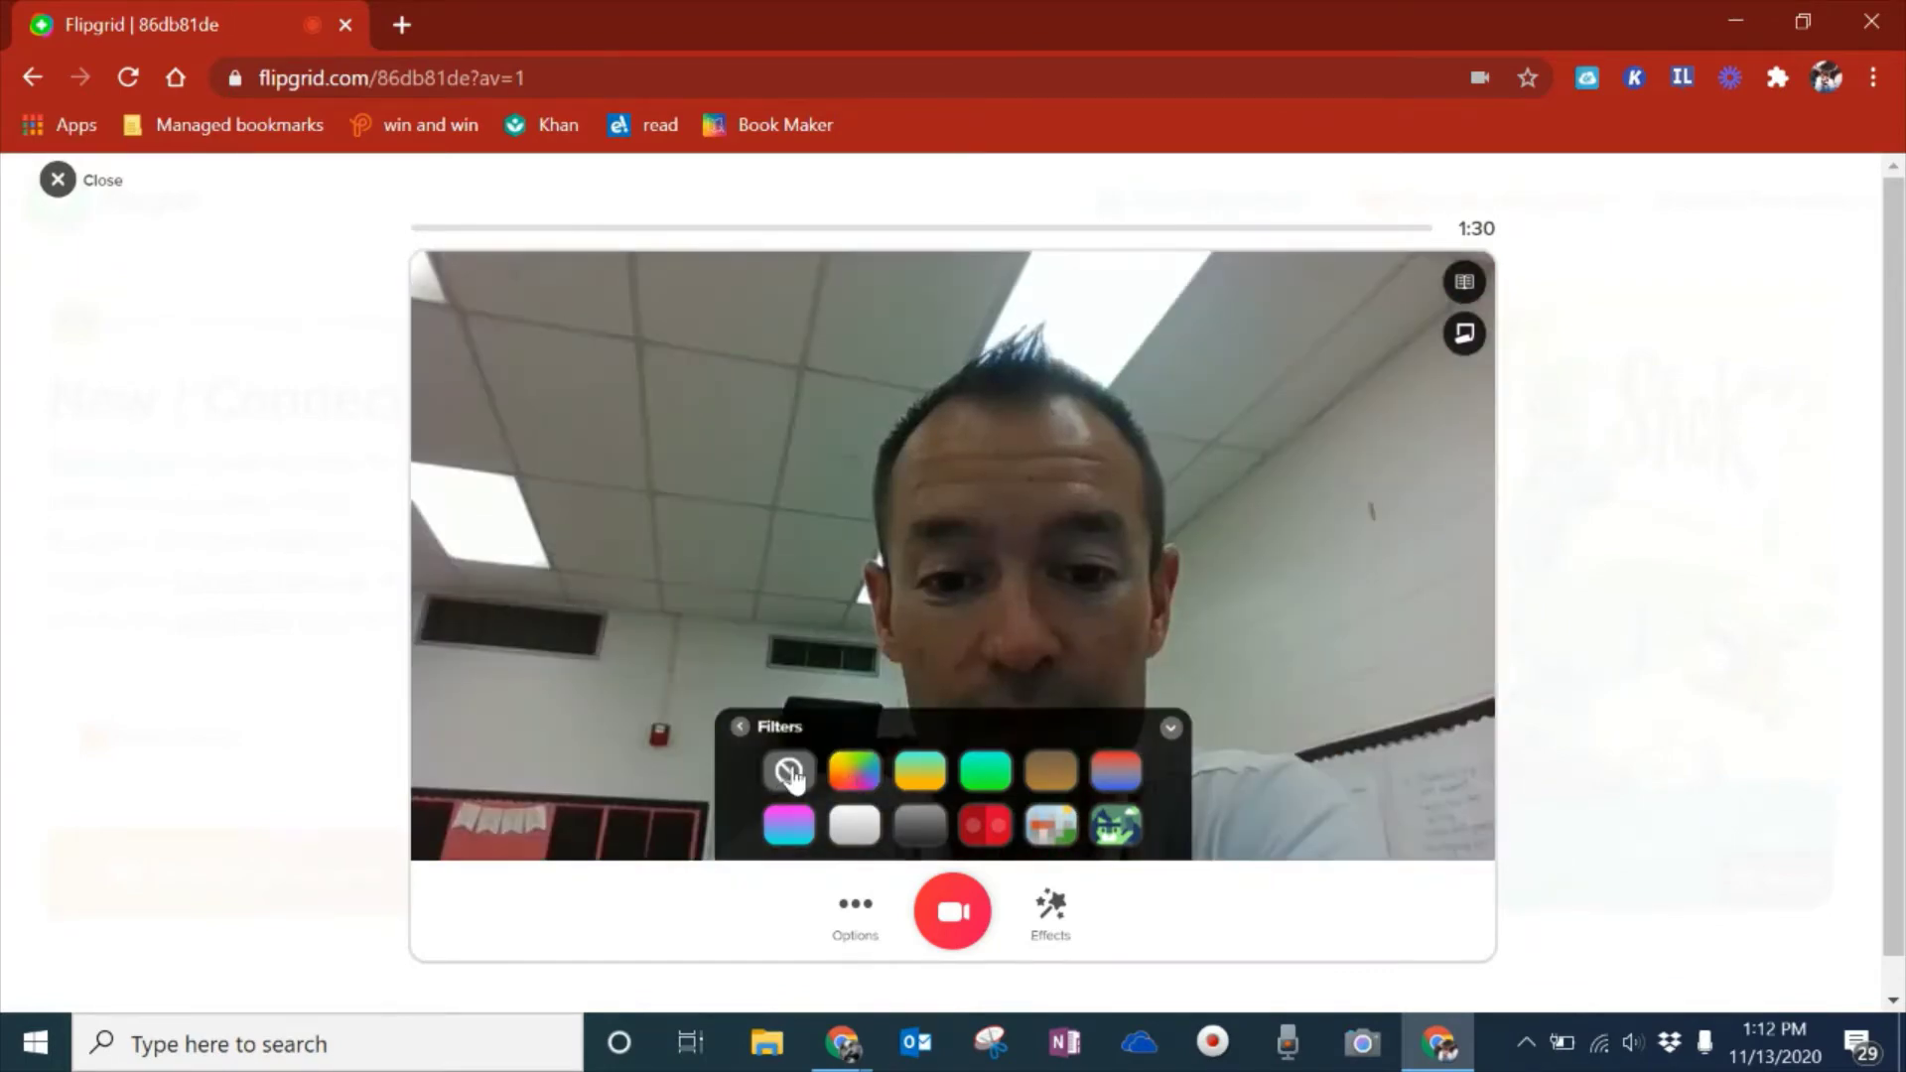
{"action": "left_click", "coordinate": [739, 727]}
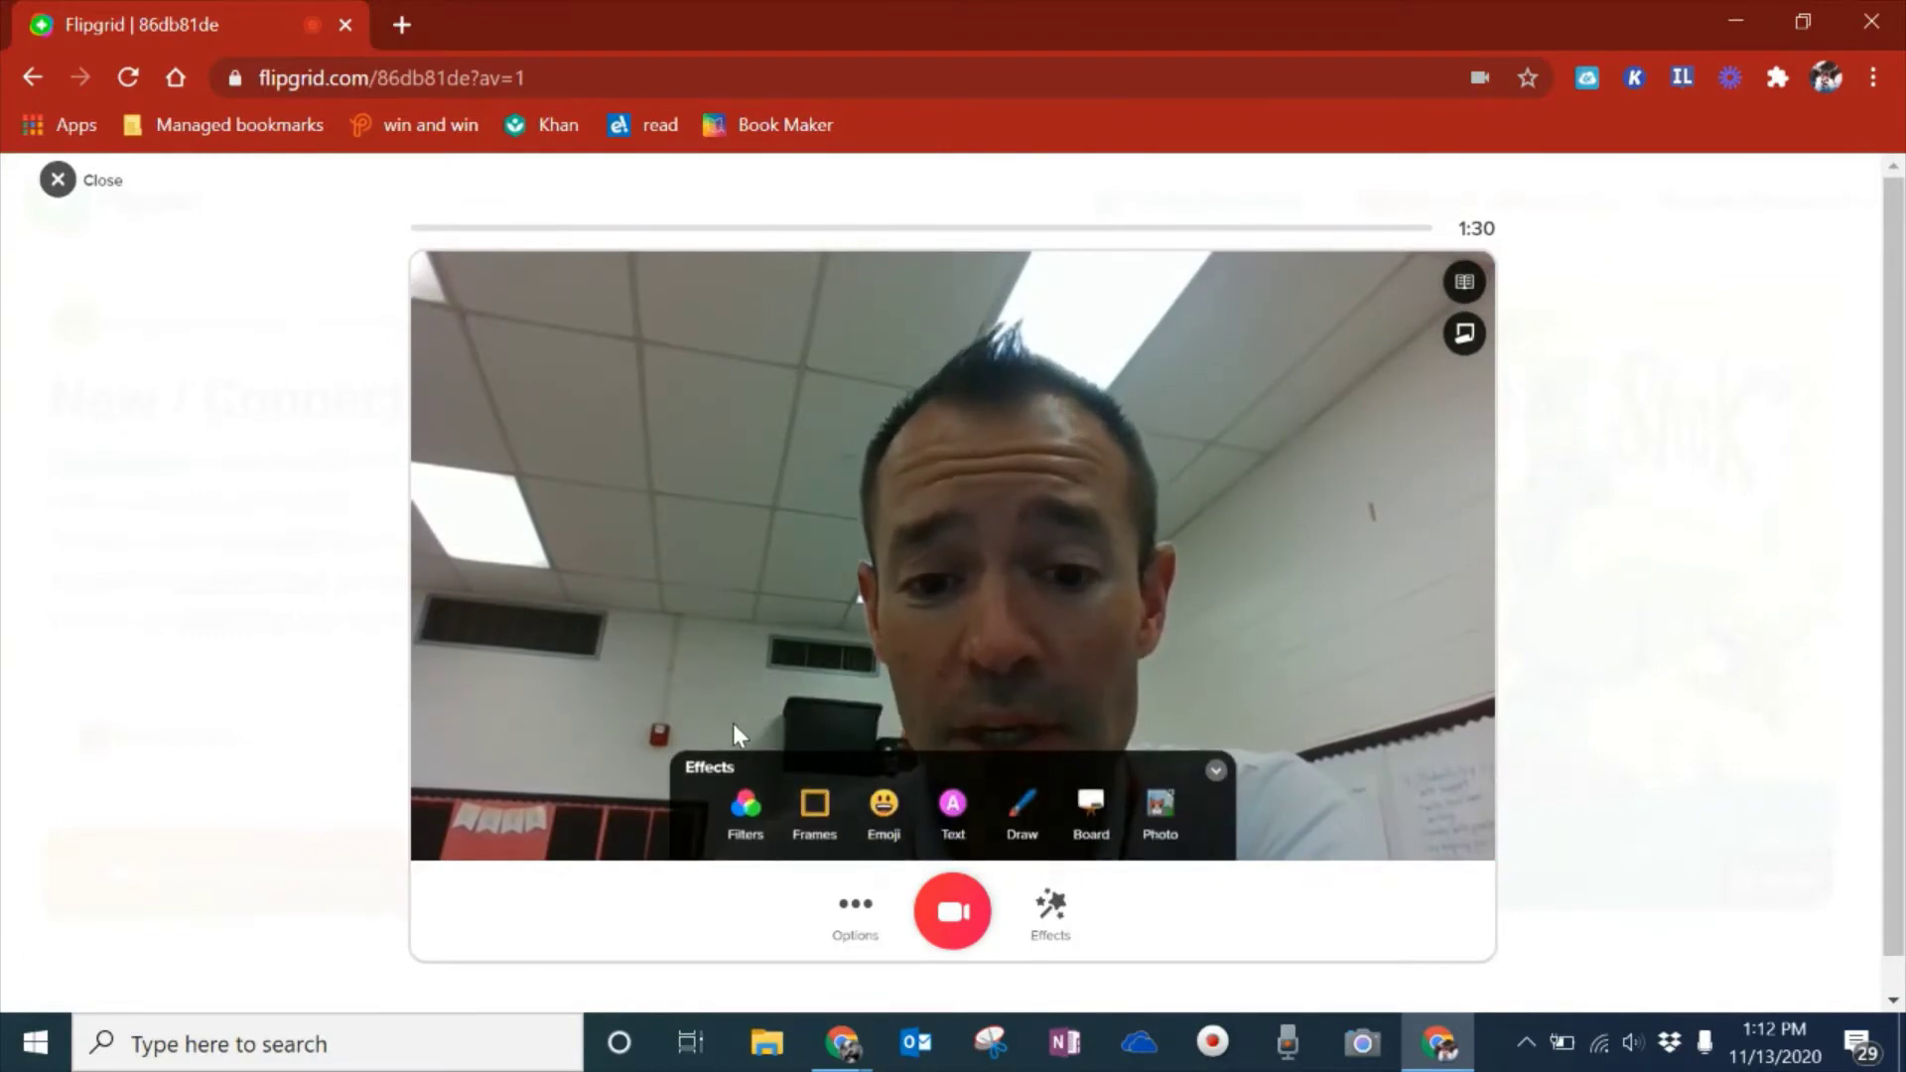
{"action": "left_click", "coordinate": [814, 816]}
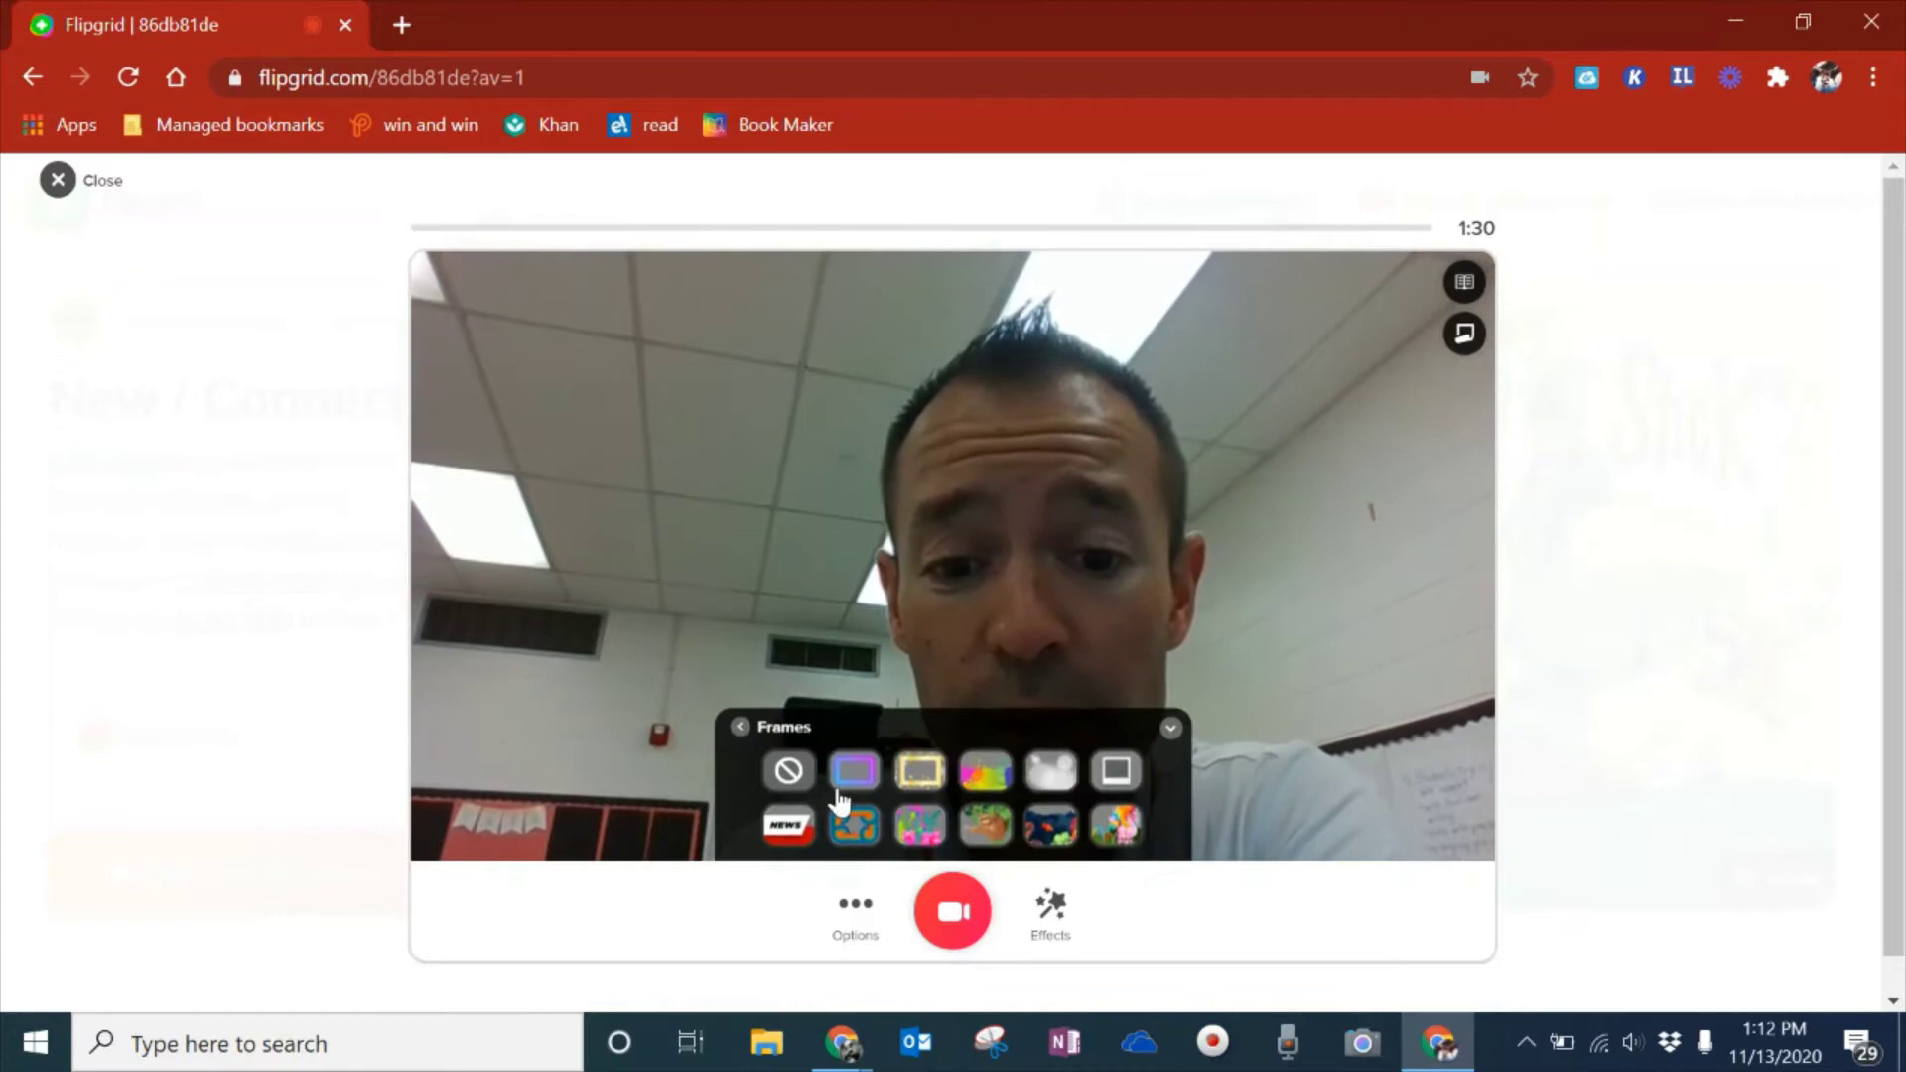
{"action": "left_click", "coordinate": [854, 775]}
{"action": "left_click", "coordinate": [919, 775]}
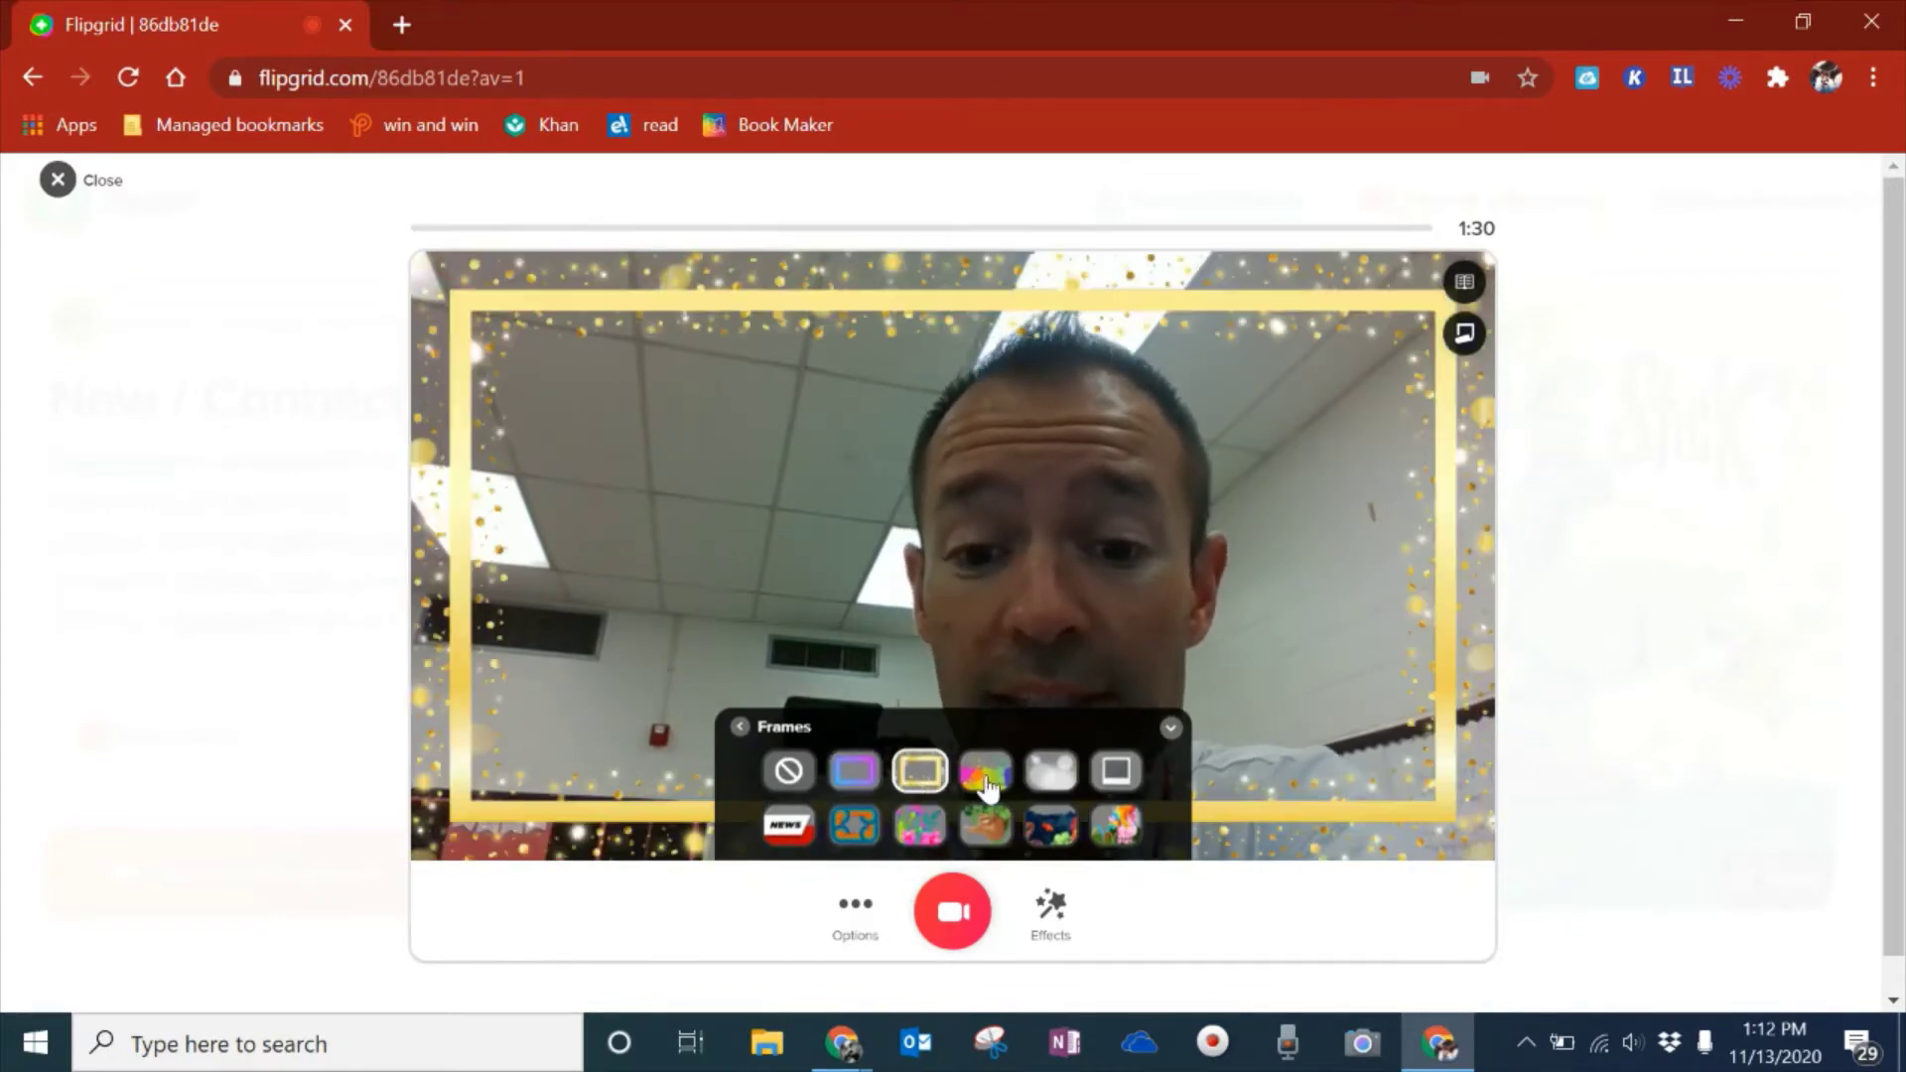
{"action": "left_click", "coordinate": [985, 776]}
{"action": "left_click", "coordinate": [1050, 773]}
{"action": "left_click", "coordinate": [1115, 774]}
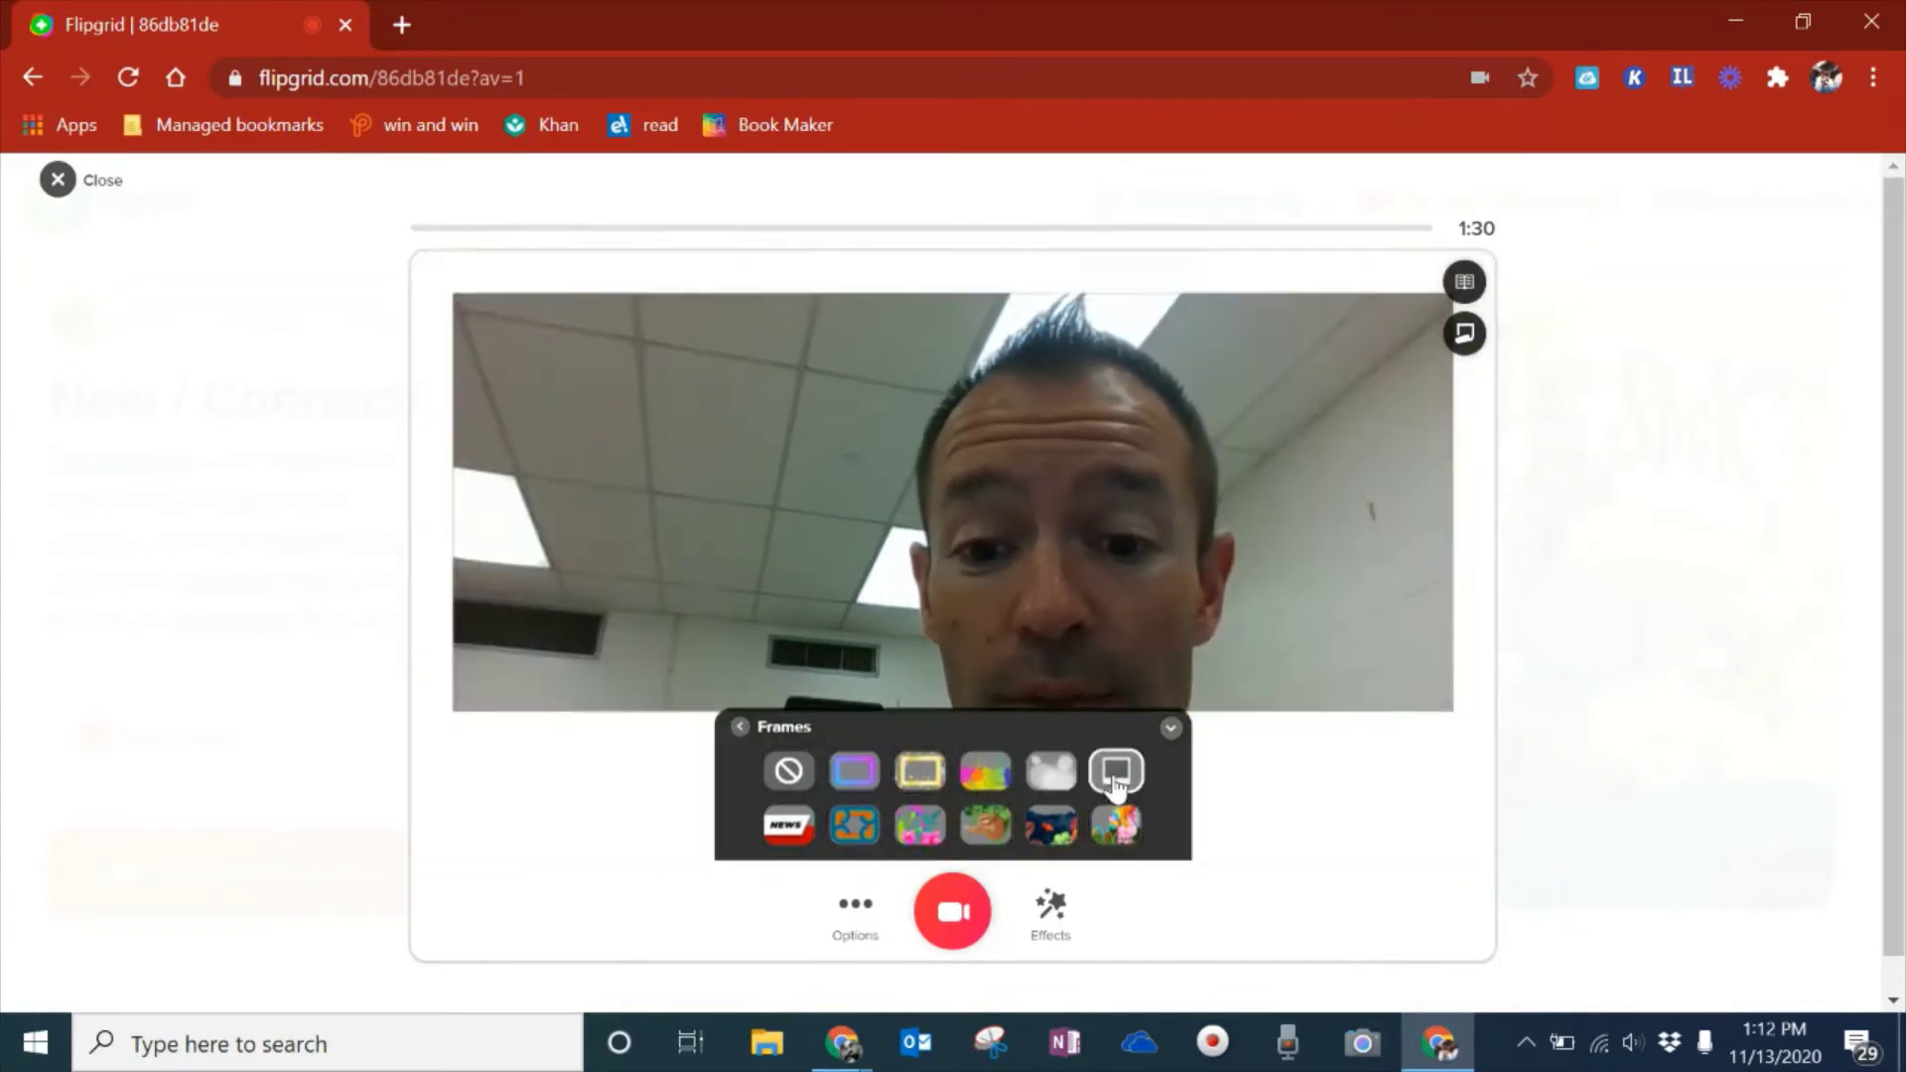
{"action": "left_click", "coordinate": [786, 826]}
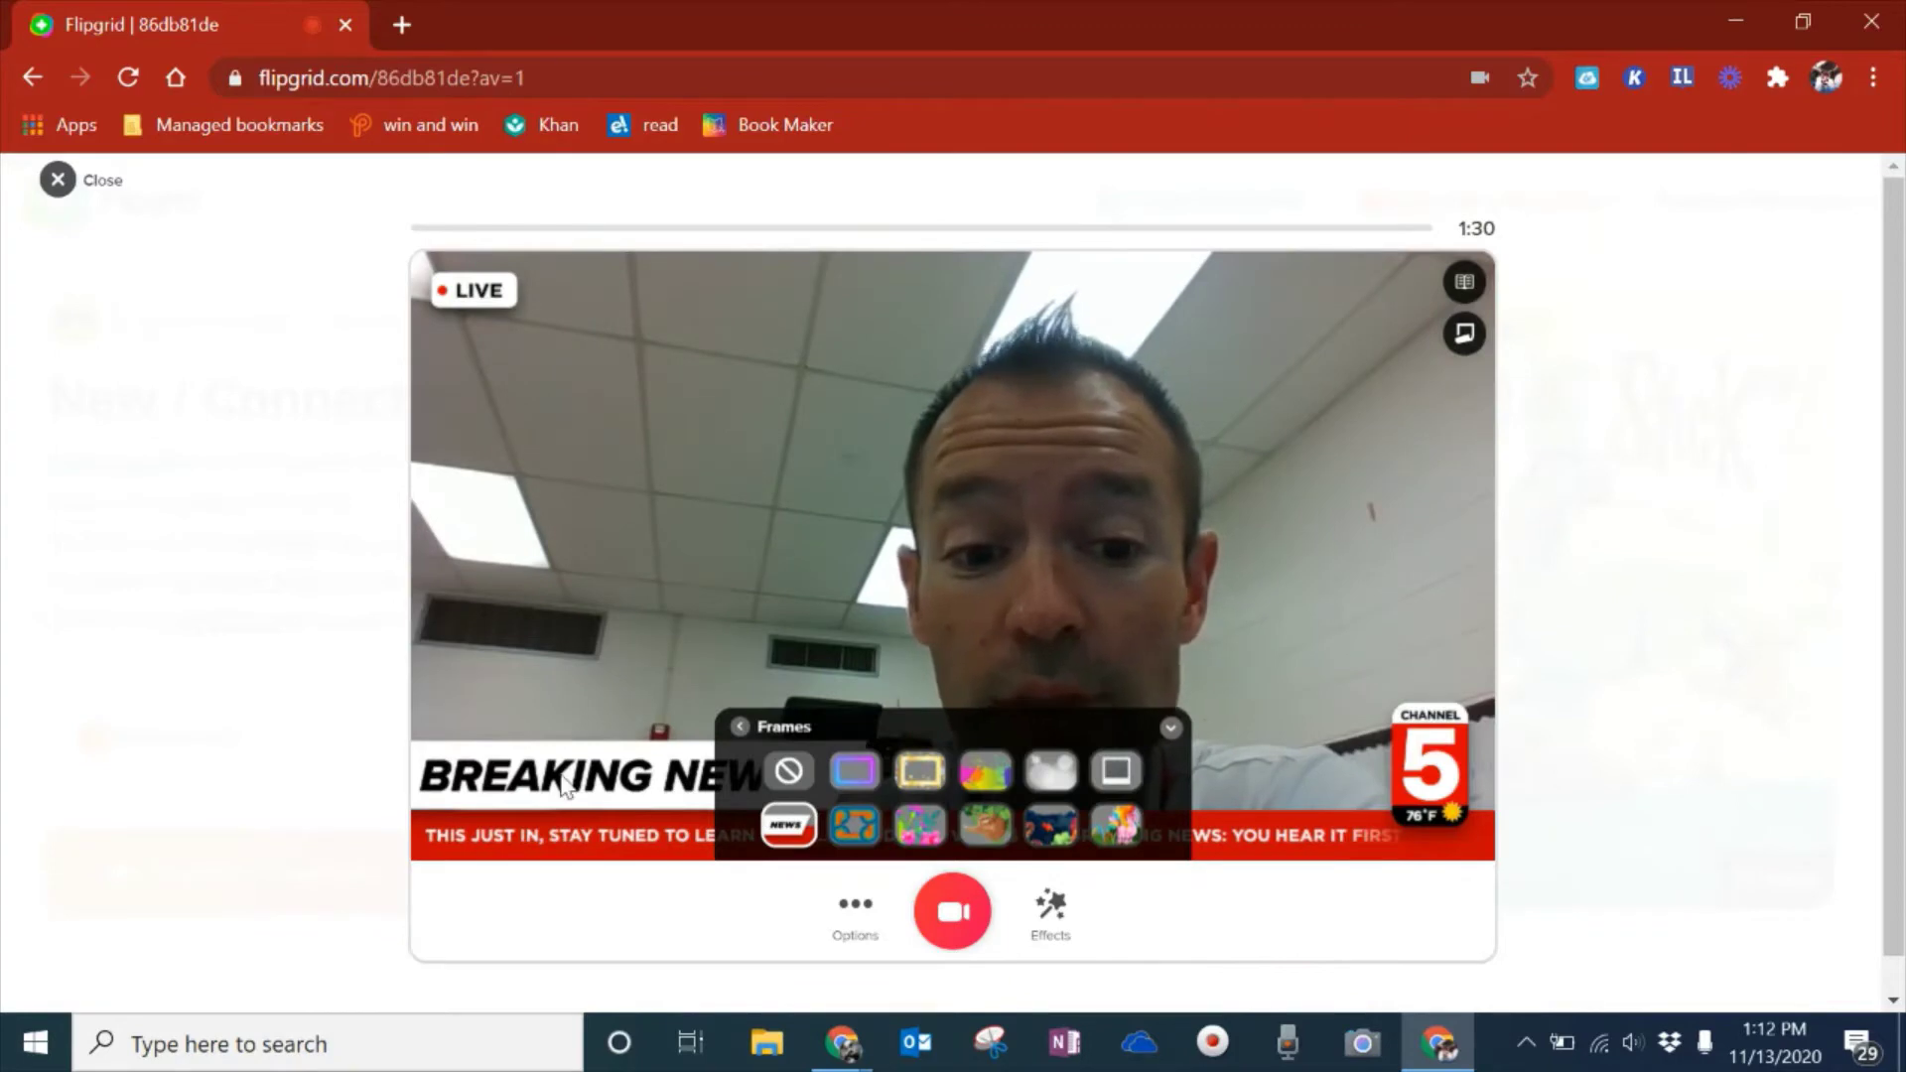
{"action": "left_click", "coordinate": [860, 831]}
{"action": "left_click", "coordinate": [901, 834]}
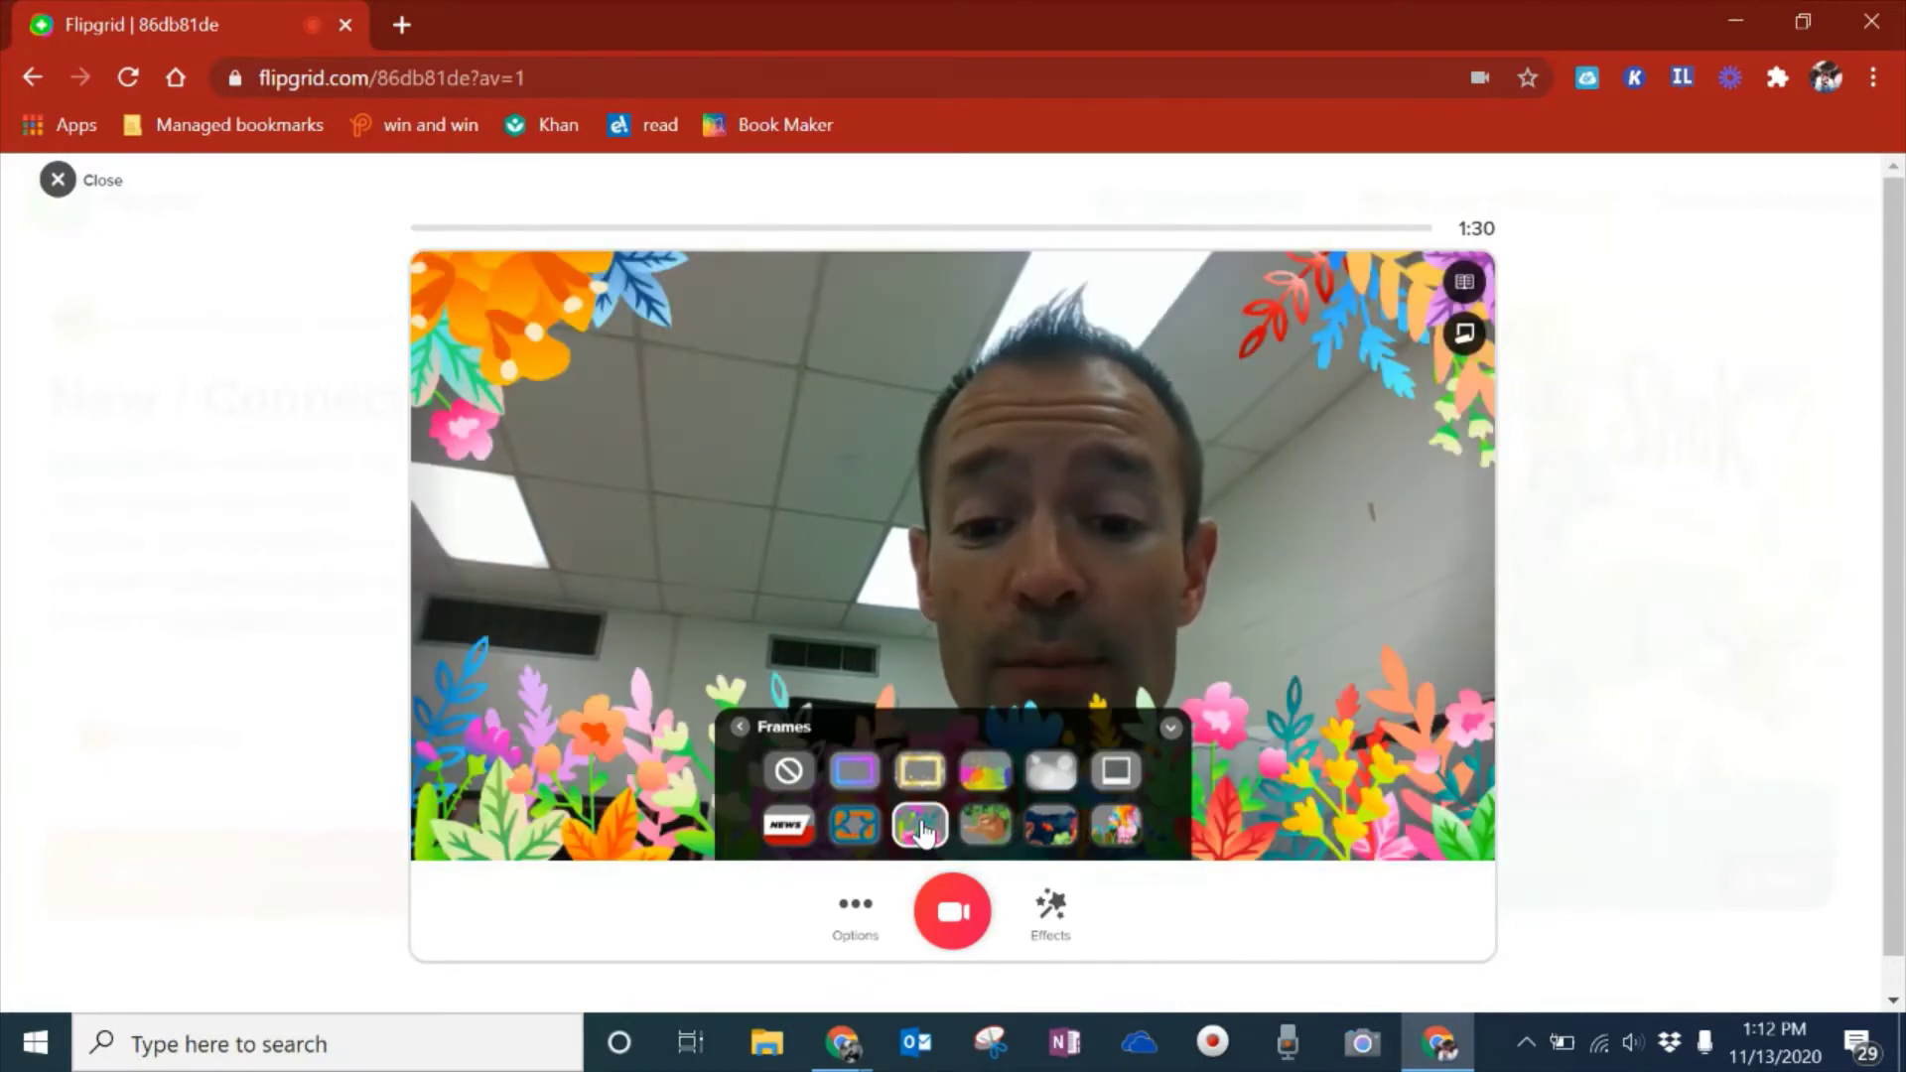
{"action": "left_click", "coordinate": [1047, 838]}
{"action": "left_click", "coordinate": [1115, 825]}
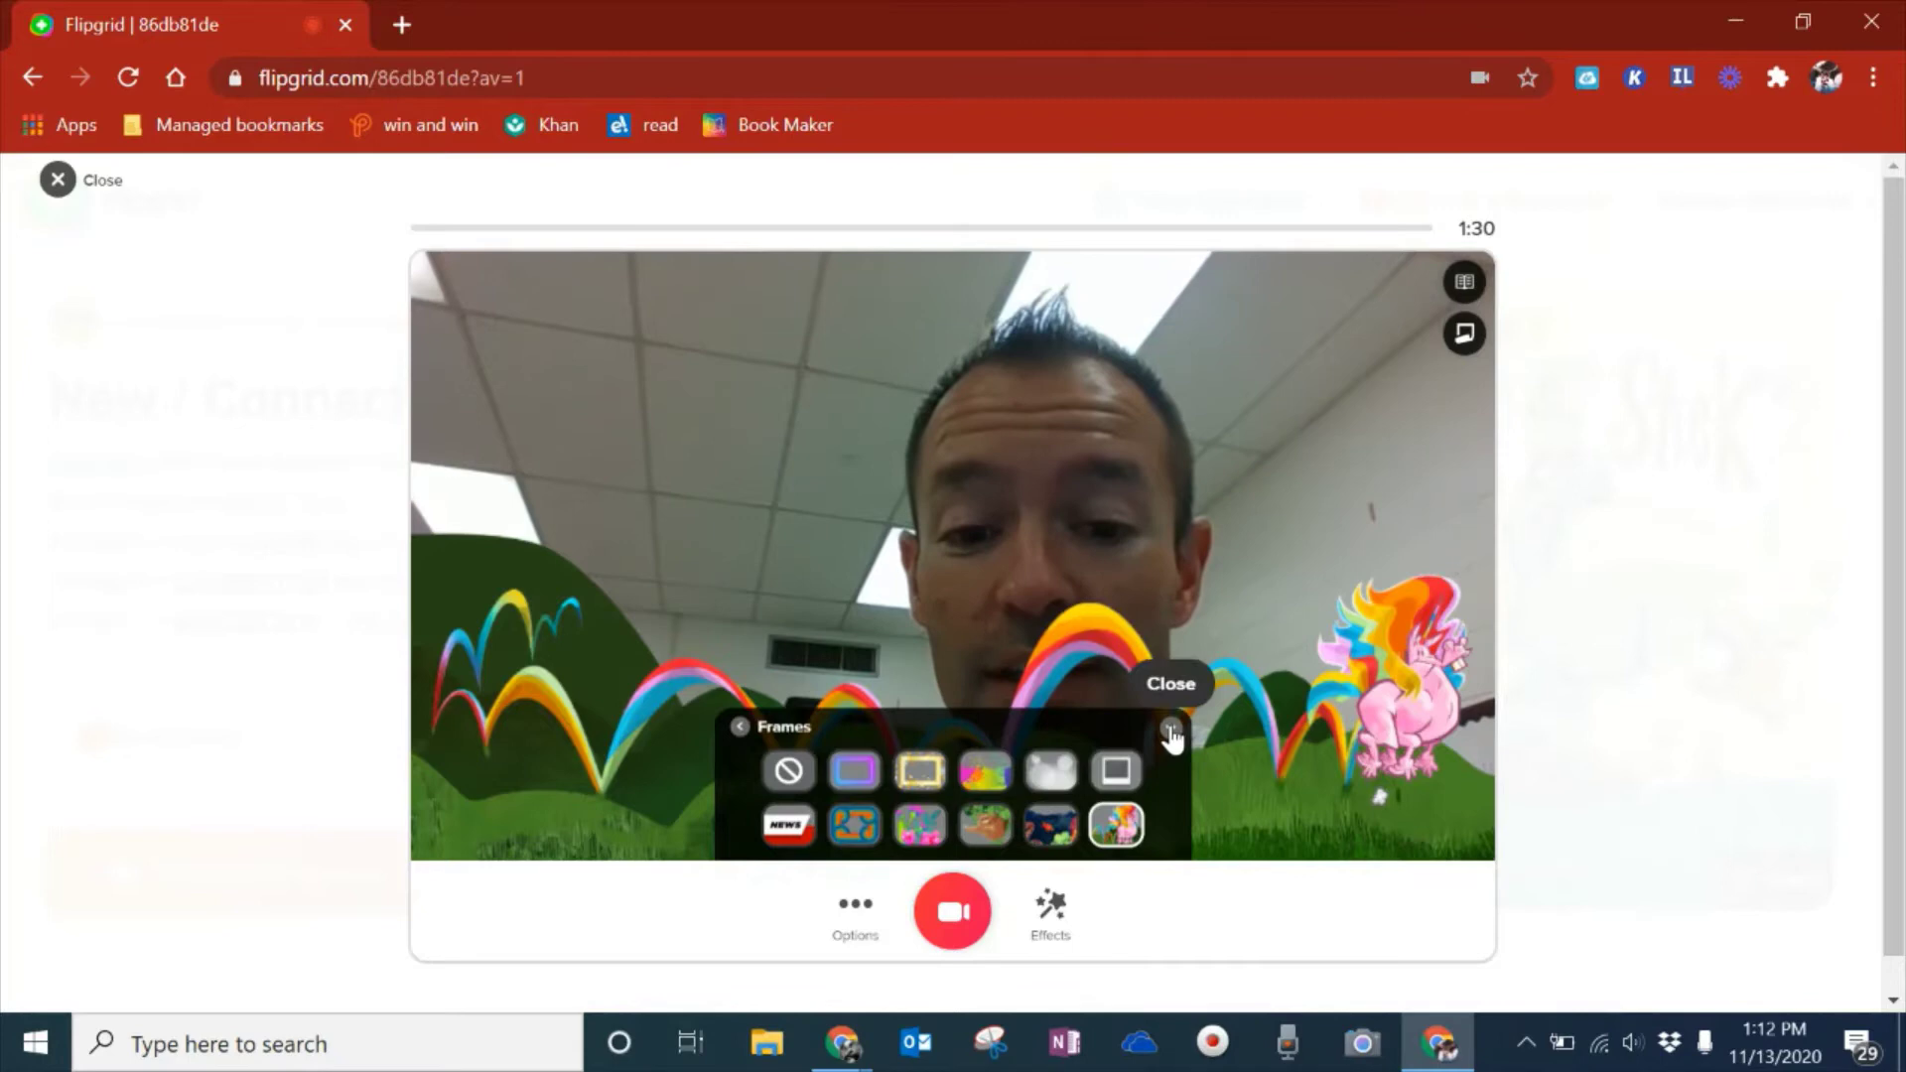
{"action": "left_click", "coordinate": [790, 773]}
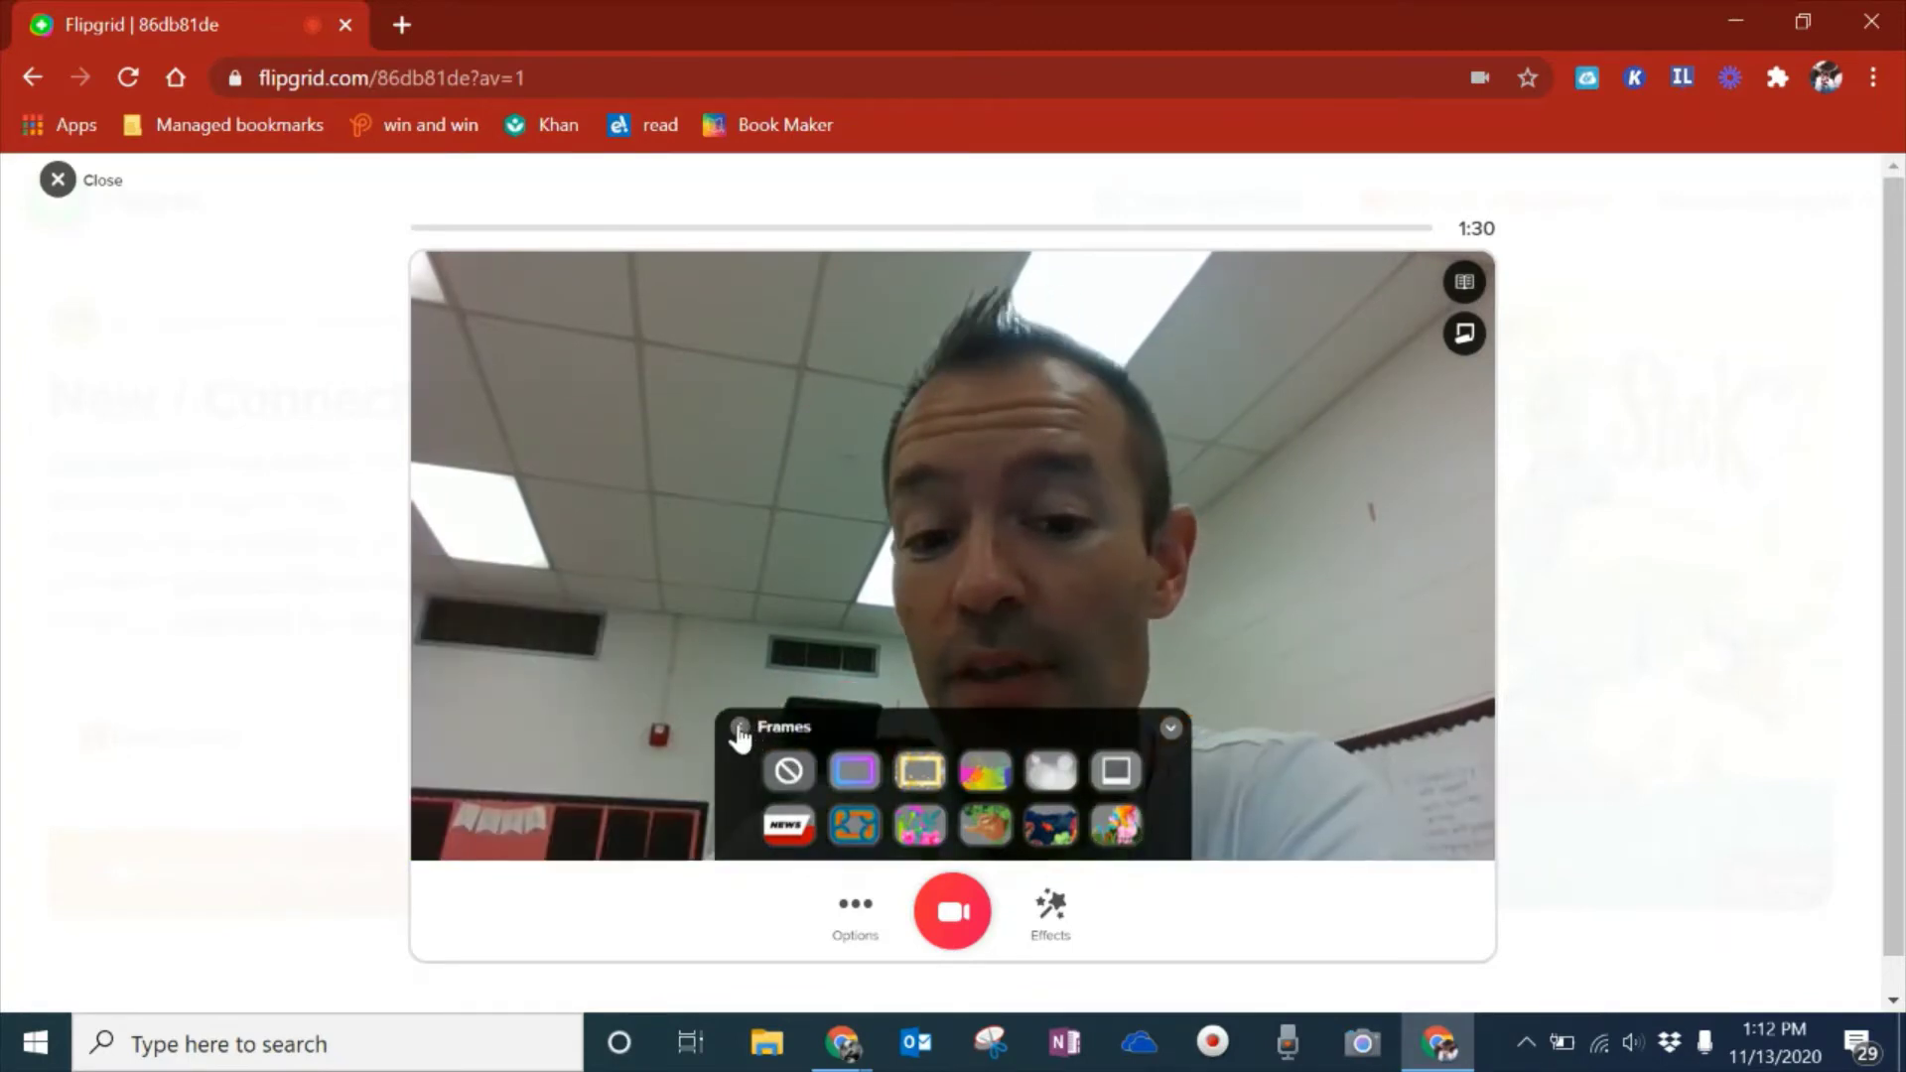
{"action": "left_click", "coordinate": [736, 721]}
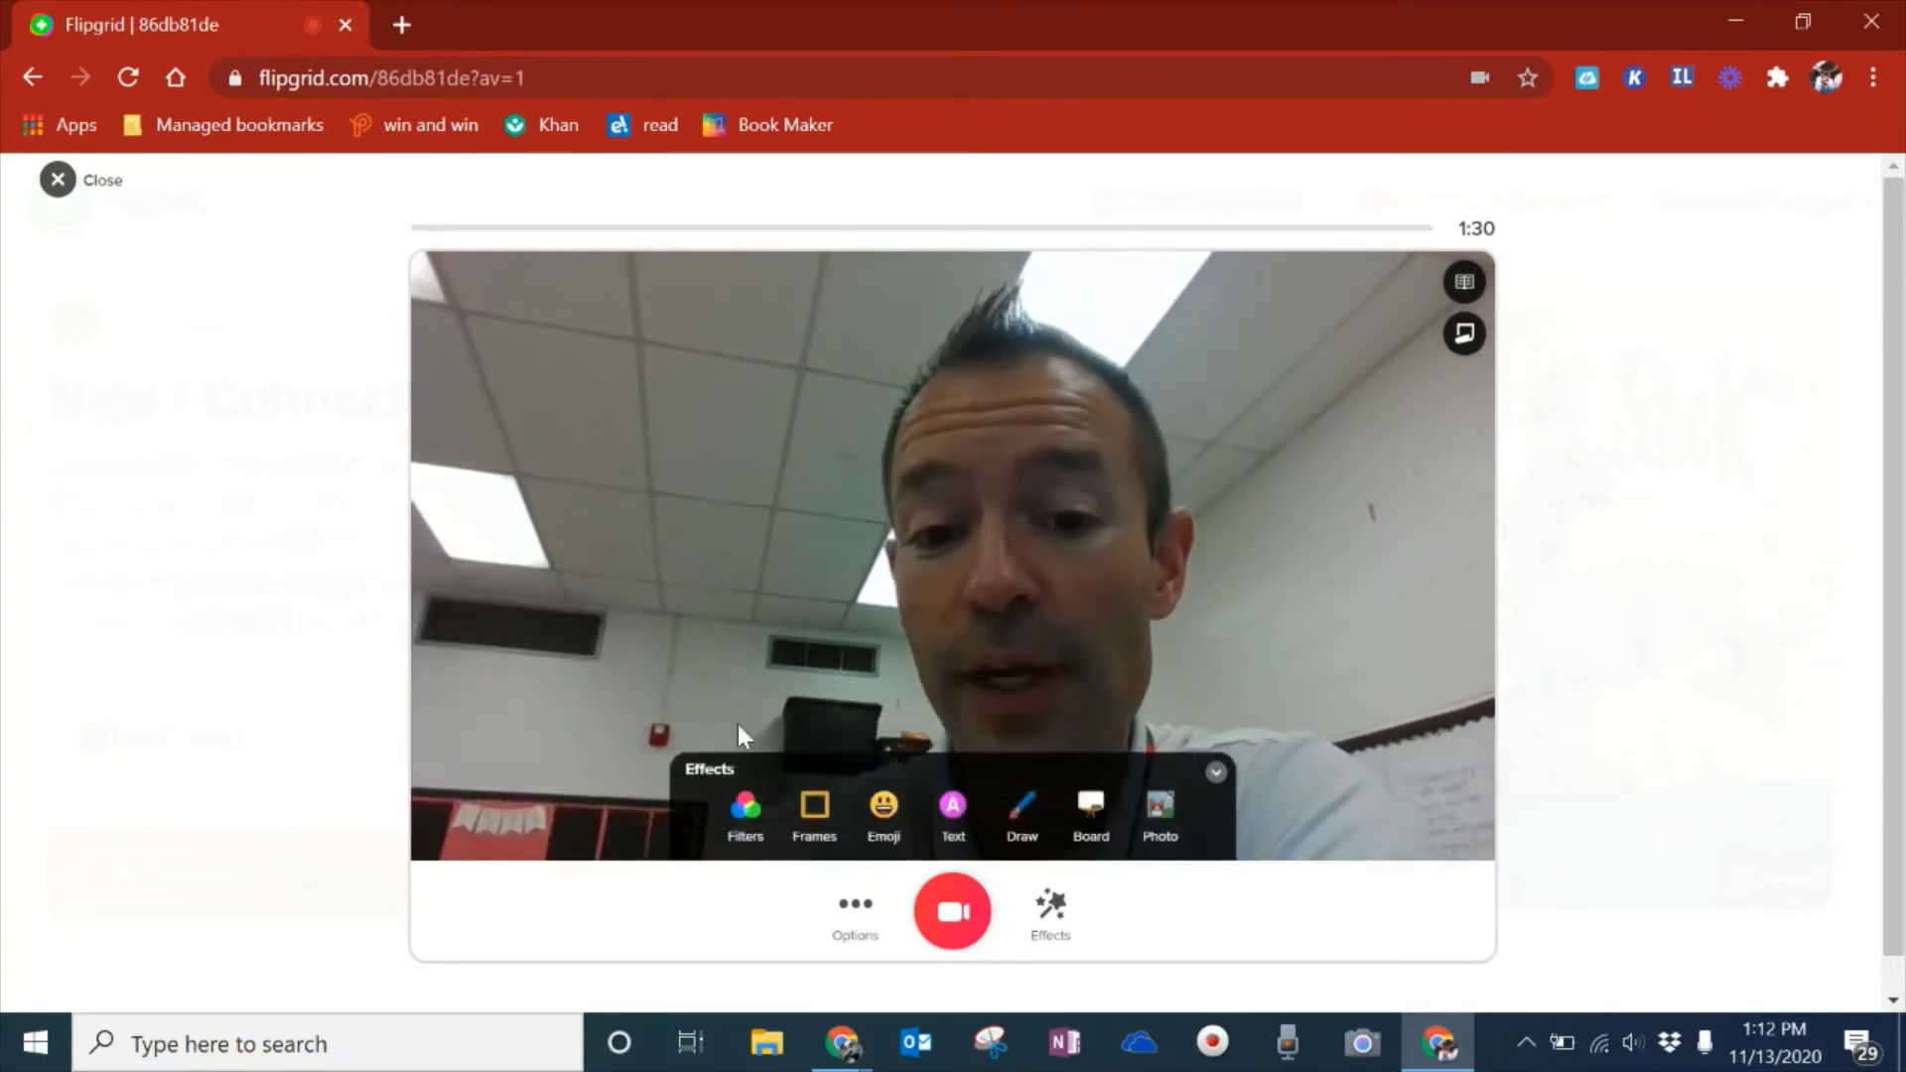
Add a grinning emoji sticker, enlarge and position it over the face, then delete it.
{"action": "left_click", "coordinate": [881, 818]}
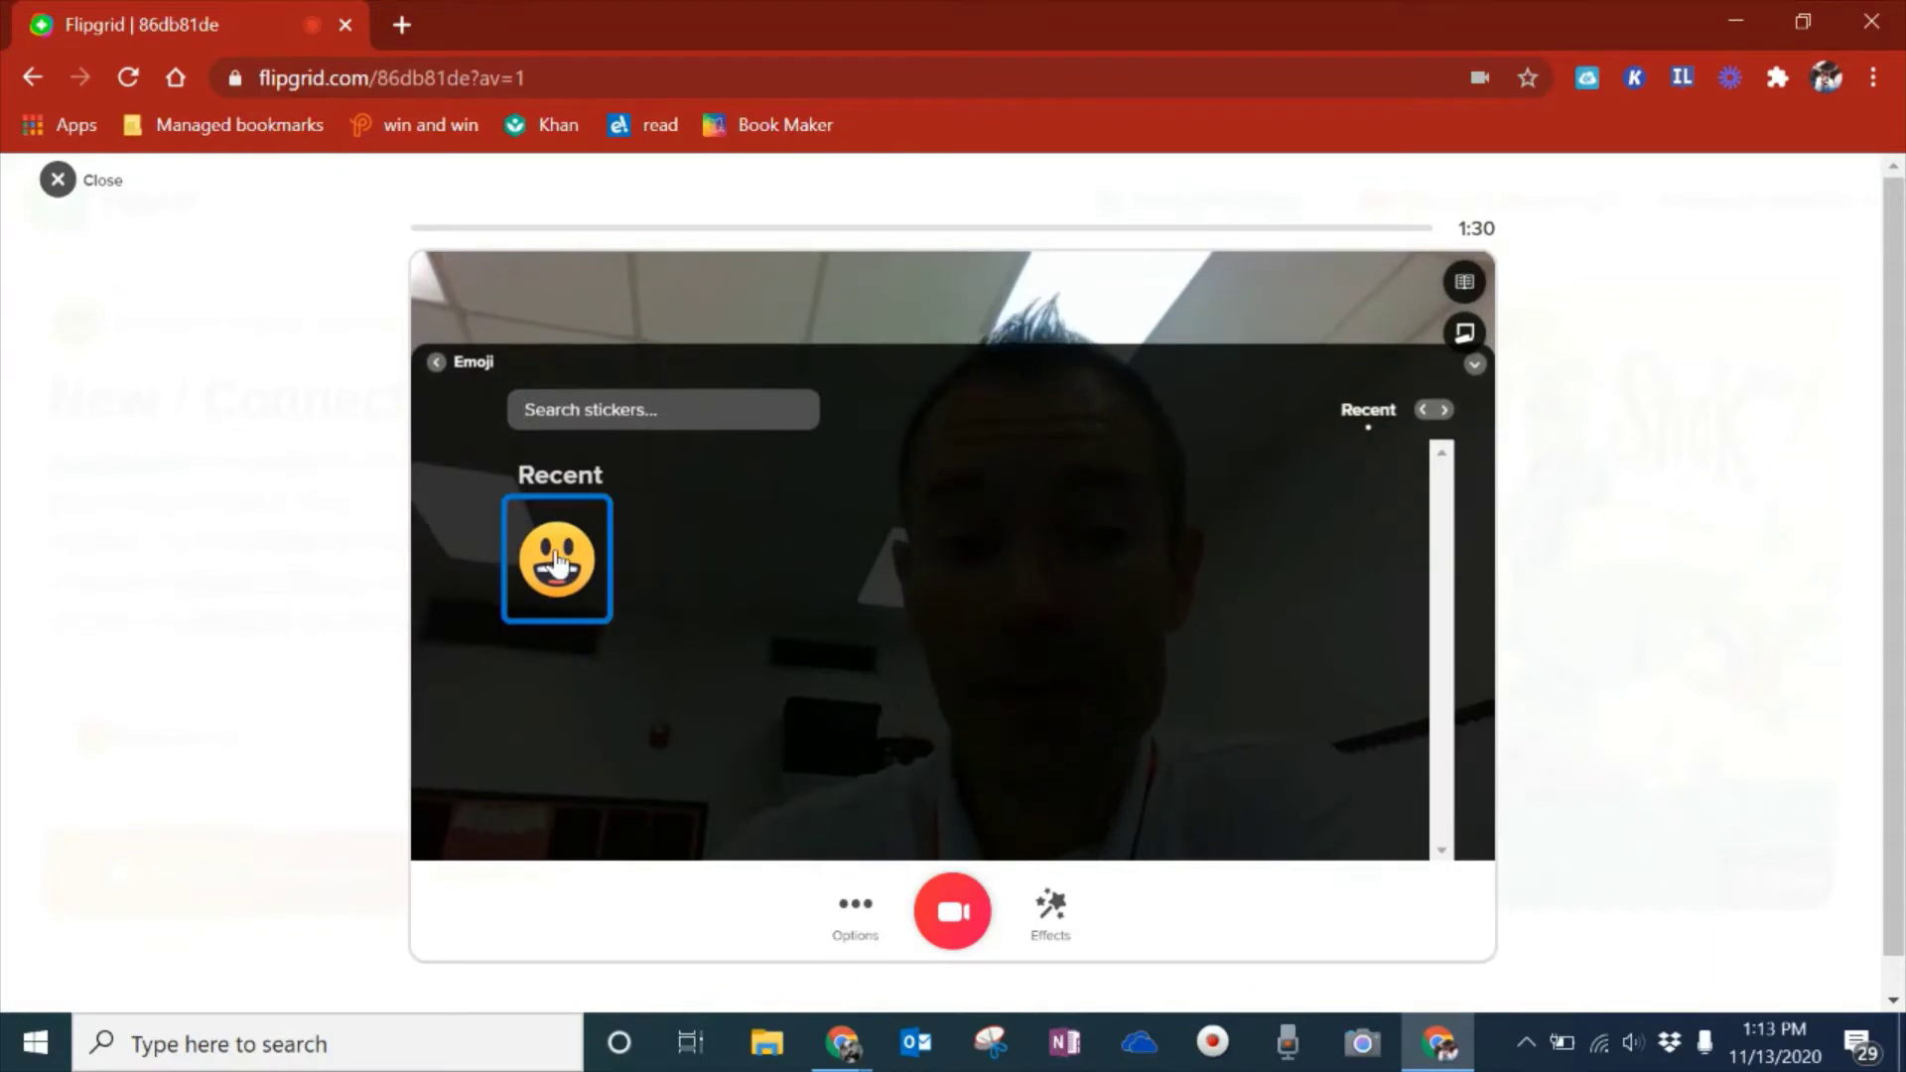
{"action": "left_click", "coordinate": [558, 557]}
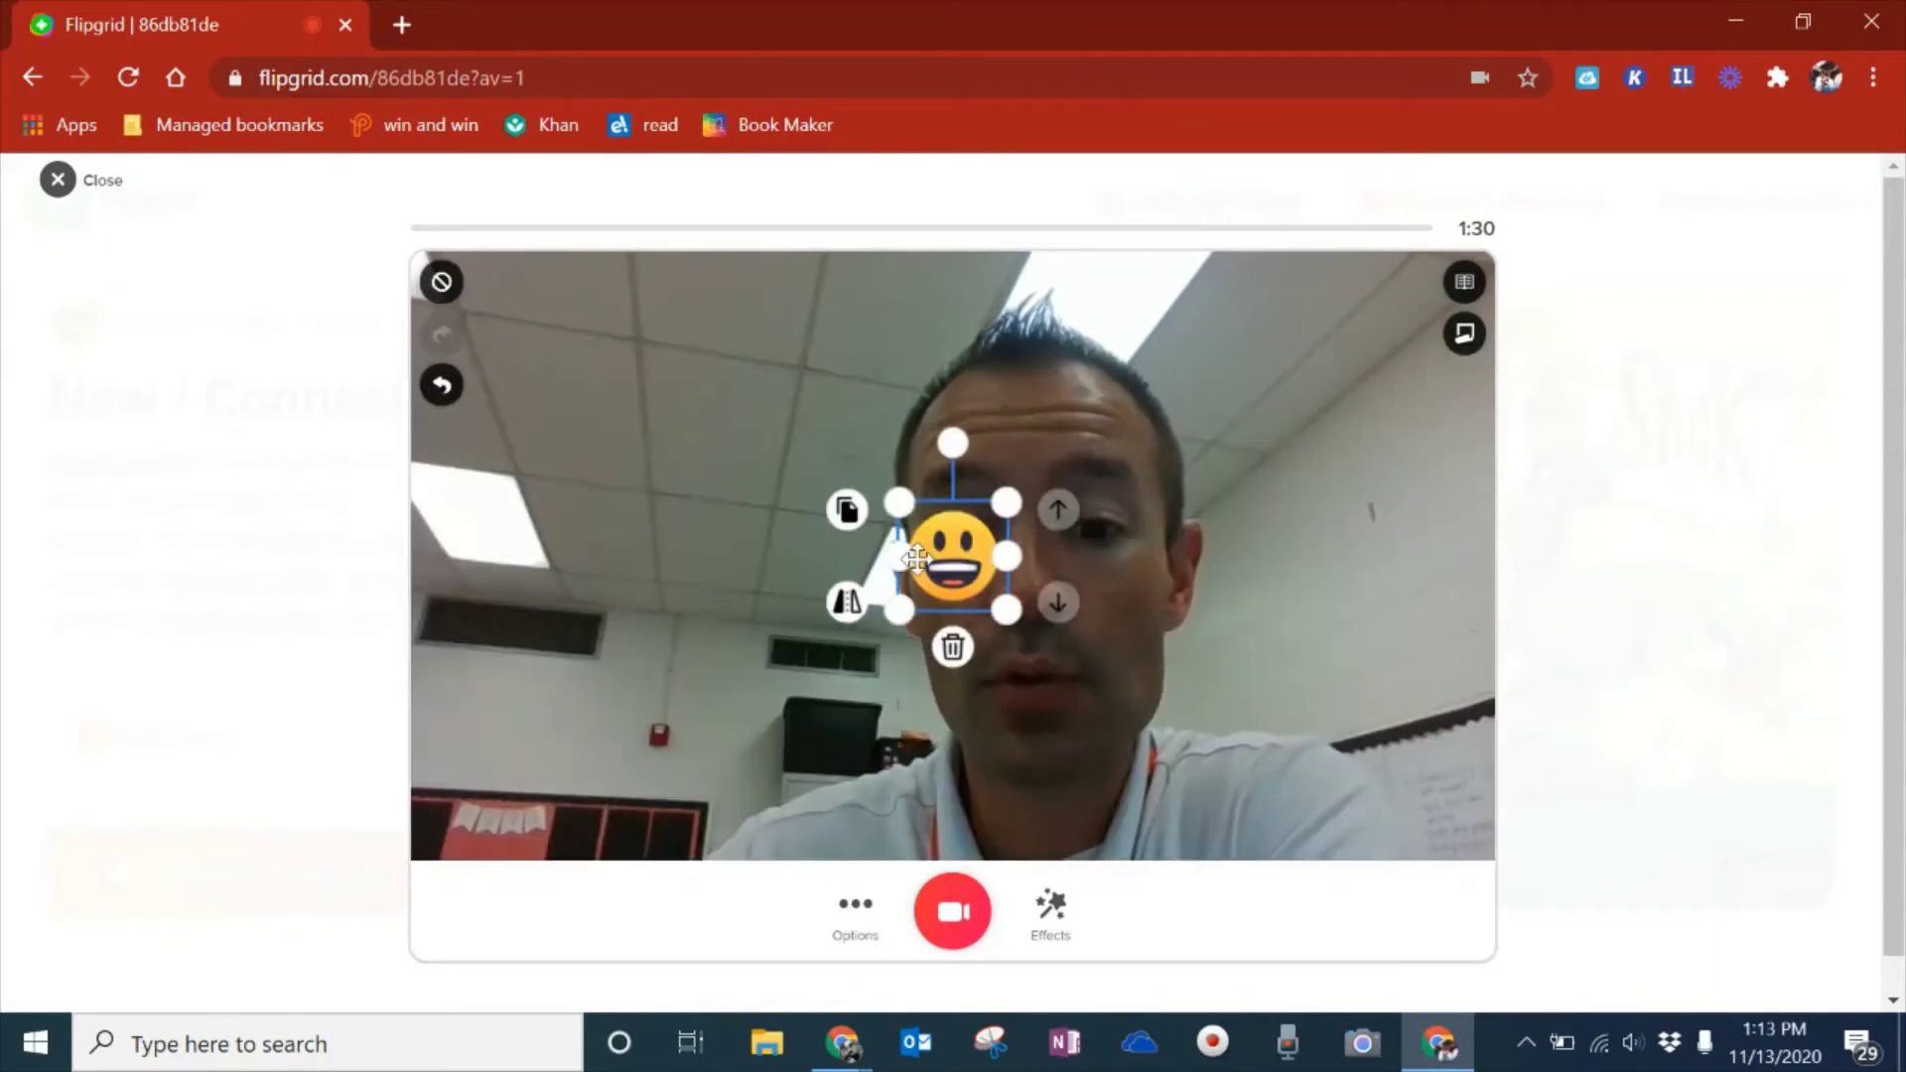
{"action": "left_click_drag", "start_coordinate": [1005, 607], "coordinate": [1210, 814]}
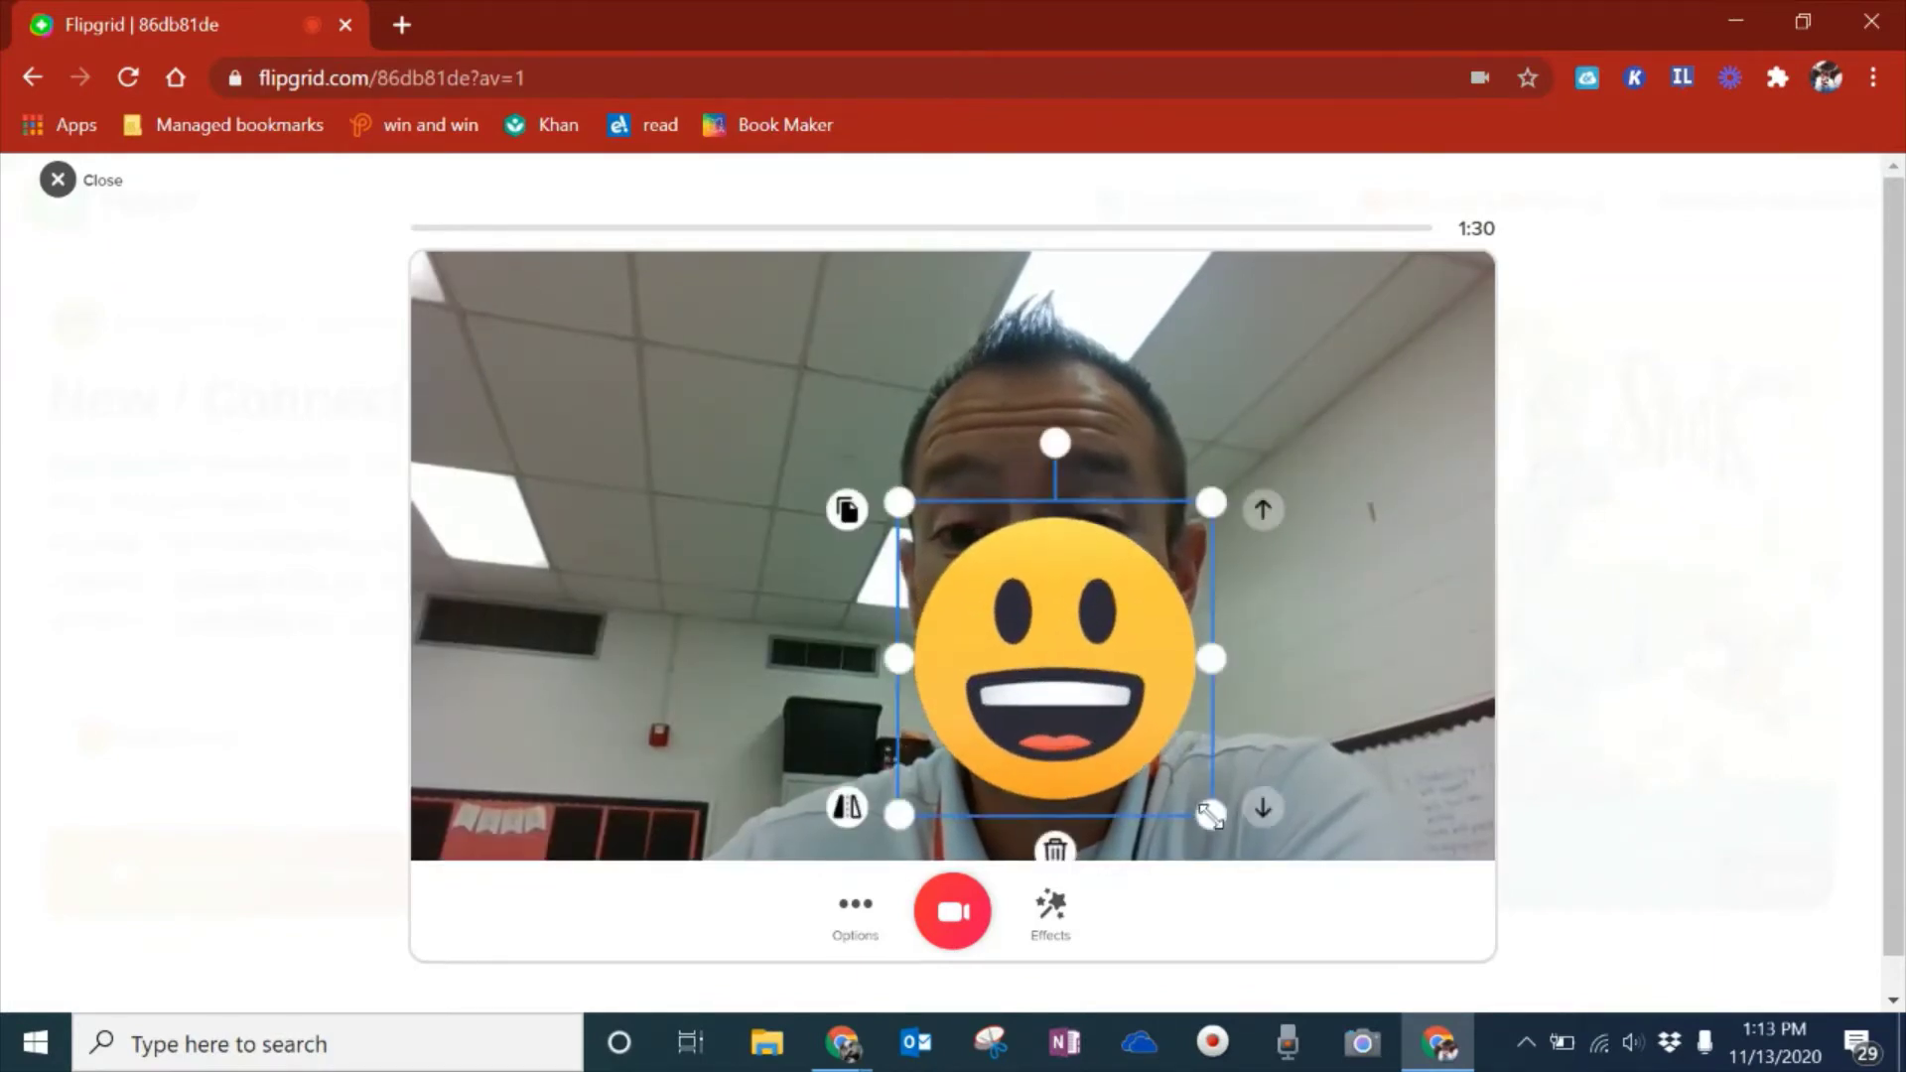
{"action": "left_click_drag", "start_coordinate": [1043, 618], "coordinate": [1002, 443]}
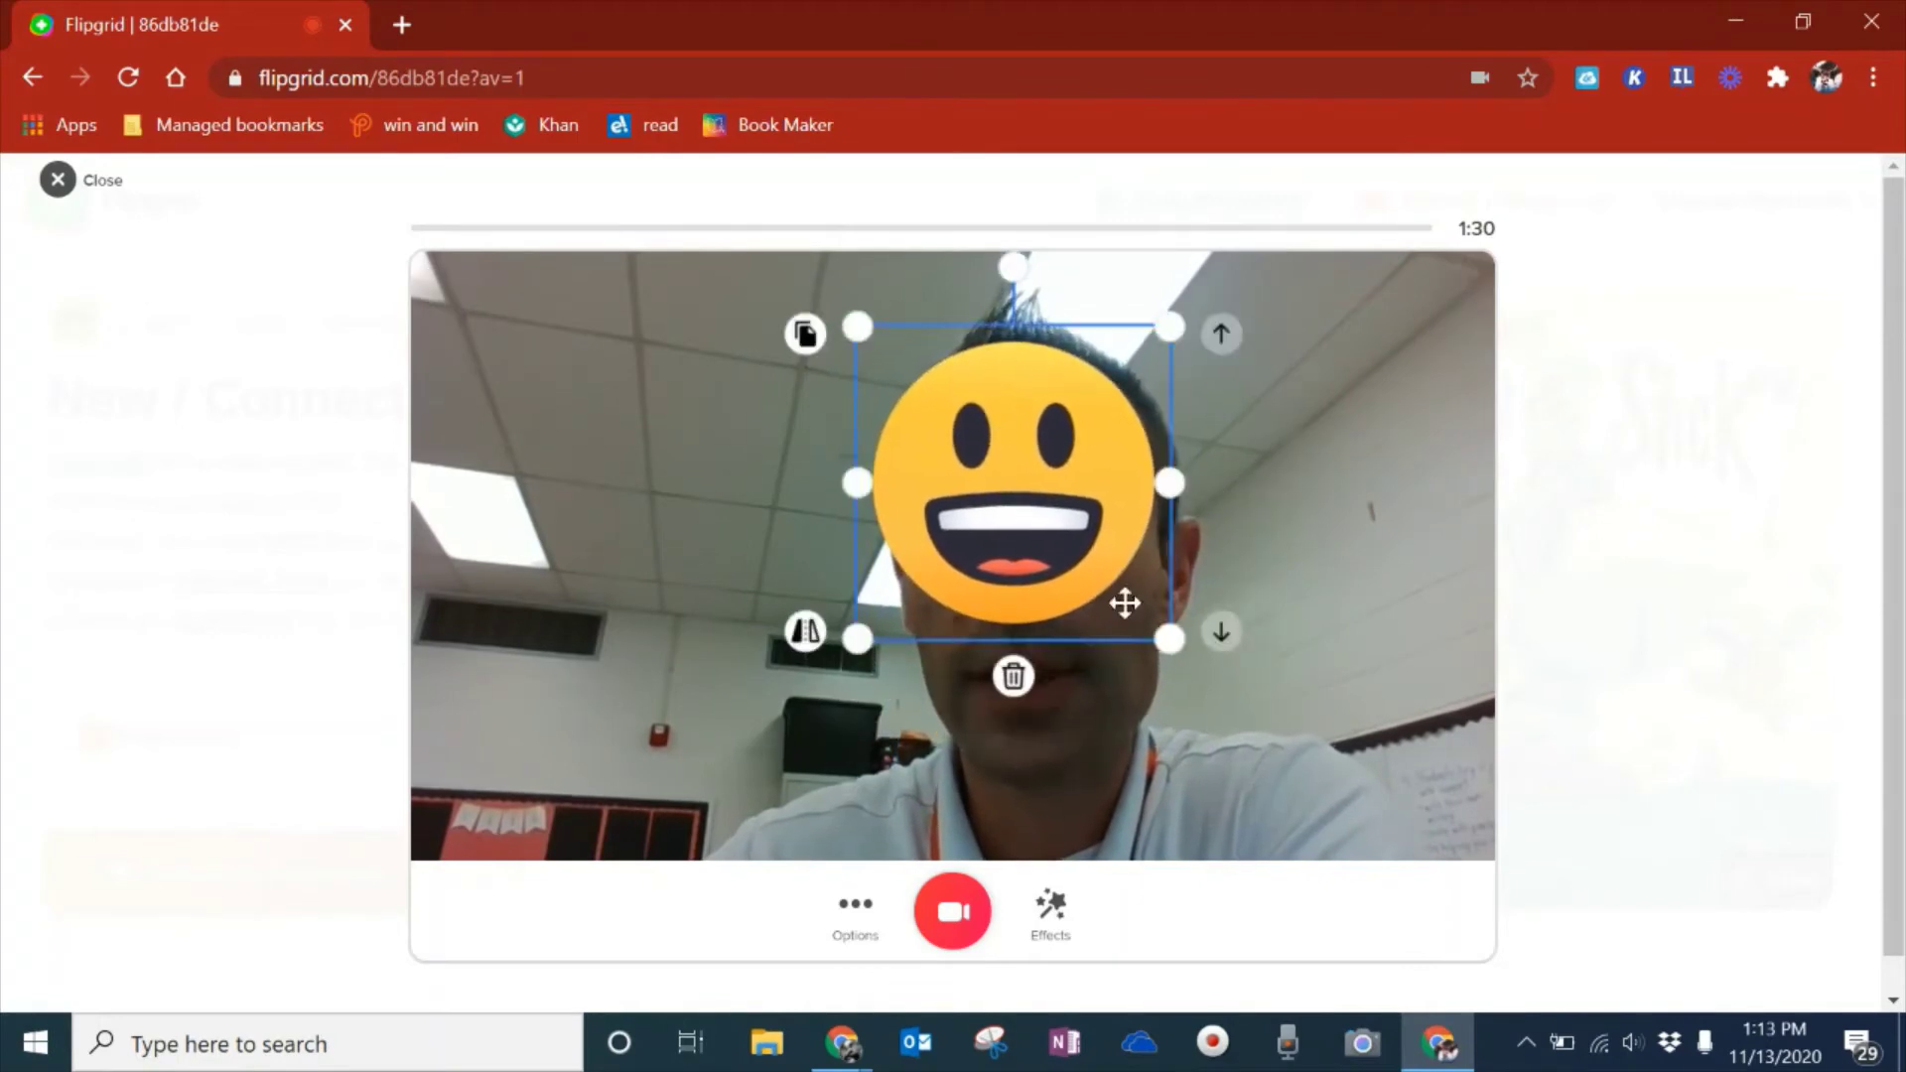
{"action": "left_click_drag", "start_coordinate": [1169, 640], "coordinate": [1312, 782]}
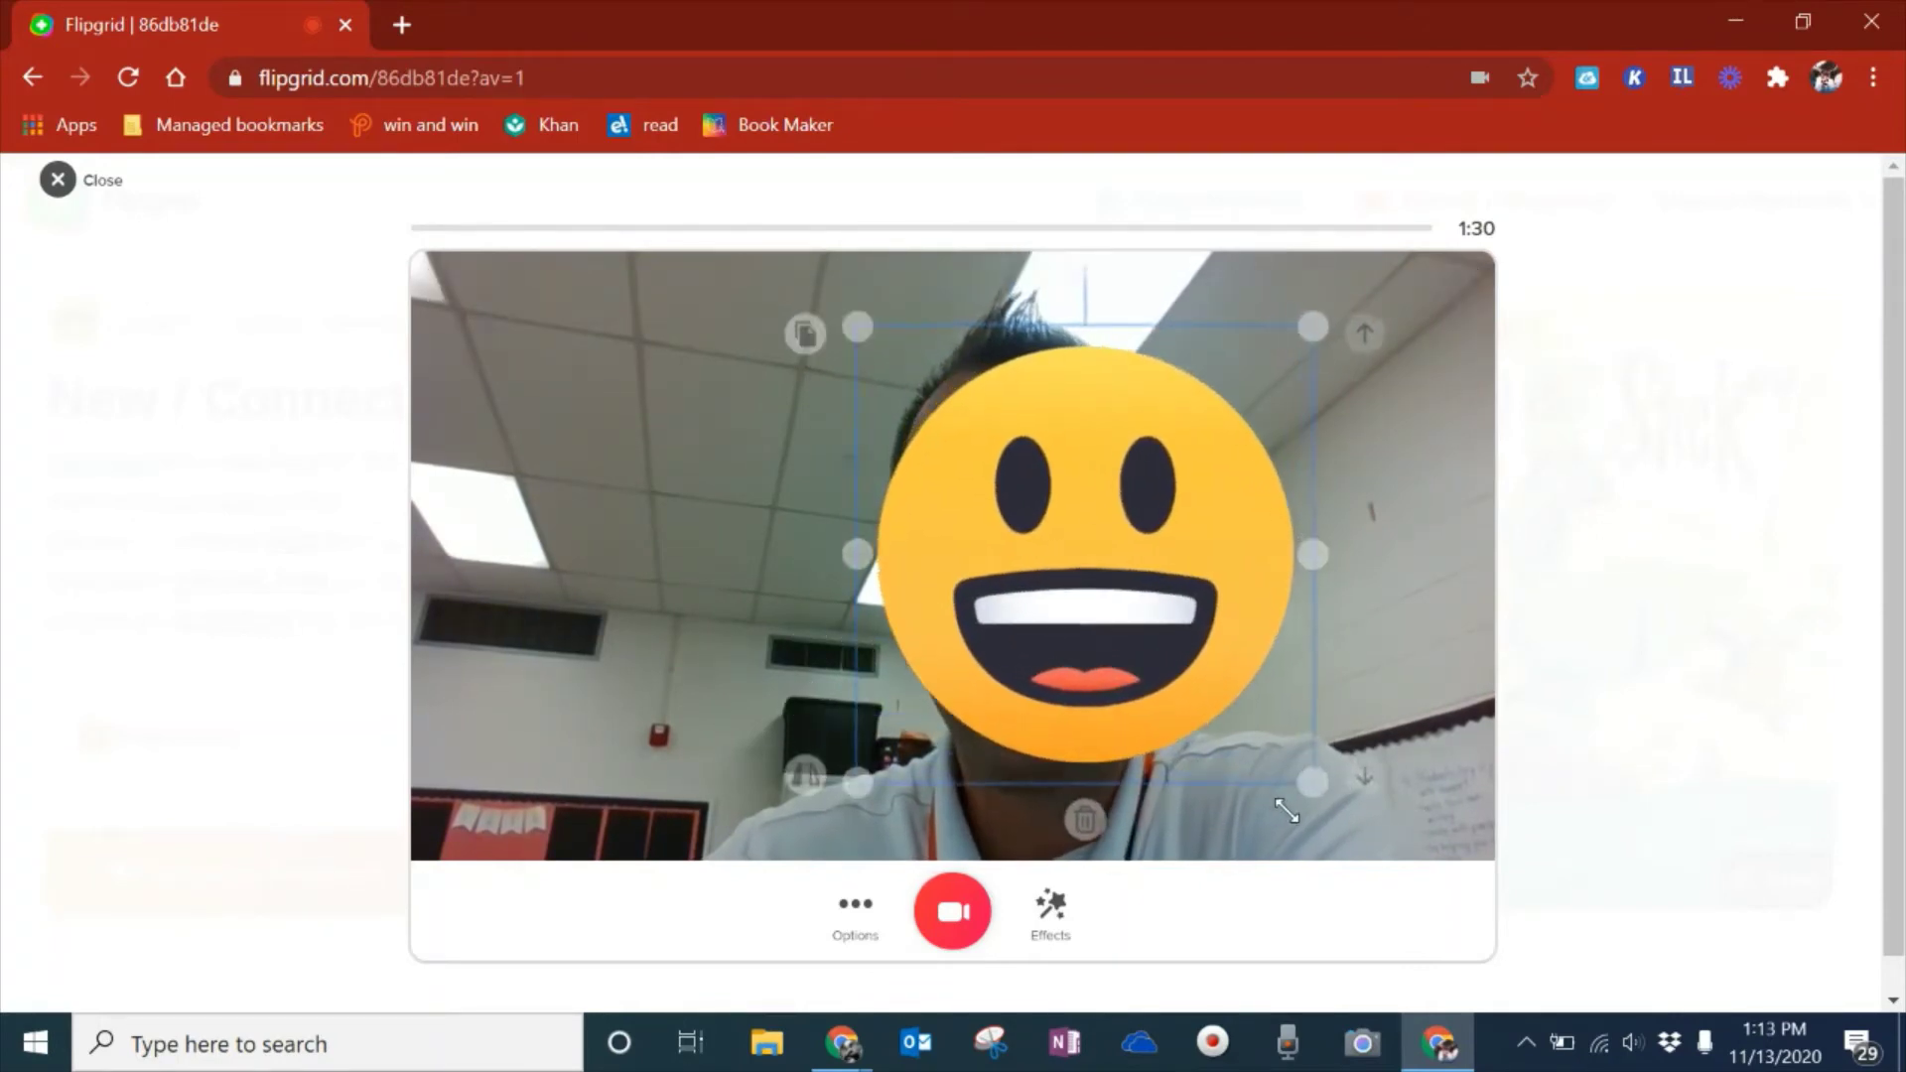
{"action": "left_click_drag", "start_coordinate": [1125, 541], "coordinate": [1049, 550]}
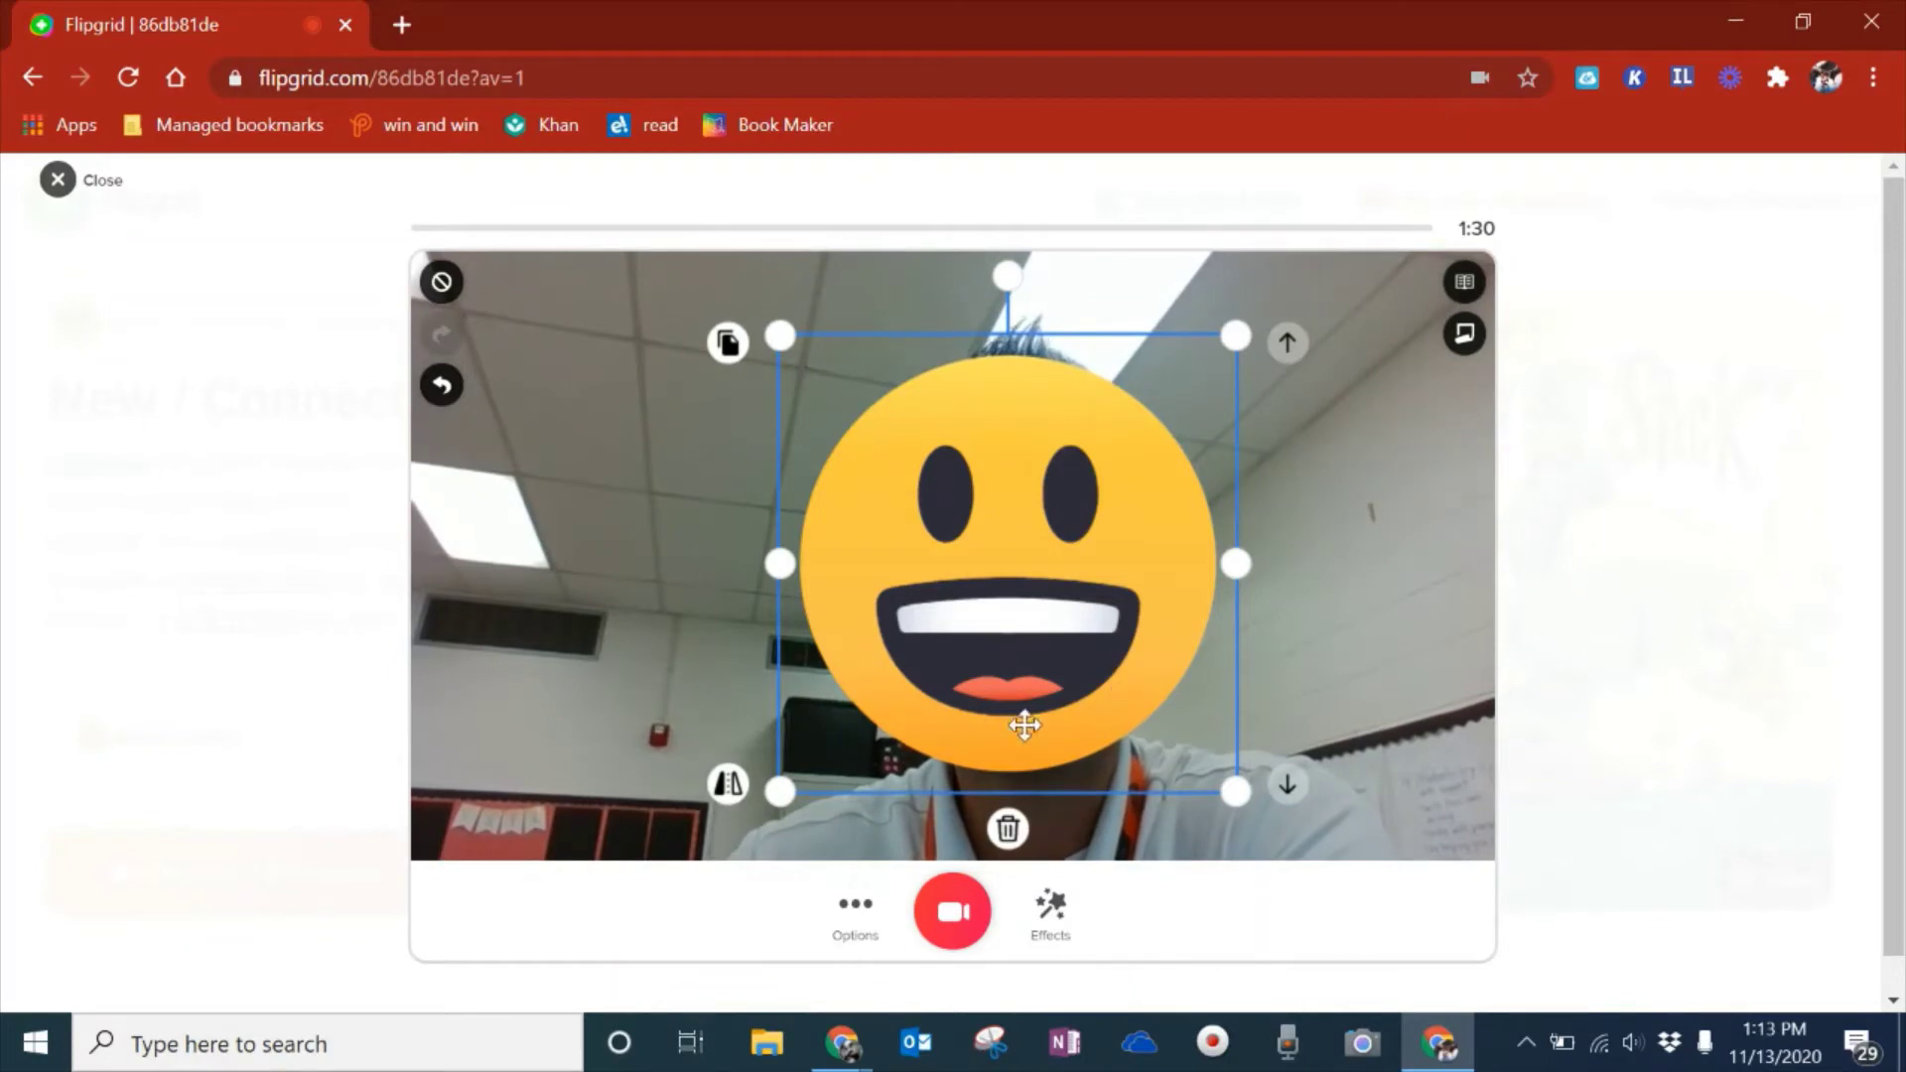
{"action": "left_click", "coordinate": [1008, 830]}
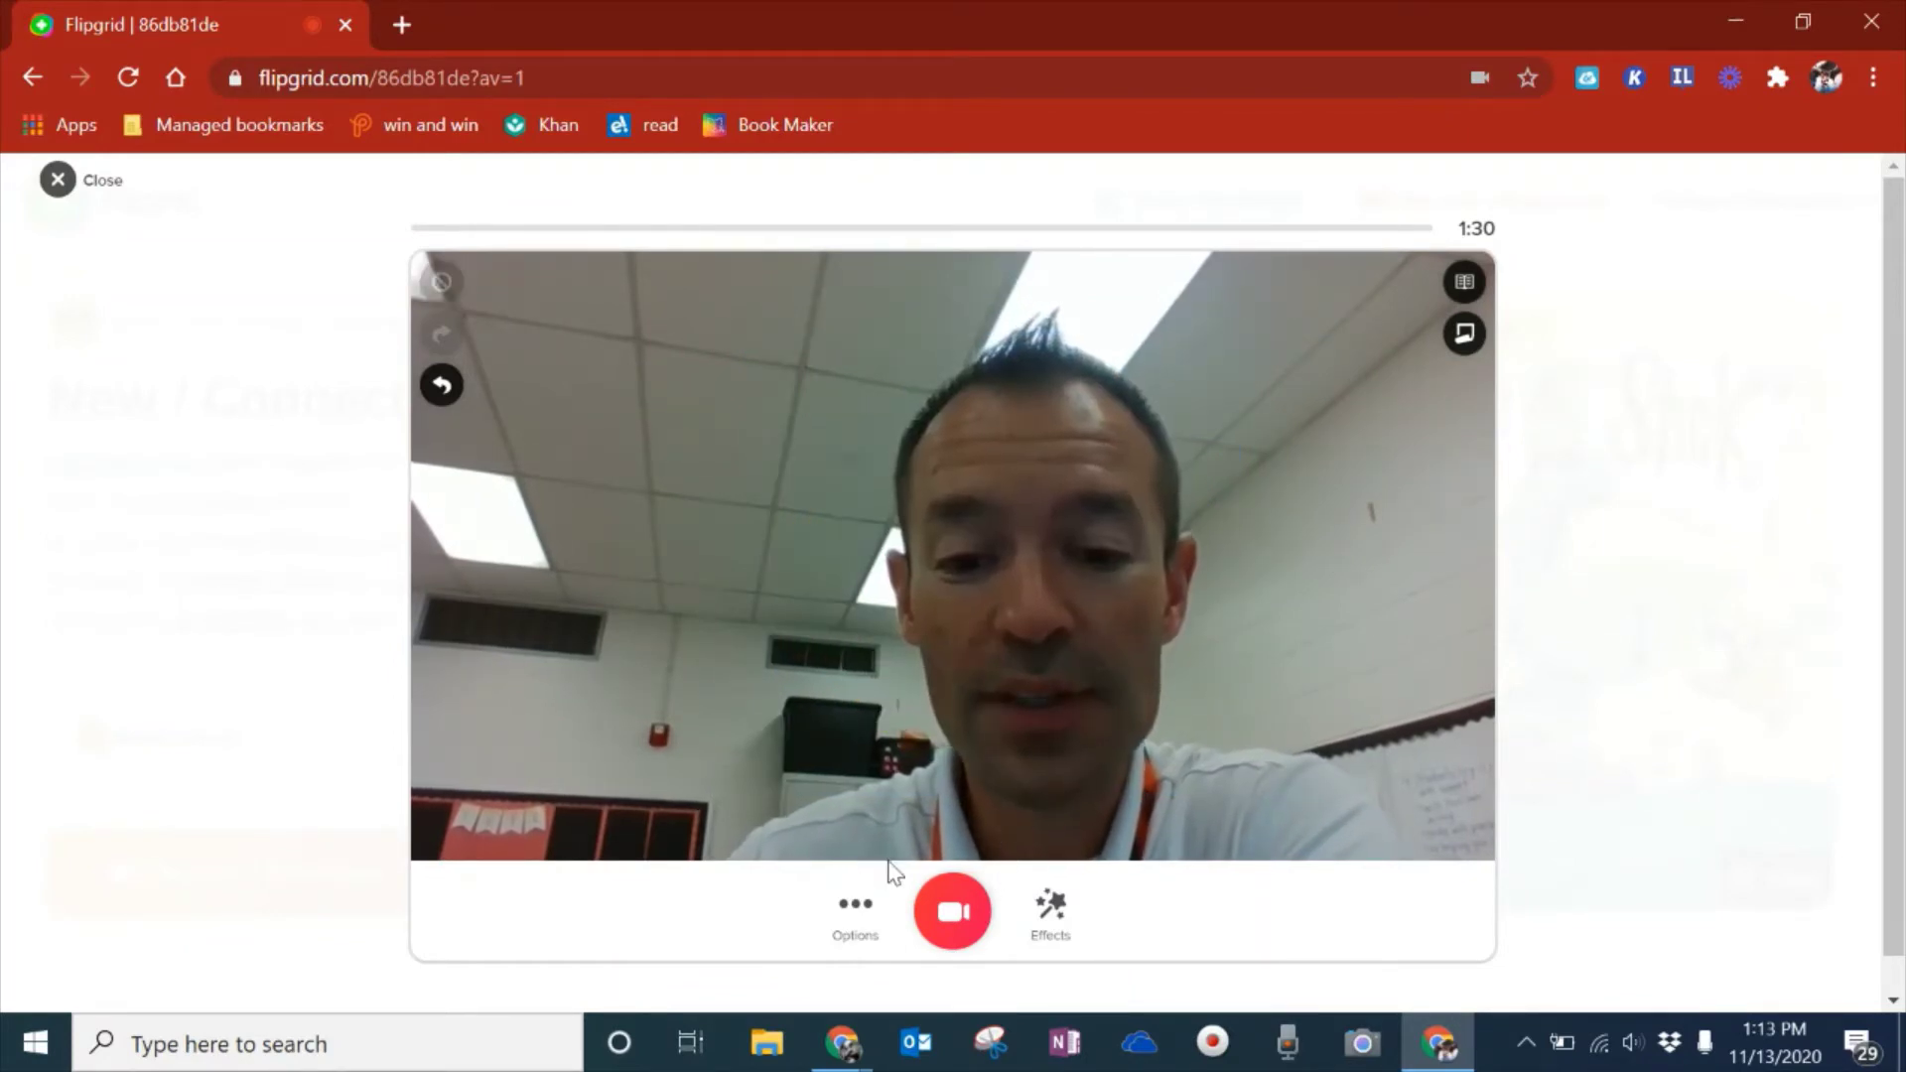
Add a Superpower-style text caption reading 'qkwjef;ajawer', then delete it.
{"action": "left_click", "coordinate": [1050, 905]}
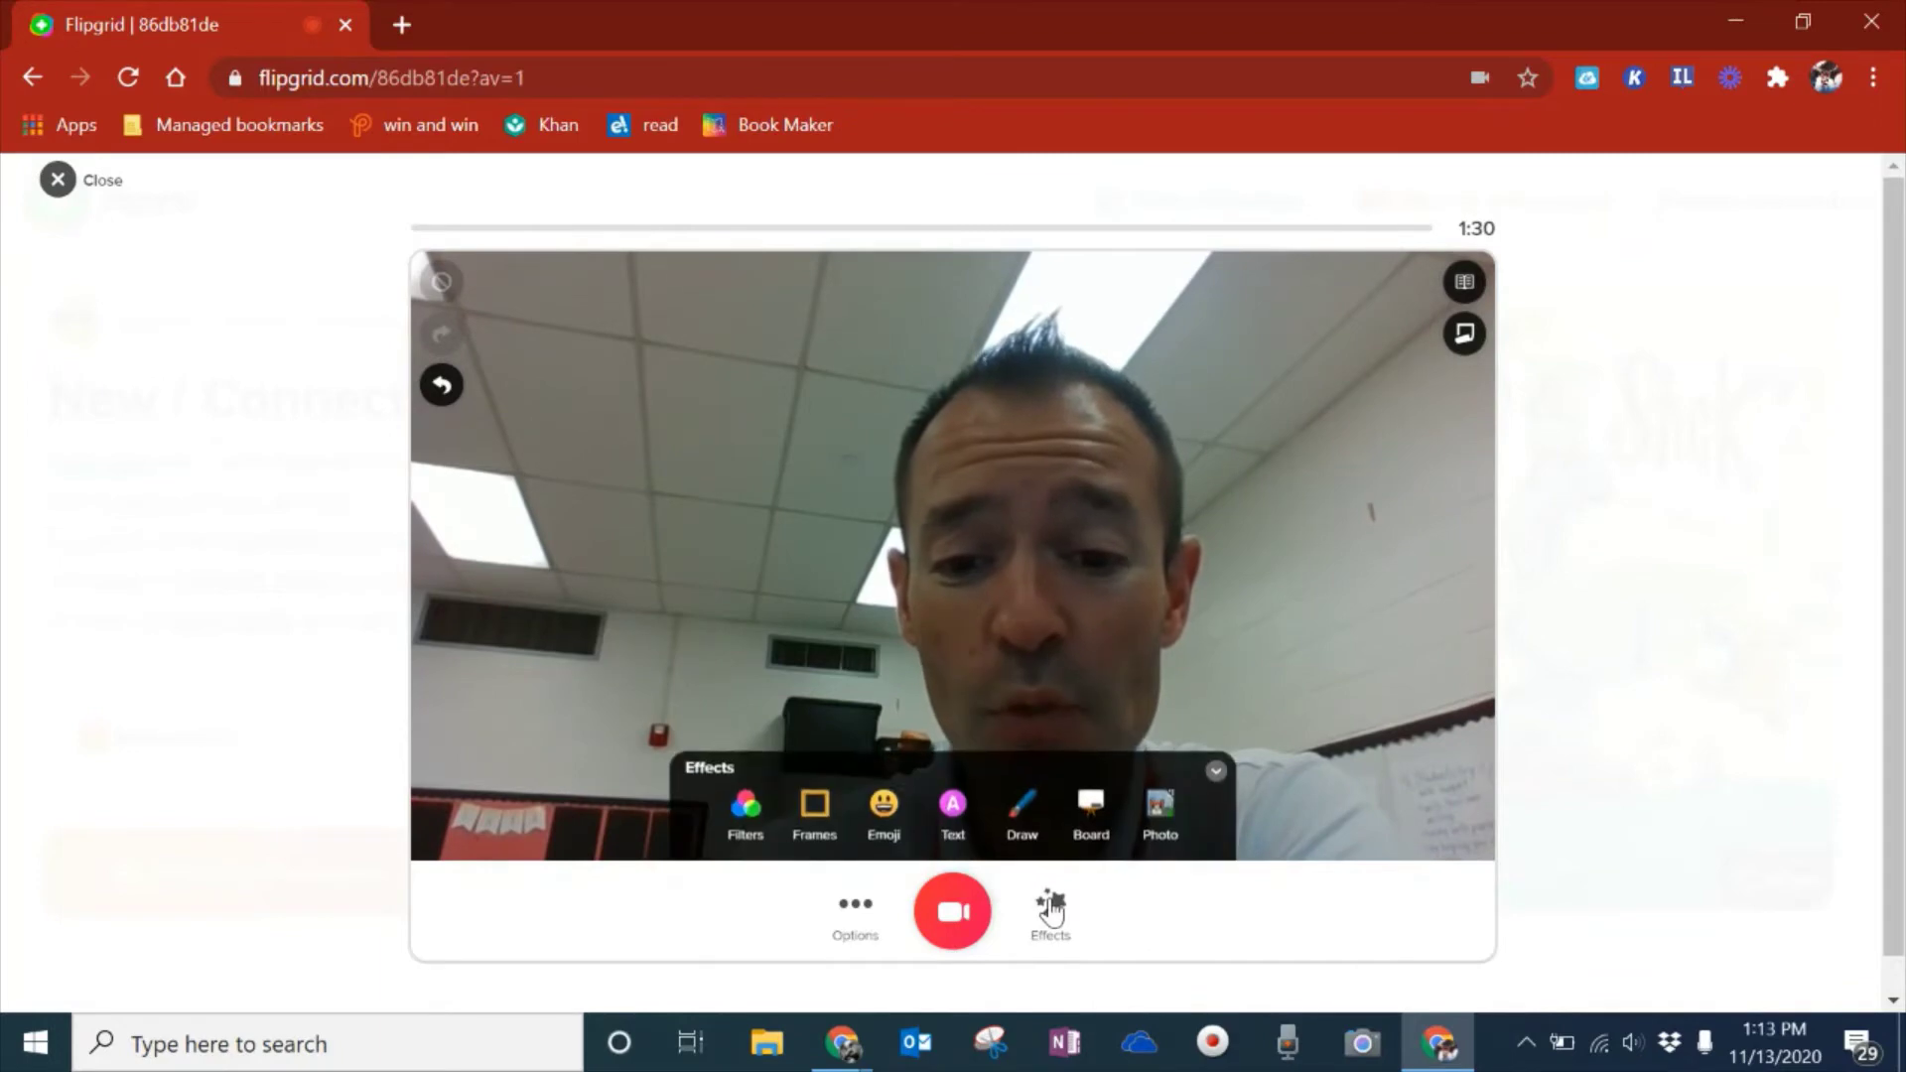
{"action": "left_click", "coordinate": [953, 826]}
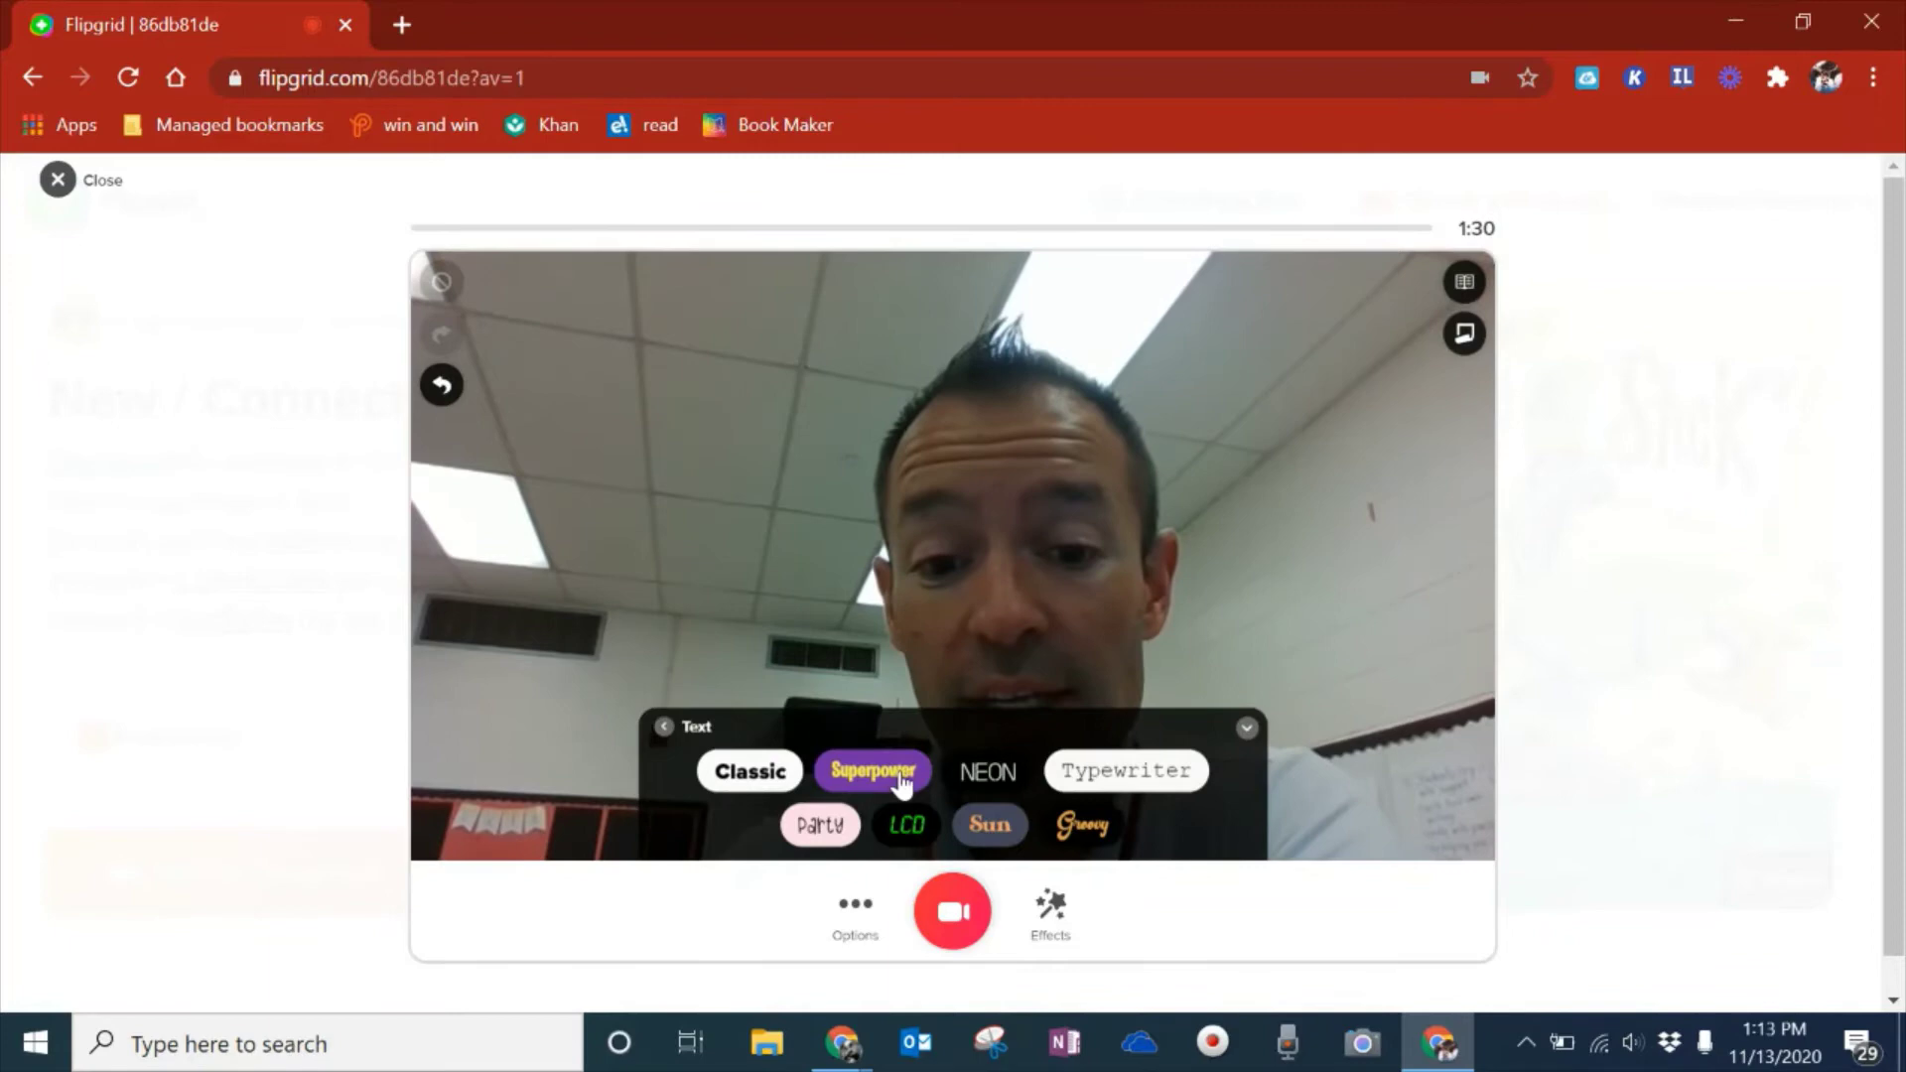
{"action": "left_click", "coordinate": [905, 780]}
{"action": "type", "text": "qkwjef;ajawer"}
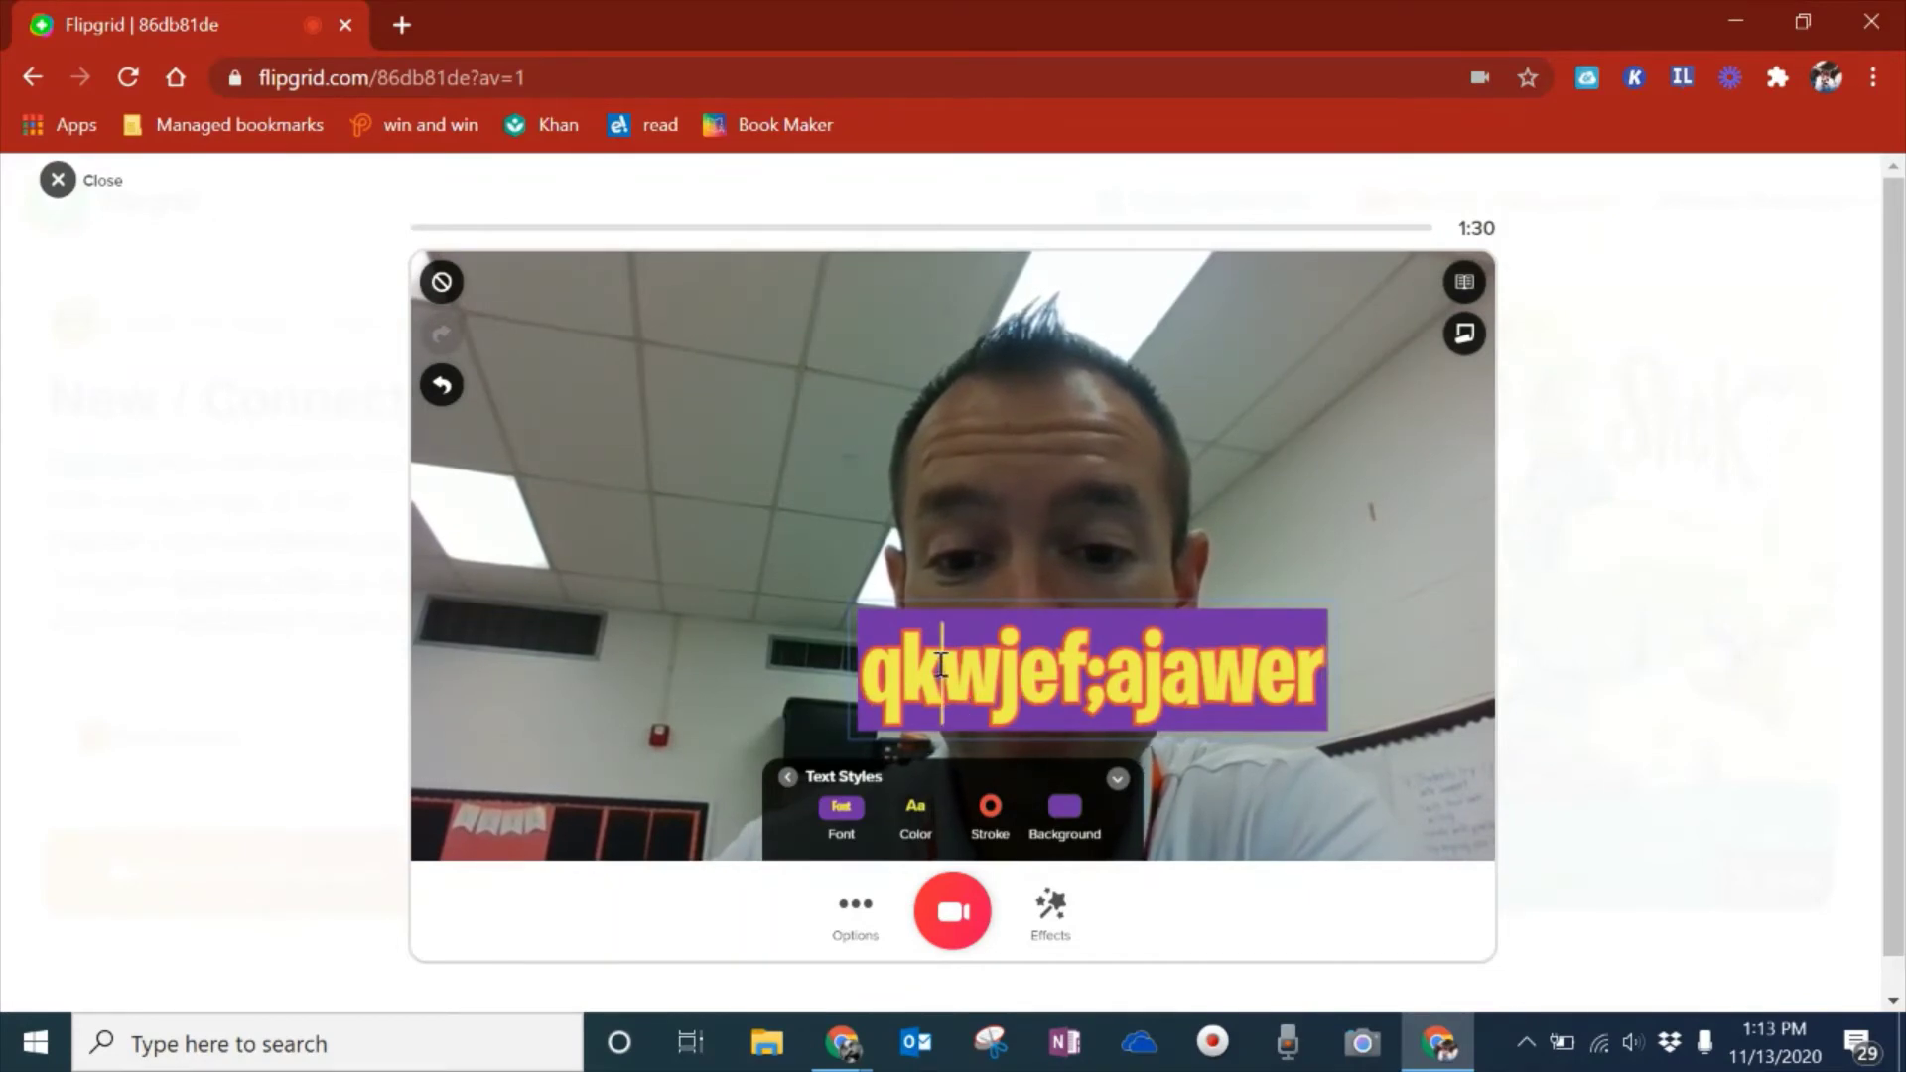
{"action": "left_click", "coordinate": [792, 778]}
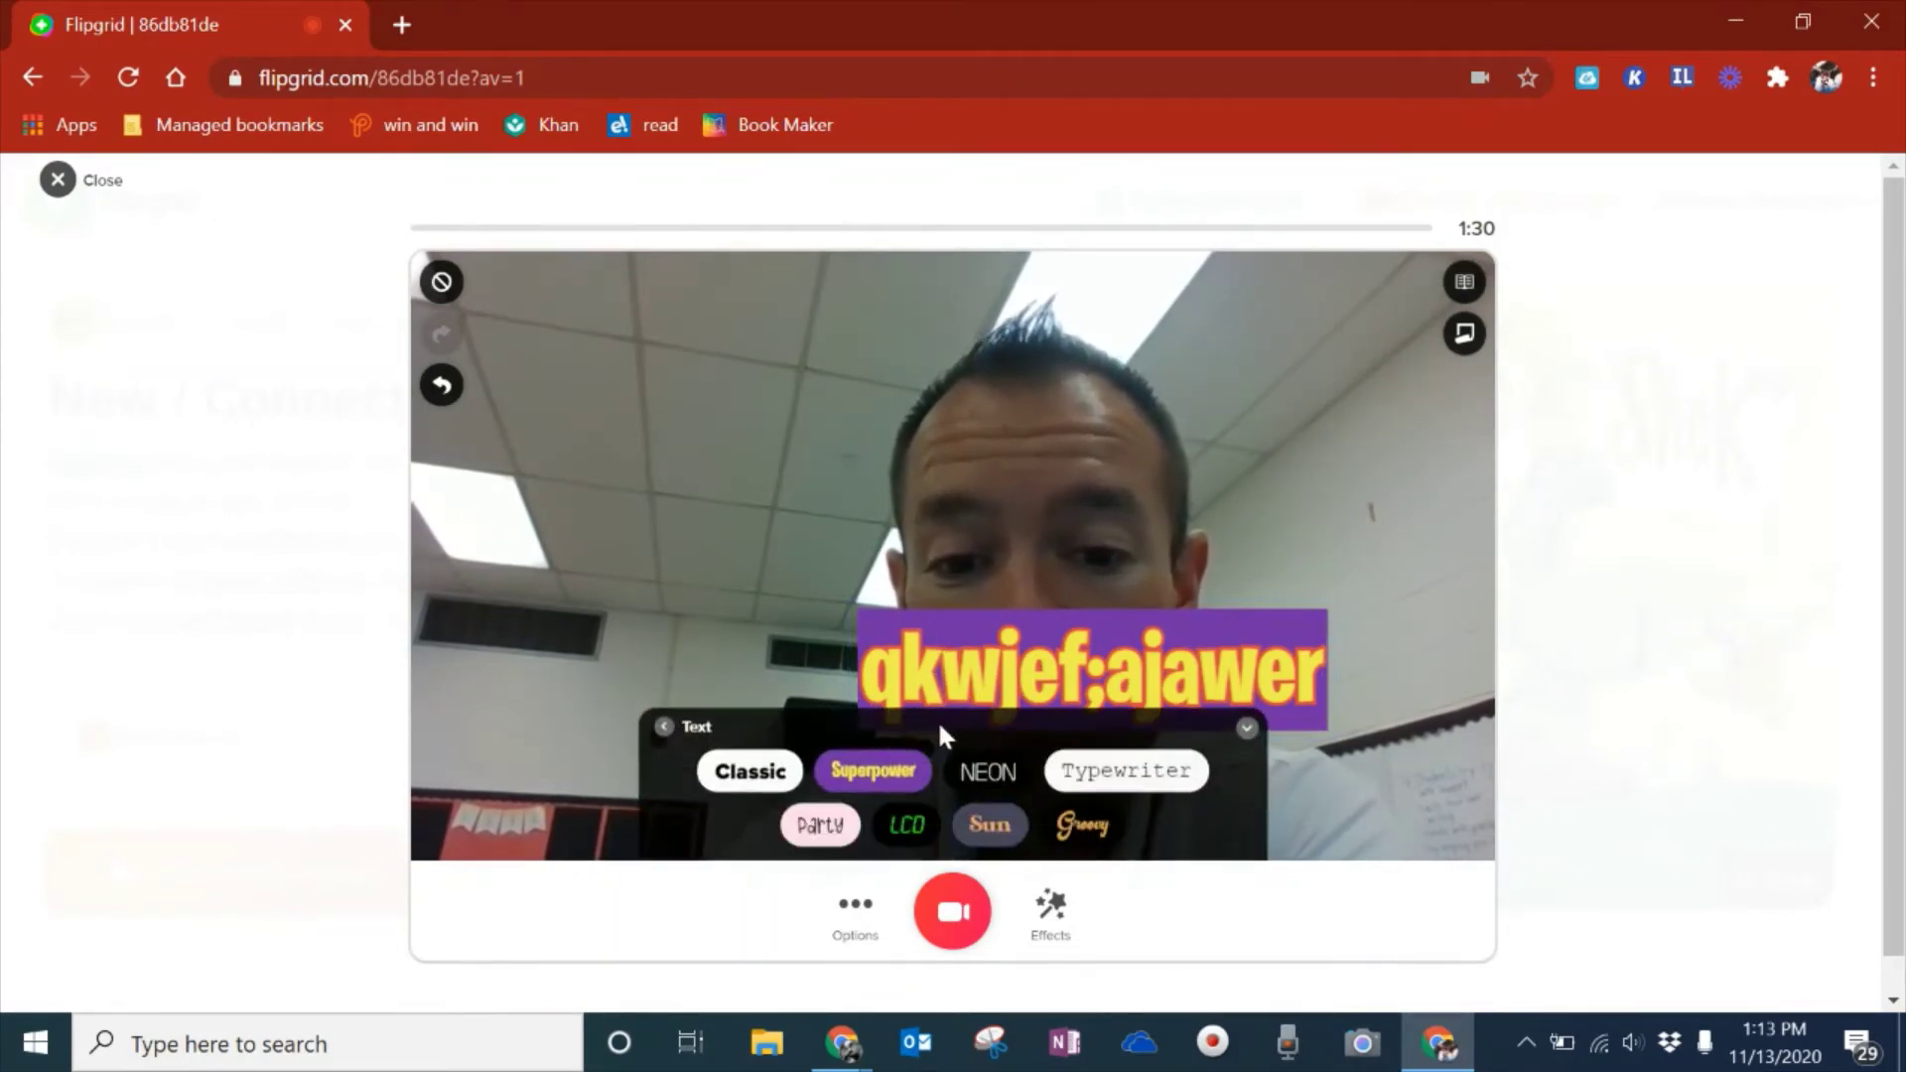
{"action": "left_click", "coordinate": [1246, 730]}
{"action": "left_click", "coordinate": [1224, 695]}
{"action": "key", "text": "Delete"}
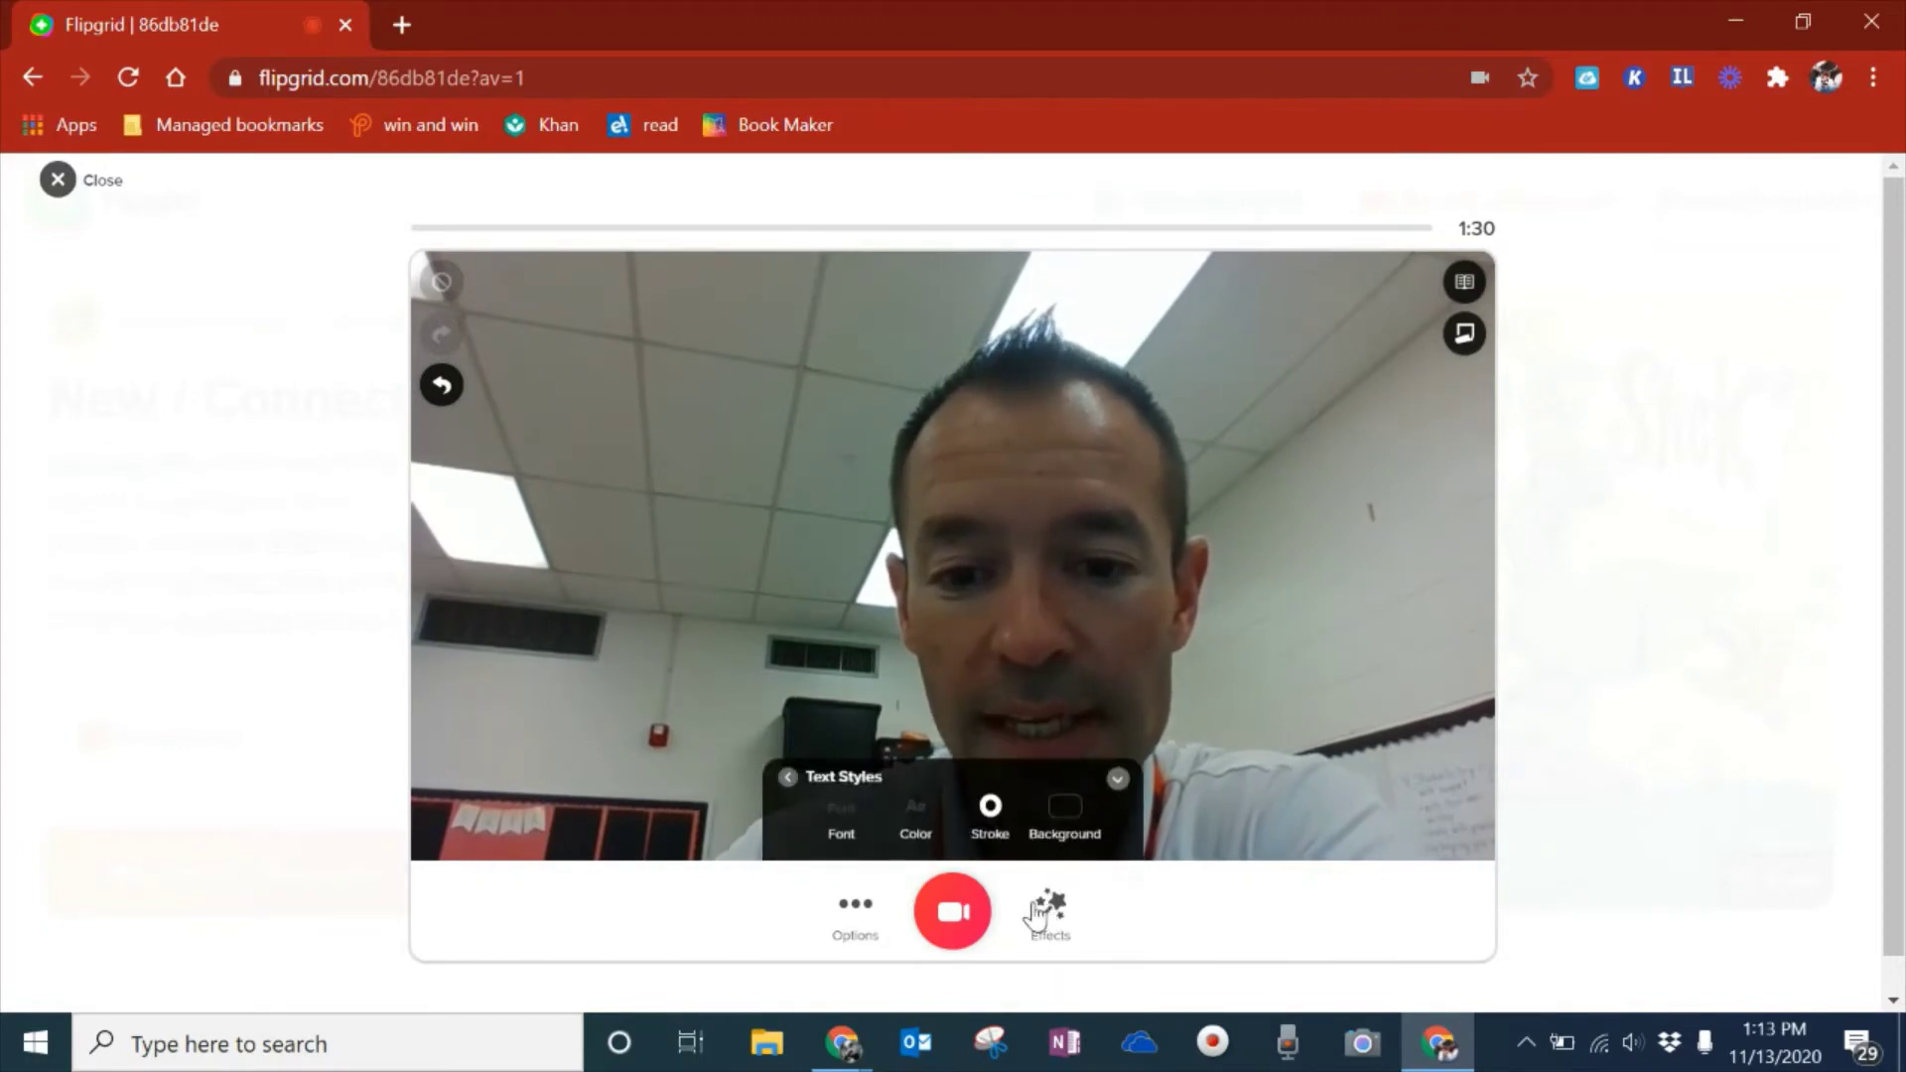
Check the Draw settings, then try the dotted split-screen board and remove it.
{"action": "left_click", "coordinate": [787, 777]}
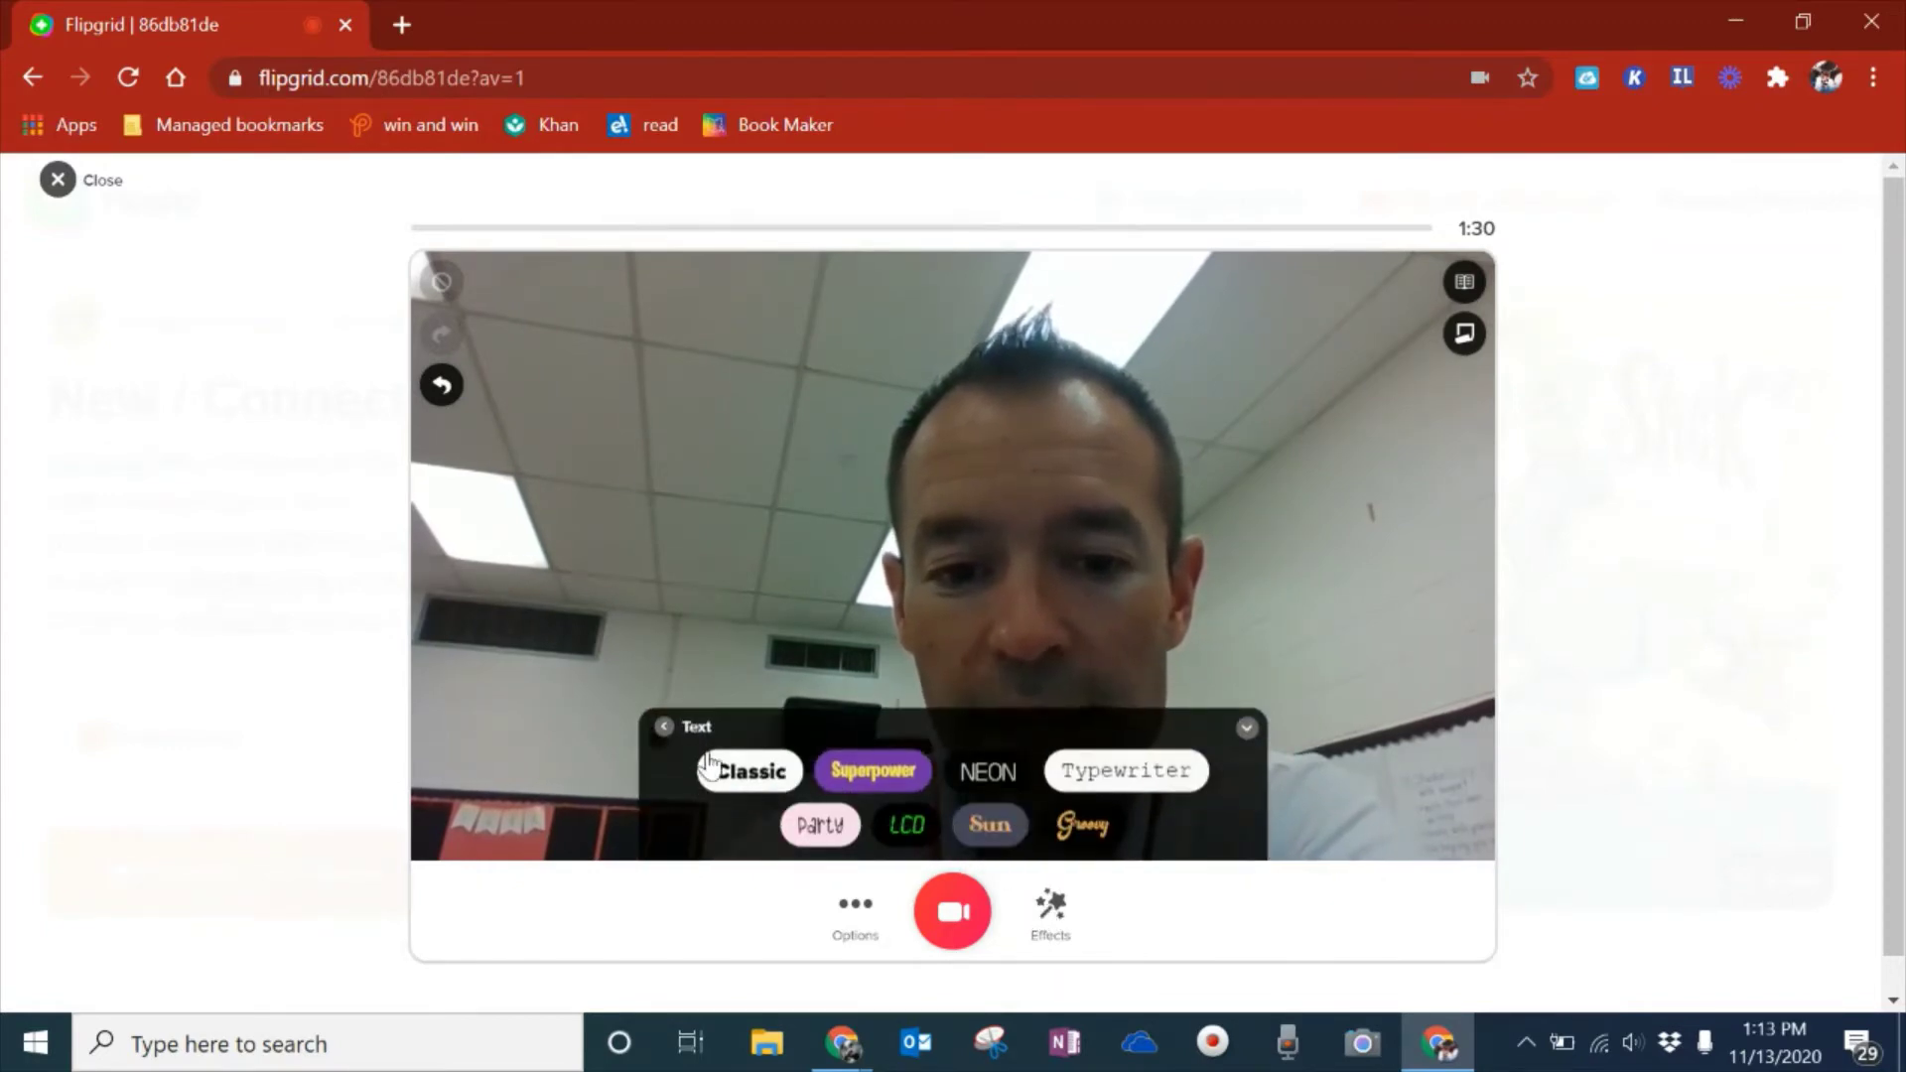
{"action": "left_click", "coordinate": [665, 728]}
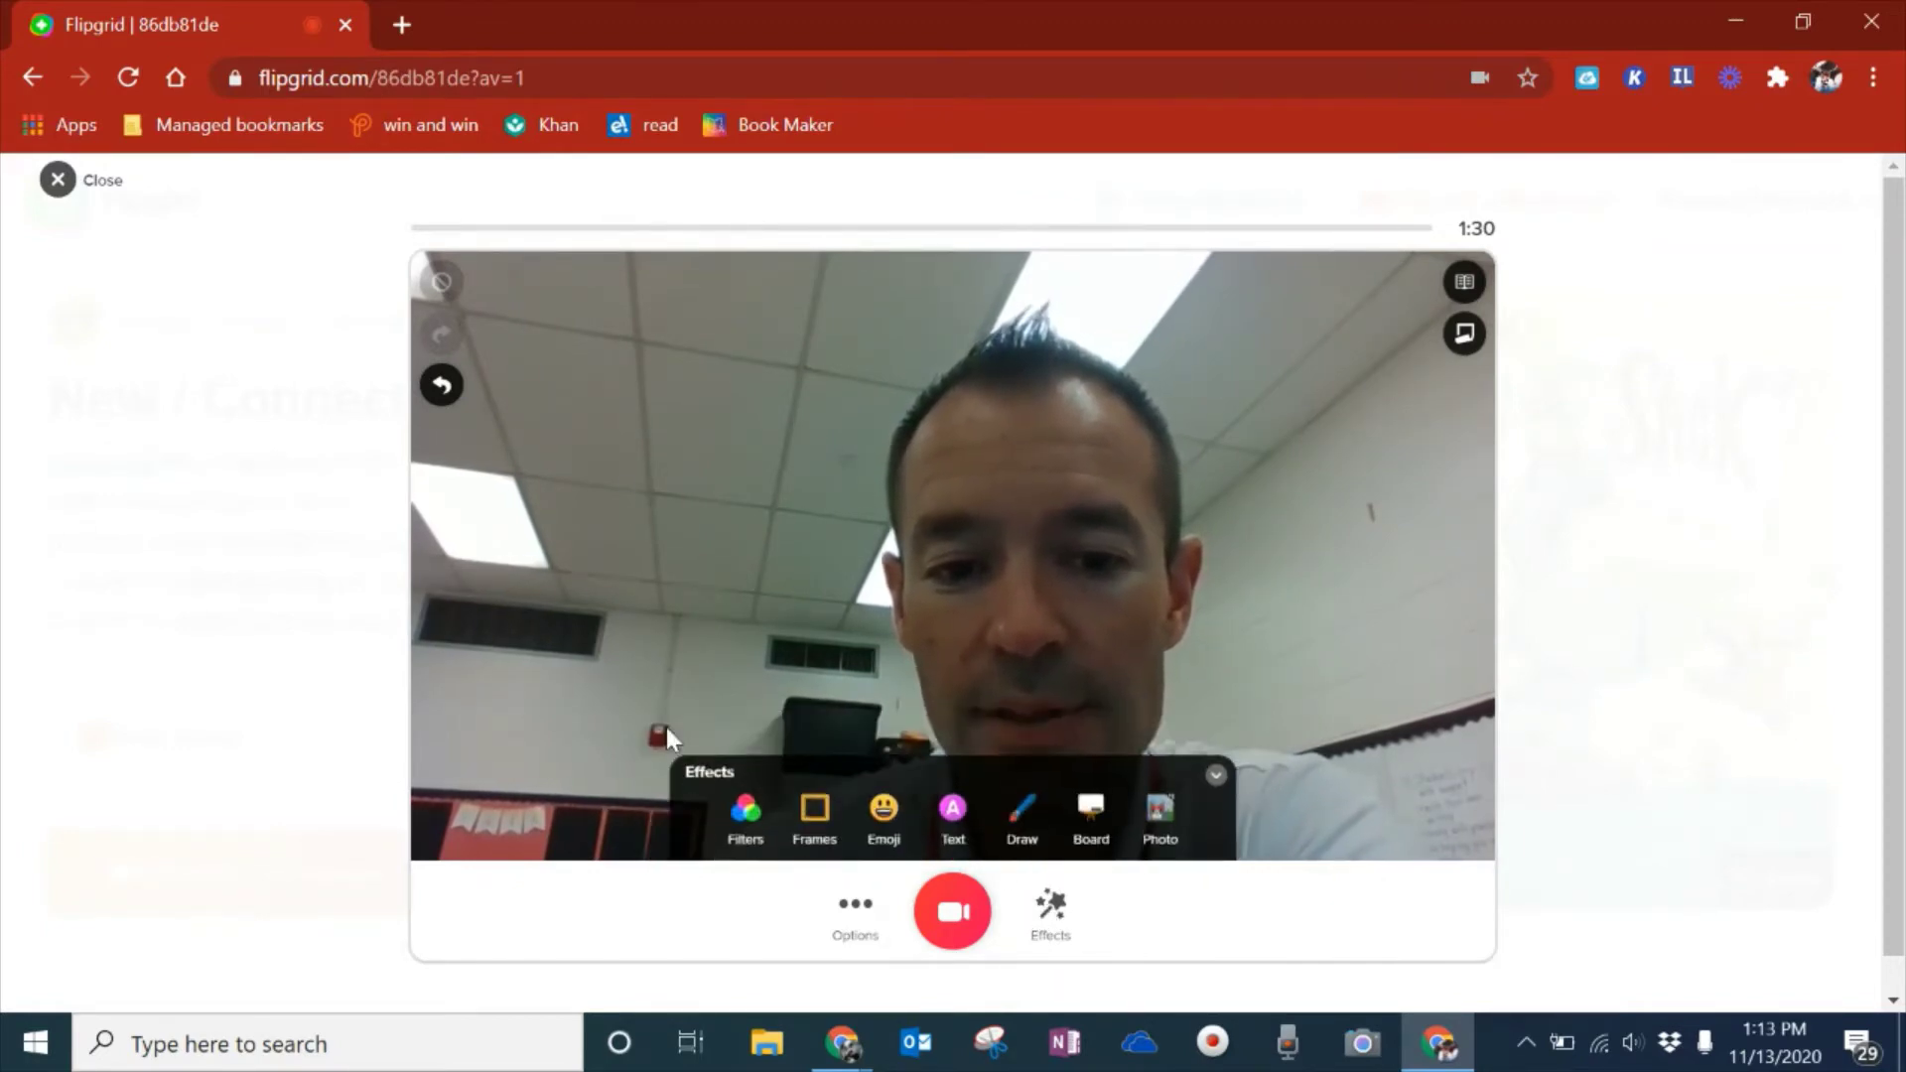
{"action": "left_click", "coordinate": [1022, 809]}
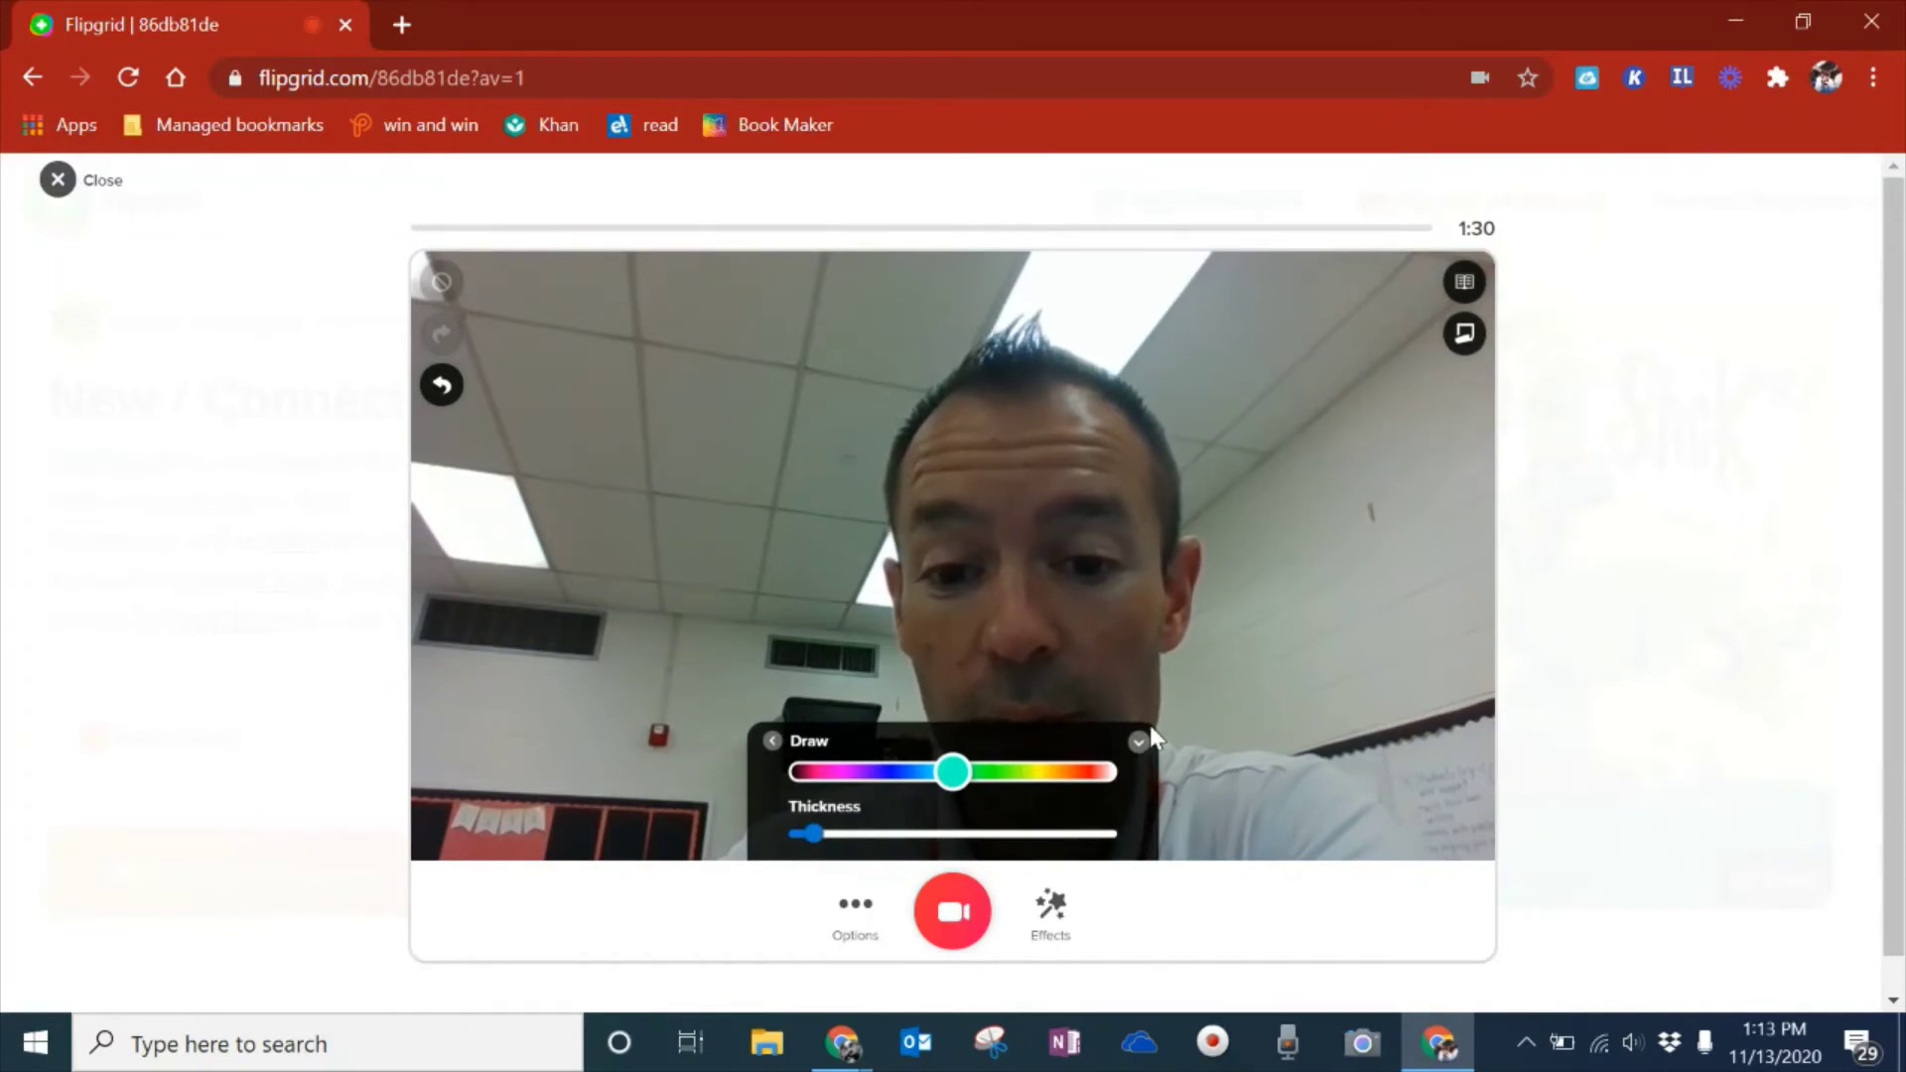
{"action": "left_click", "coordinate": [772, 741]}
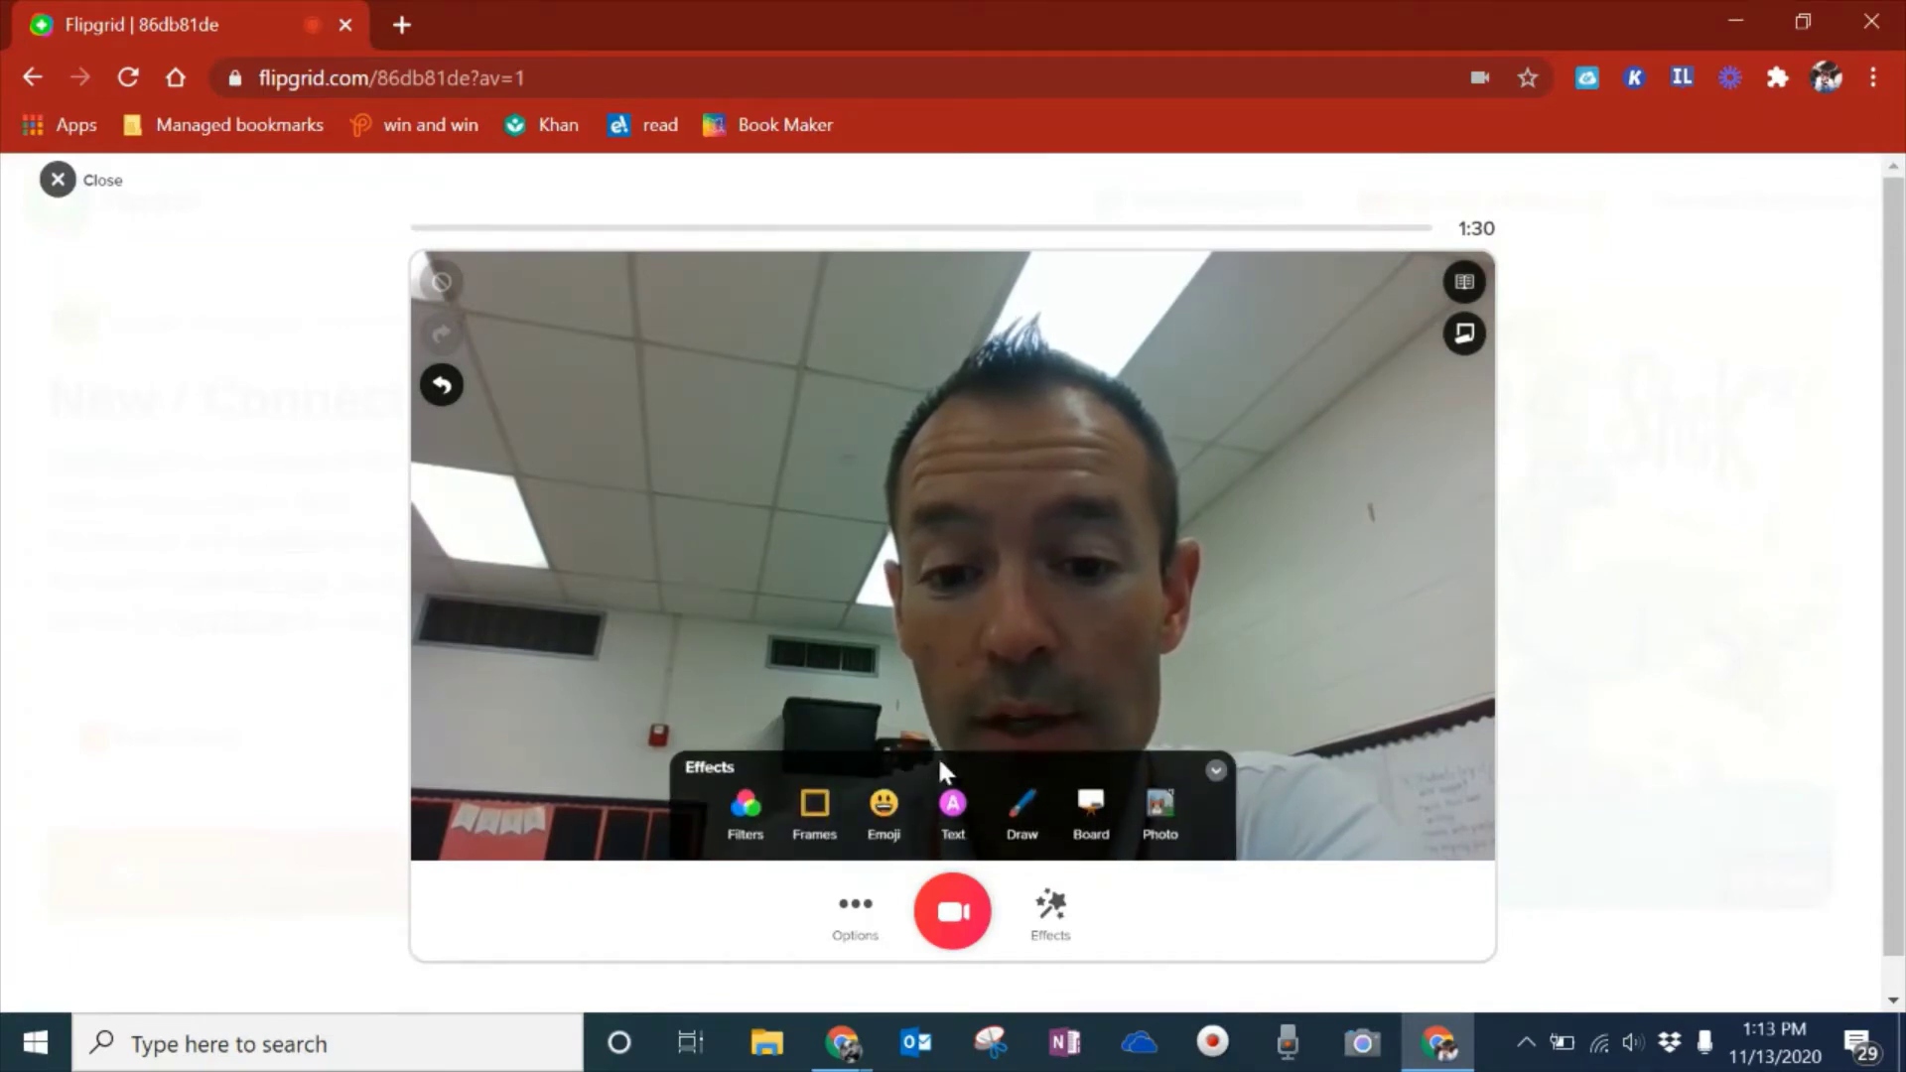
{"action": "left_click", "coordinate": [1104, 813]}
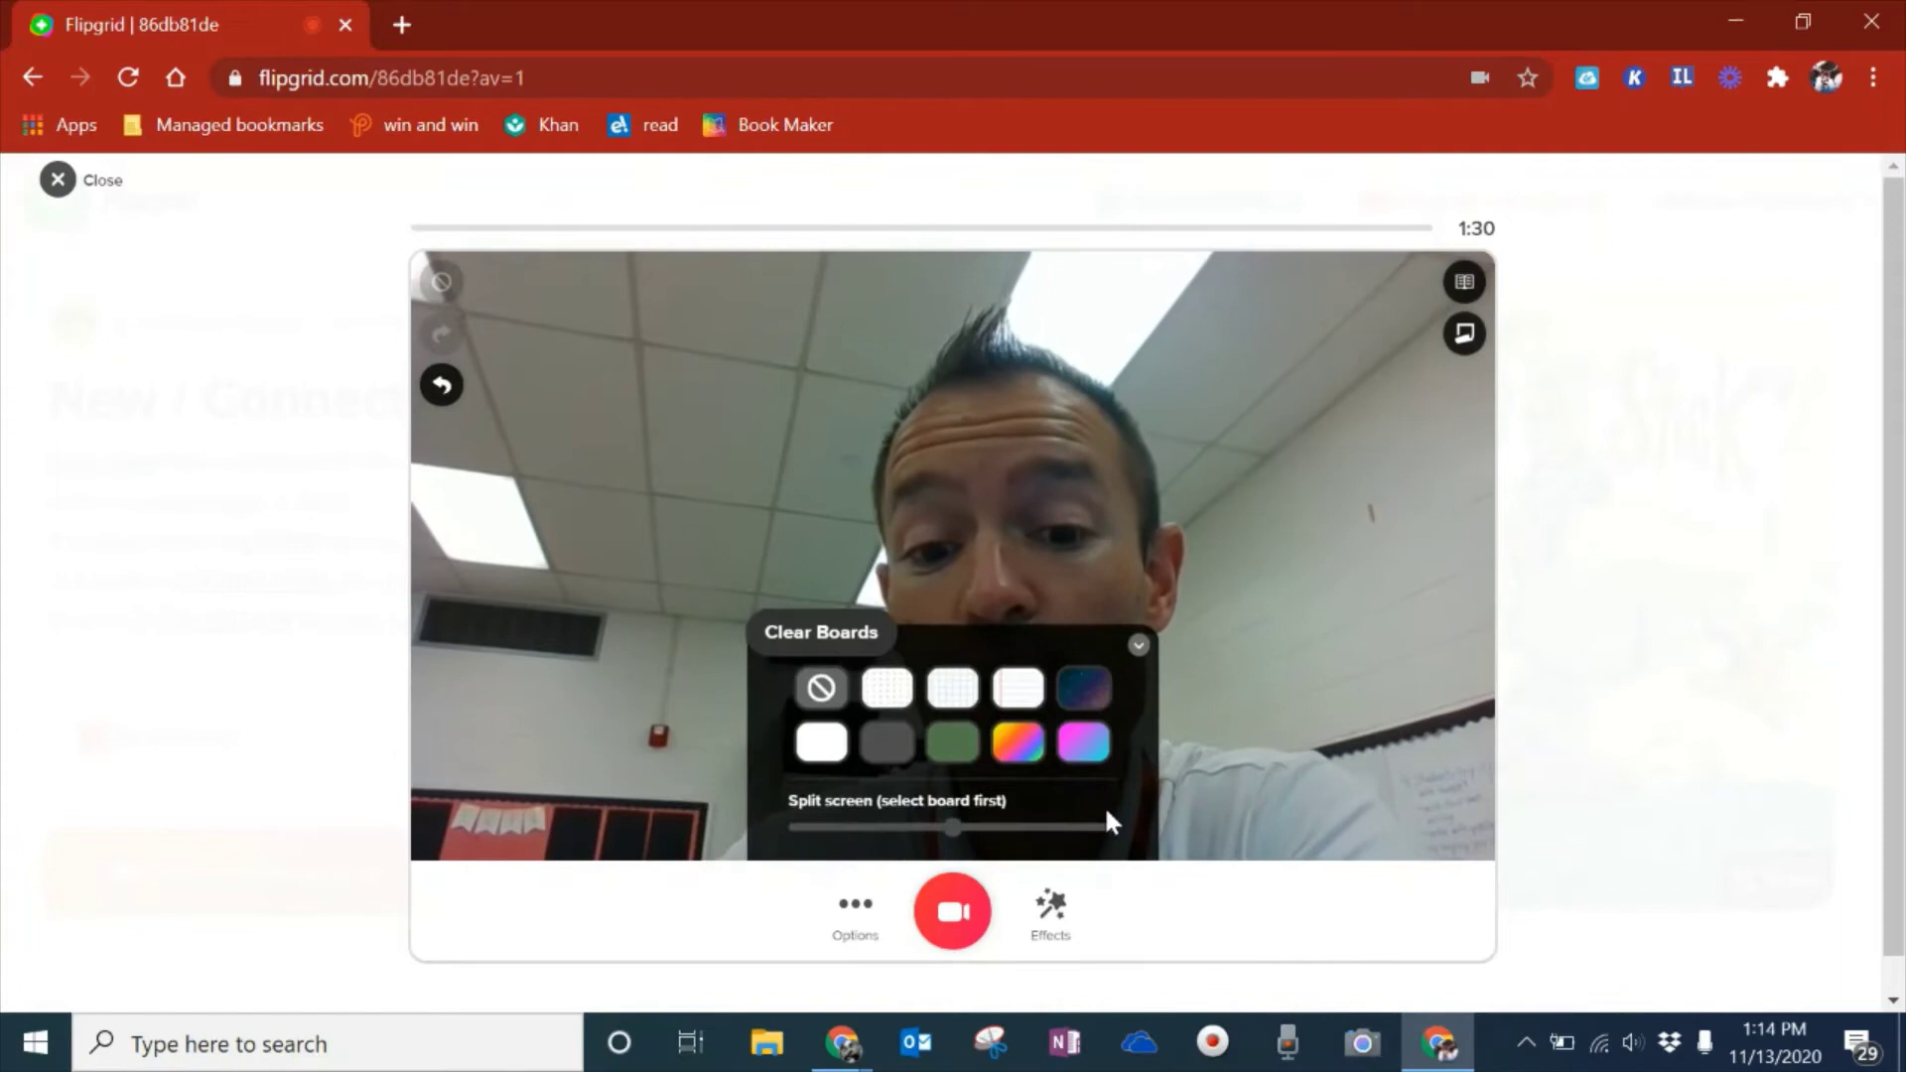
{"action": "left_click", "coordinate": [899, 689]}
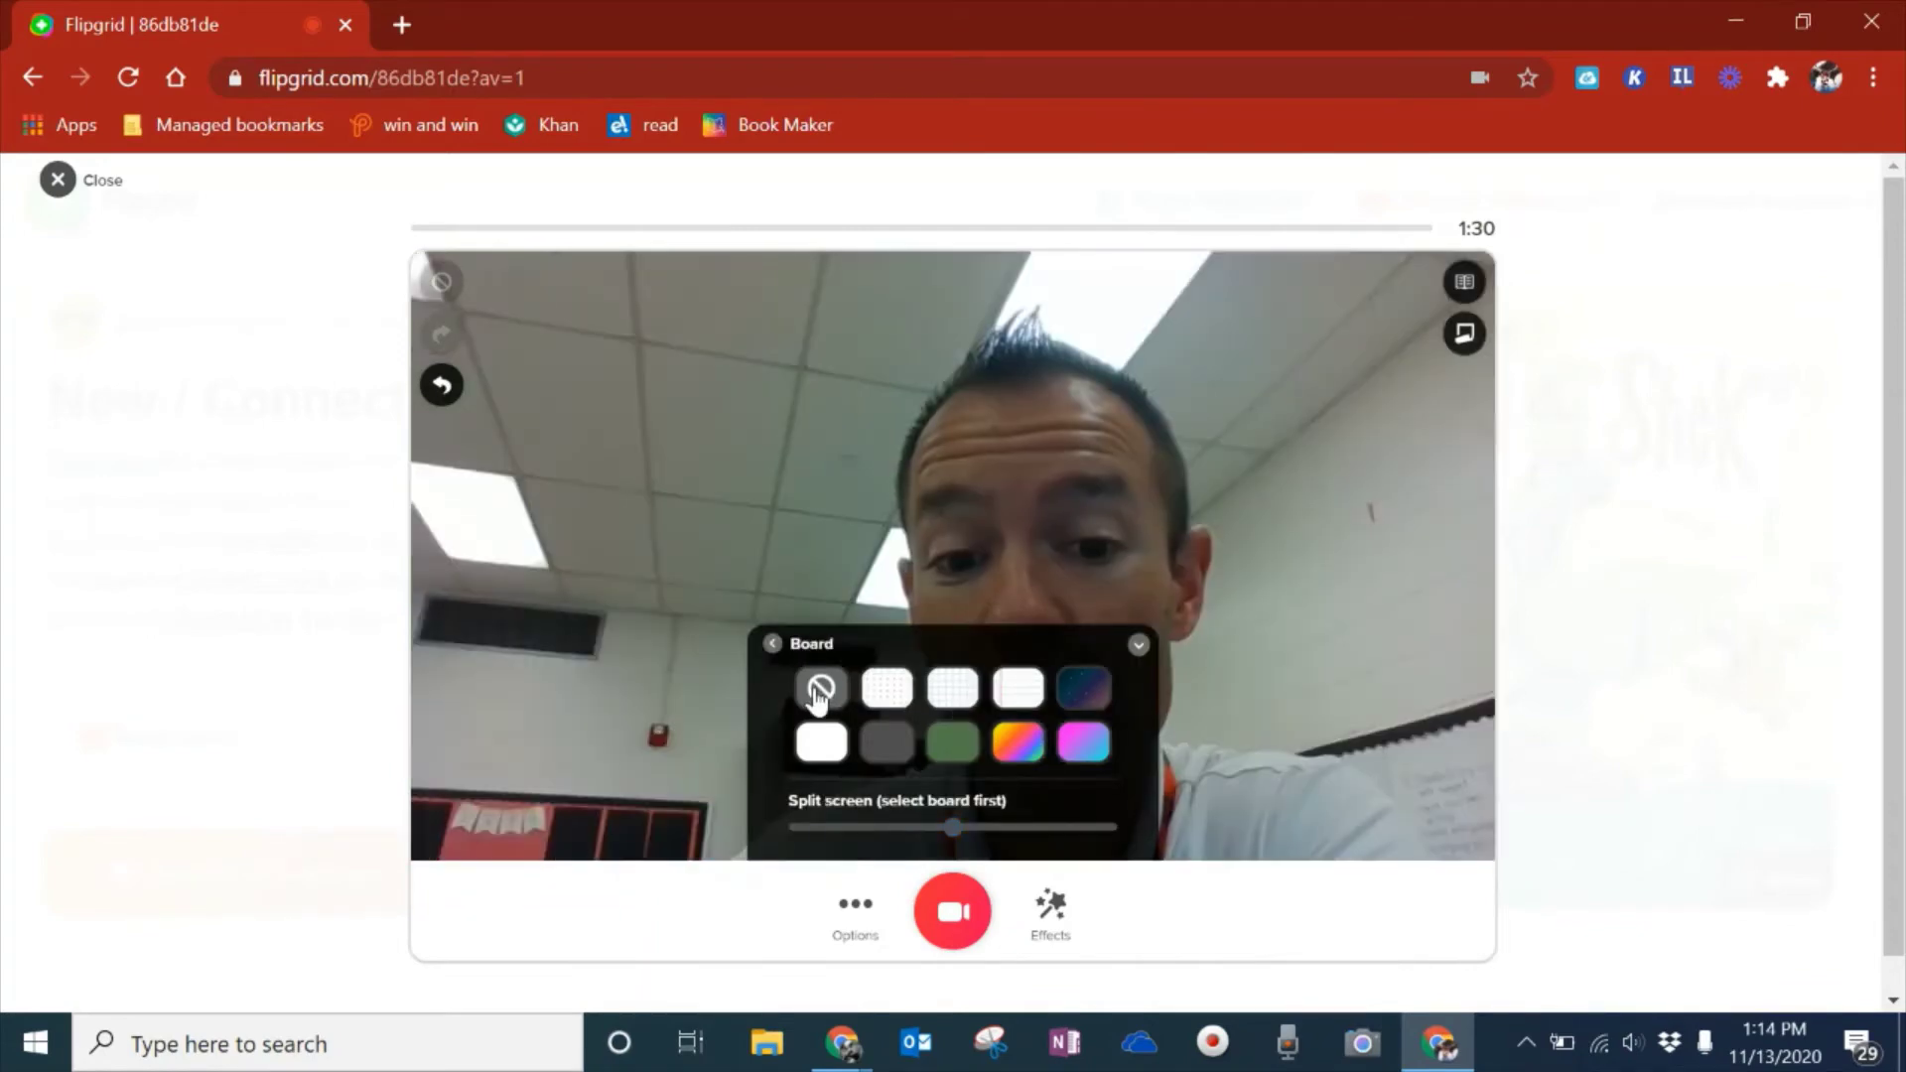
{"action": "left_click", "coordinate": [773, 644]}
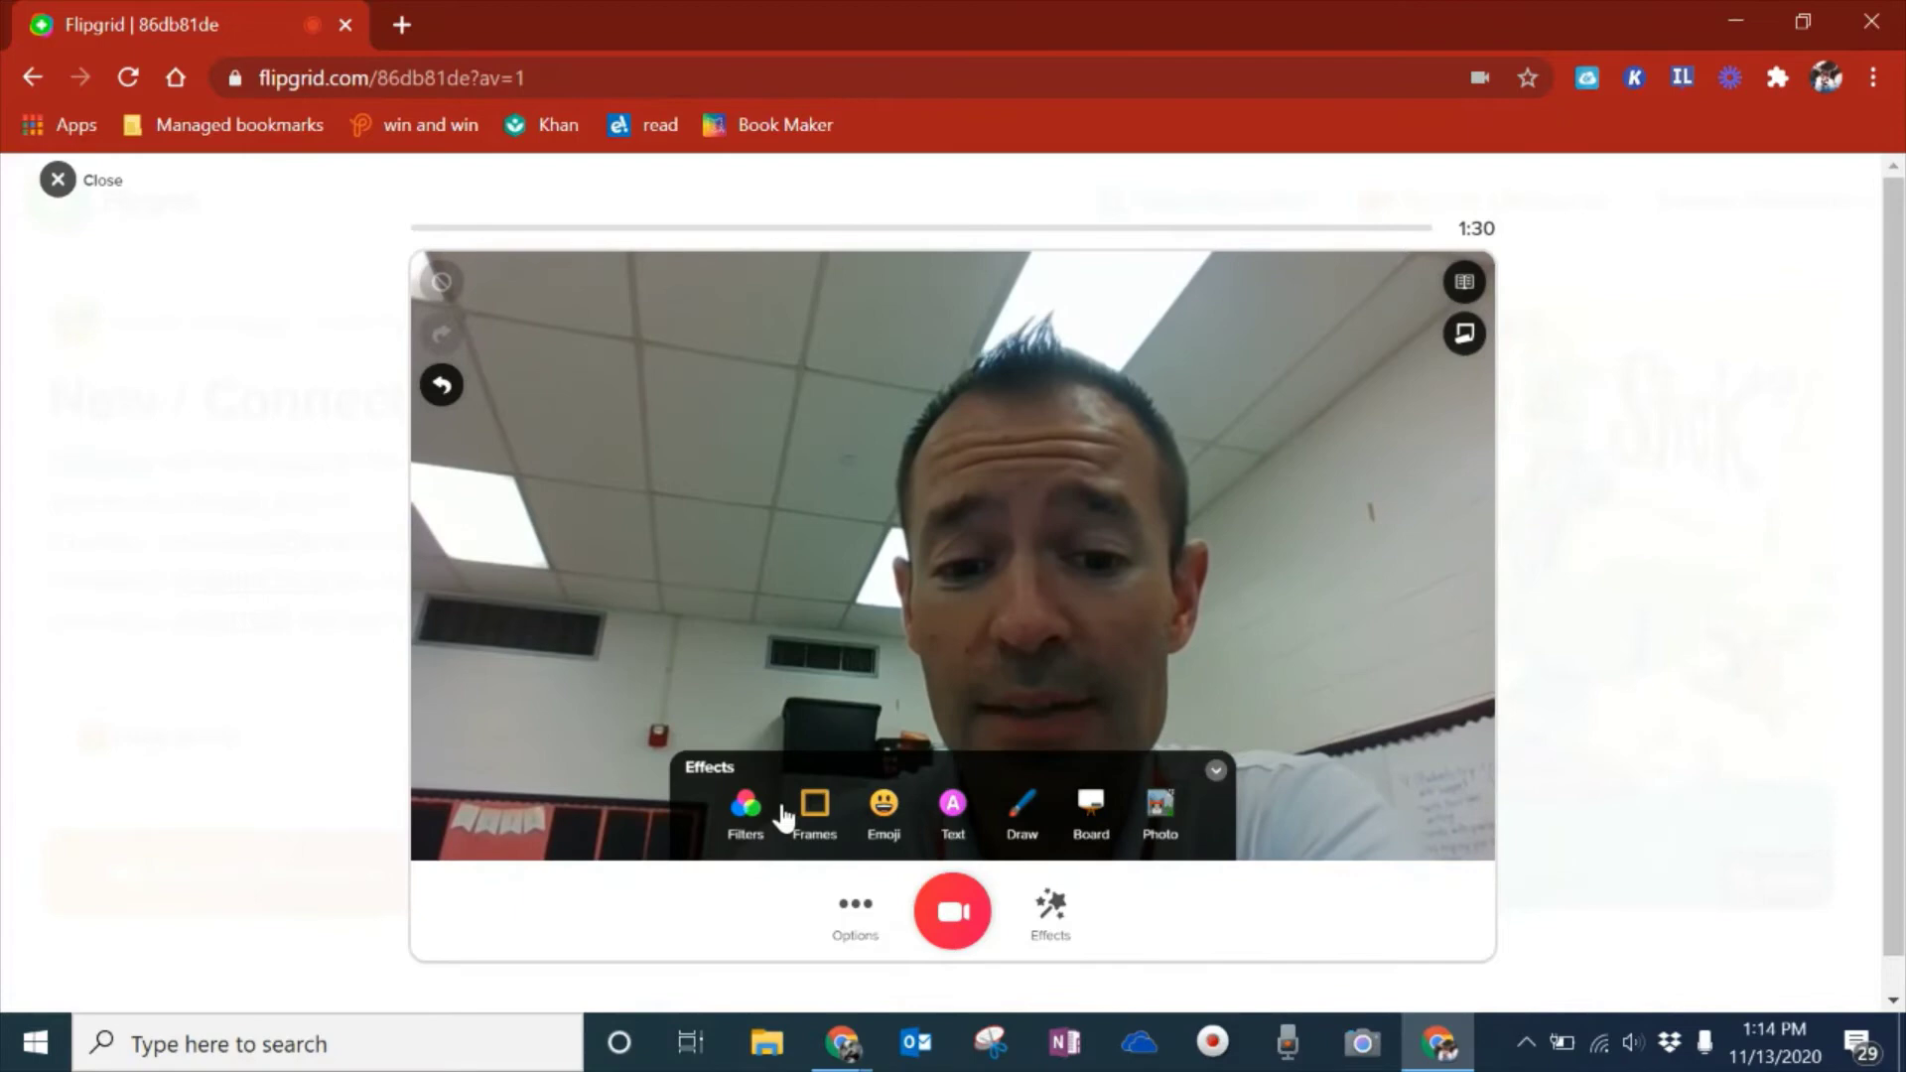
Choose the News frame under Frames and collapse the panel to see the full overlay.
{"action": "left_click", "coordinate": [816, 808]}
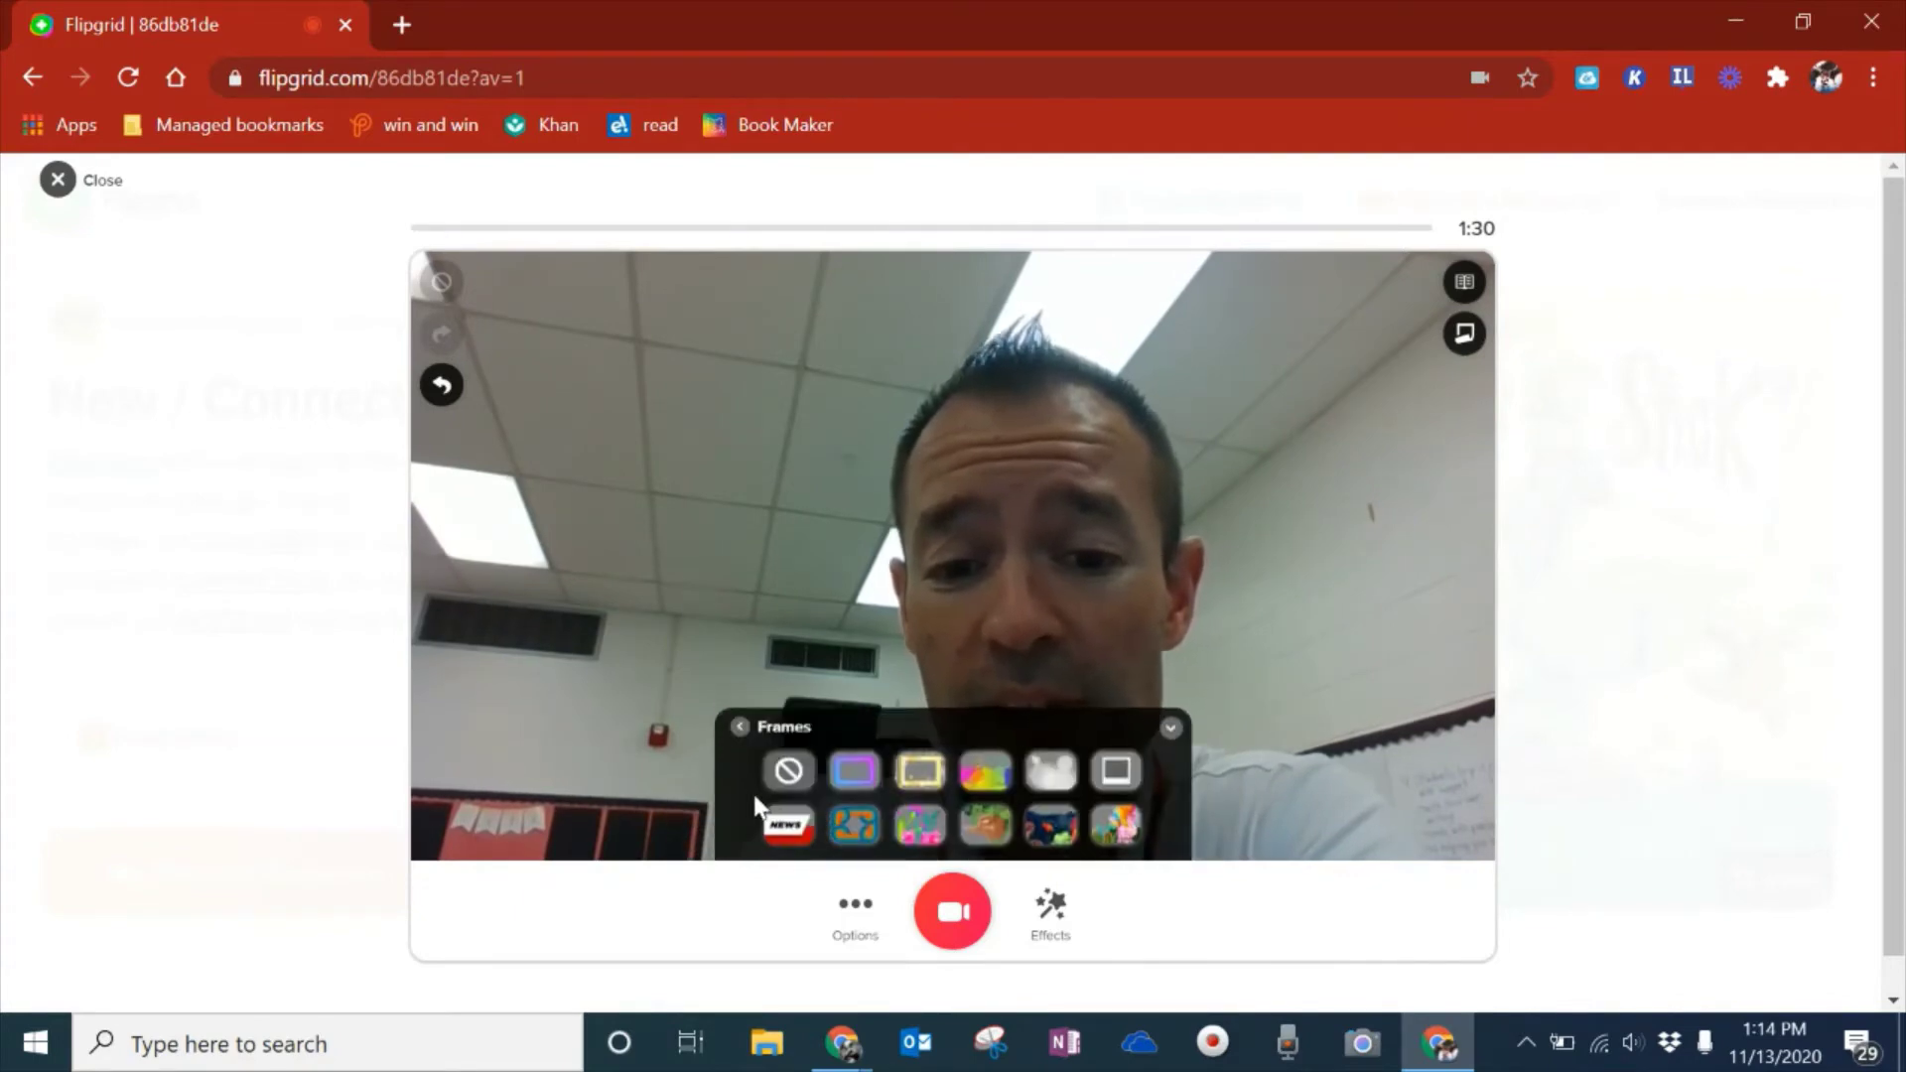
{"action": "left_click", "coordinate": [788, 828]}
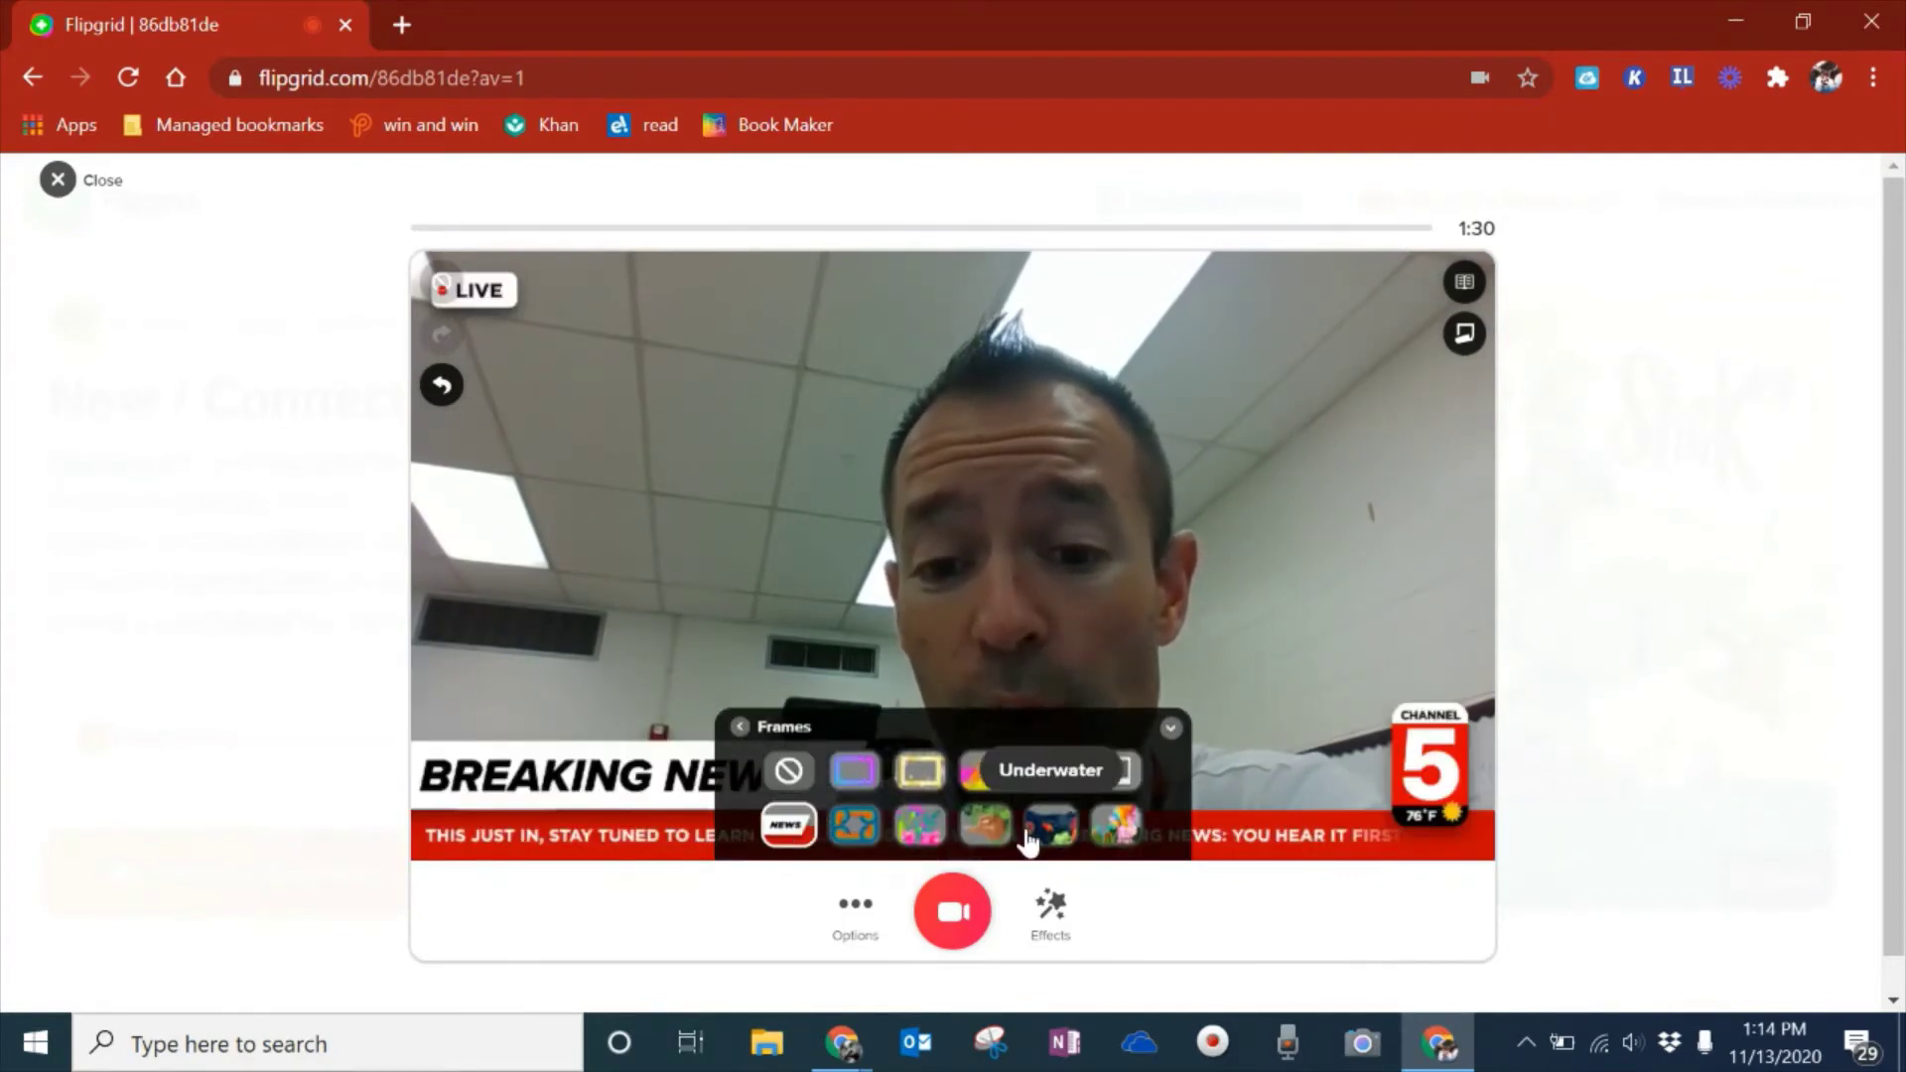
{"action": "left_click", "coordinate": [1169, 732]}
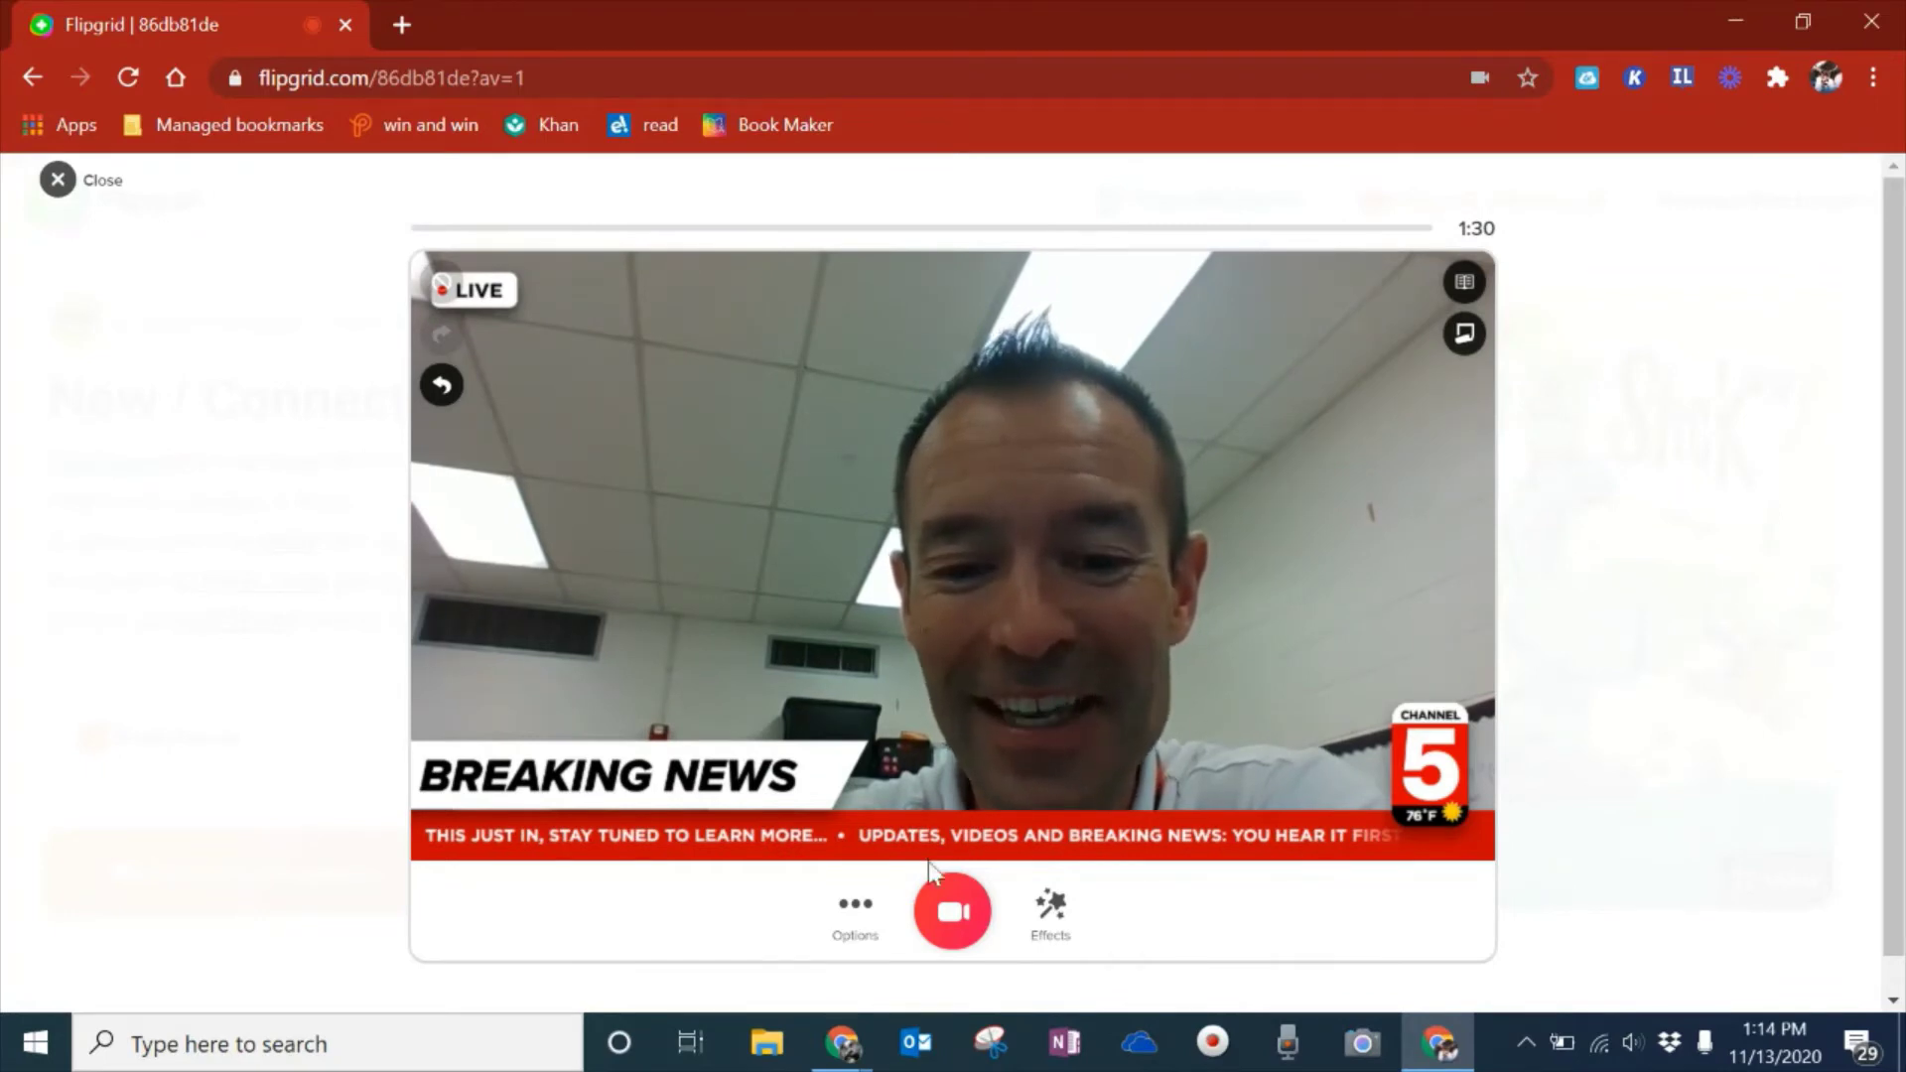
Record about 13 seconds of video in the Breaking News frame, then pause.
{"action": "left_click", "coordinate": [958, 923]}
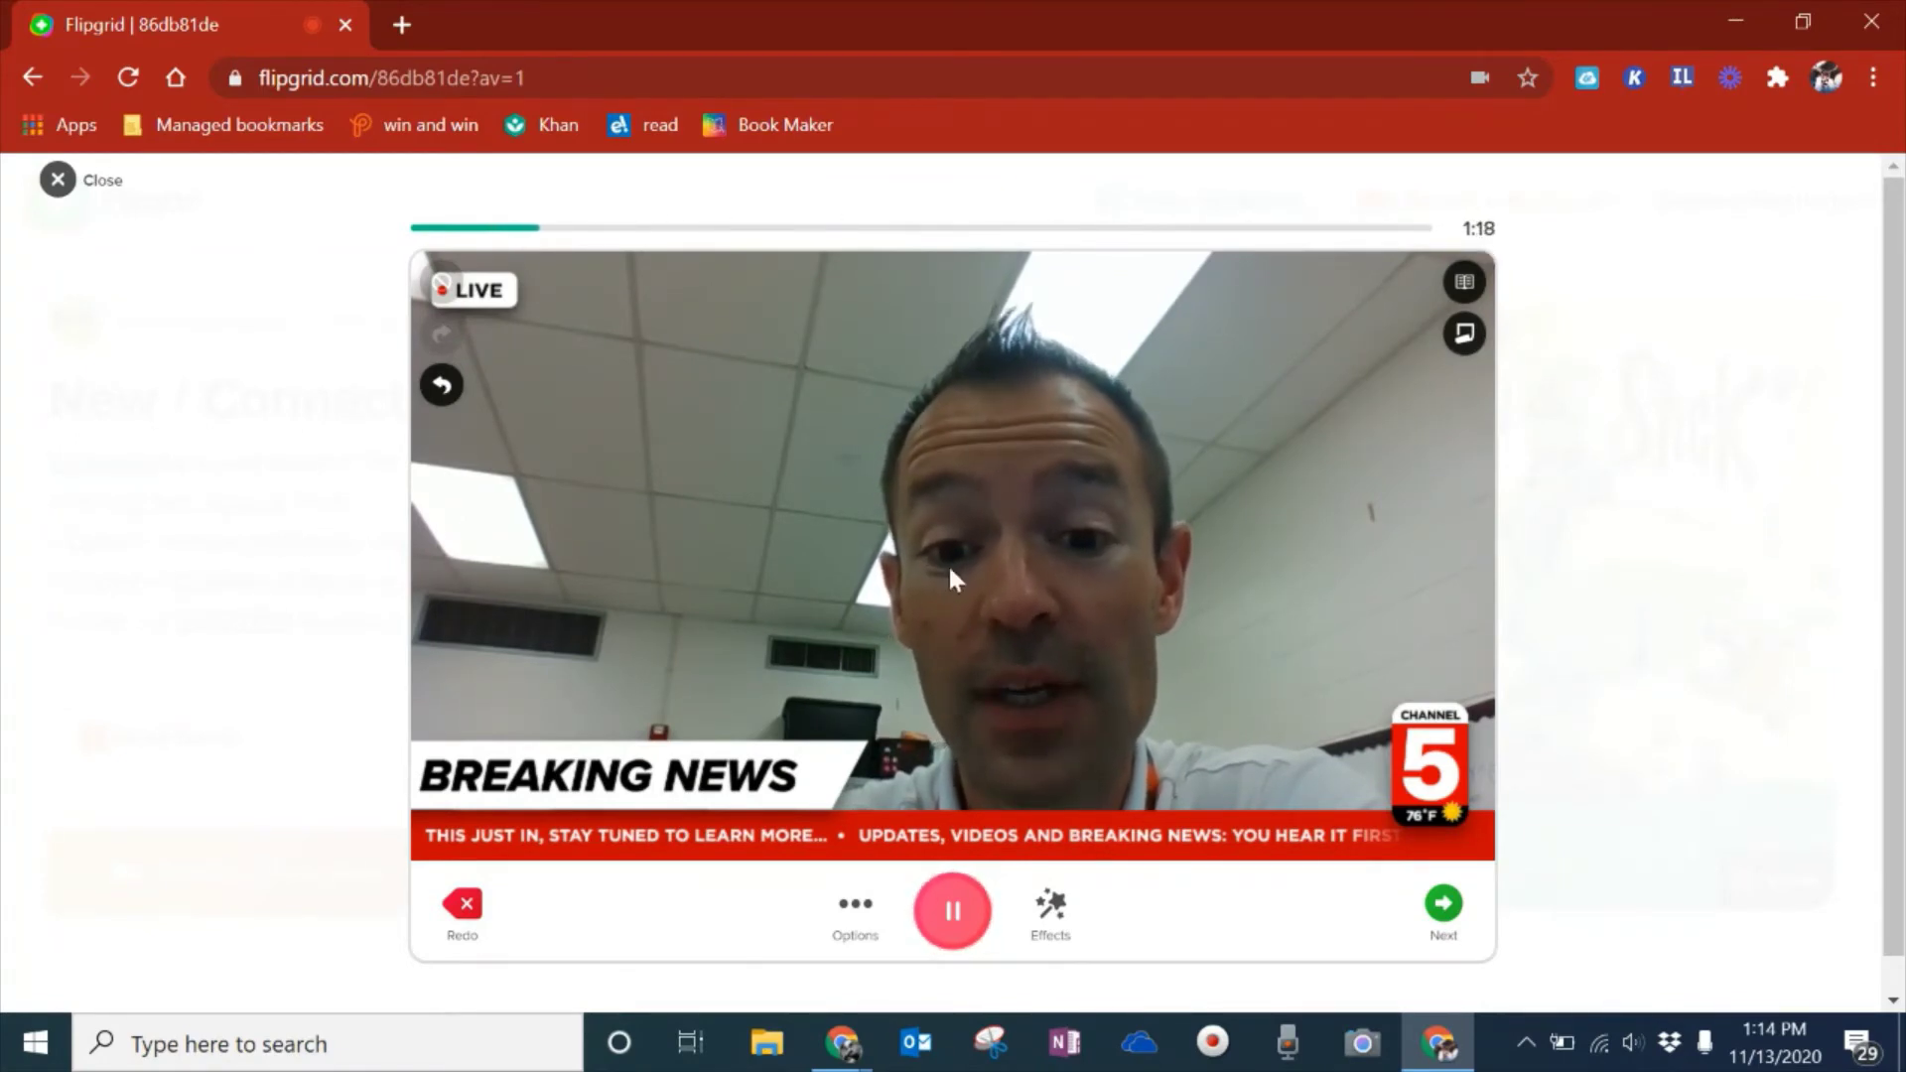
{"action": "left_click", "coordinate": [953, 913]}
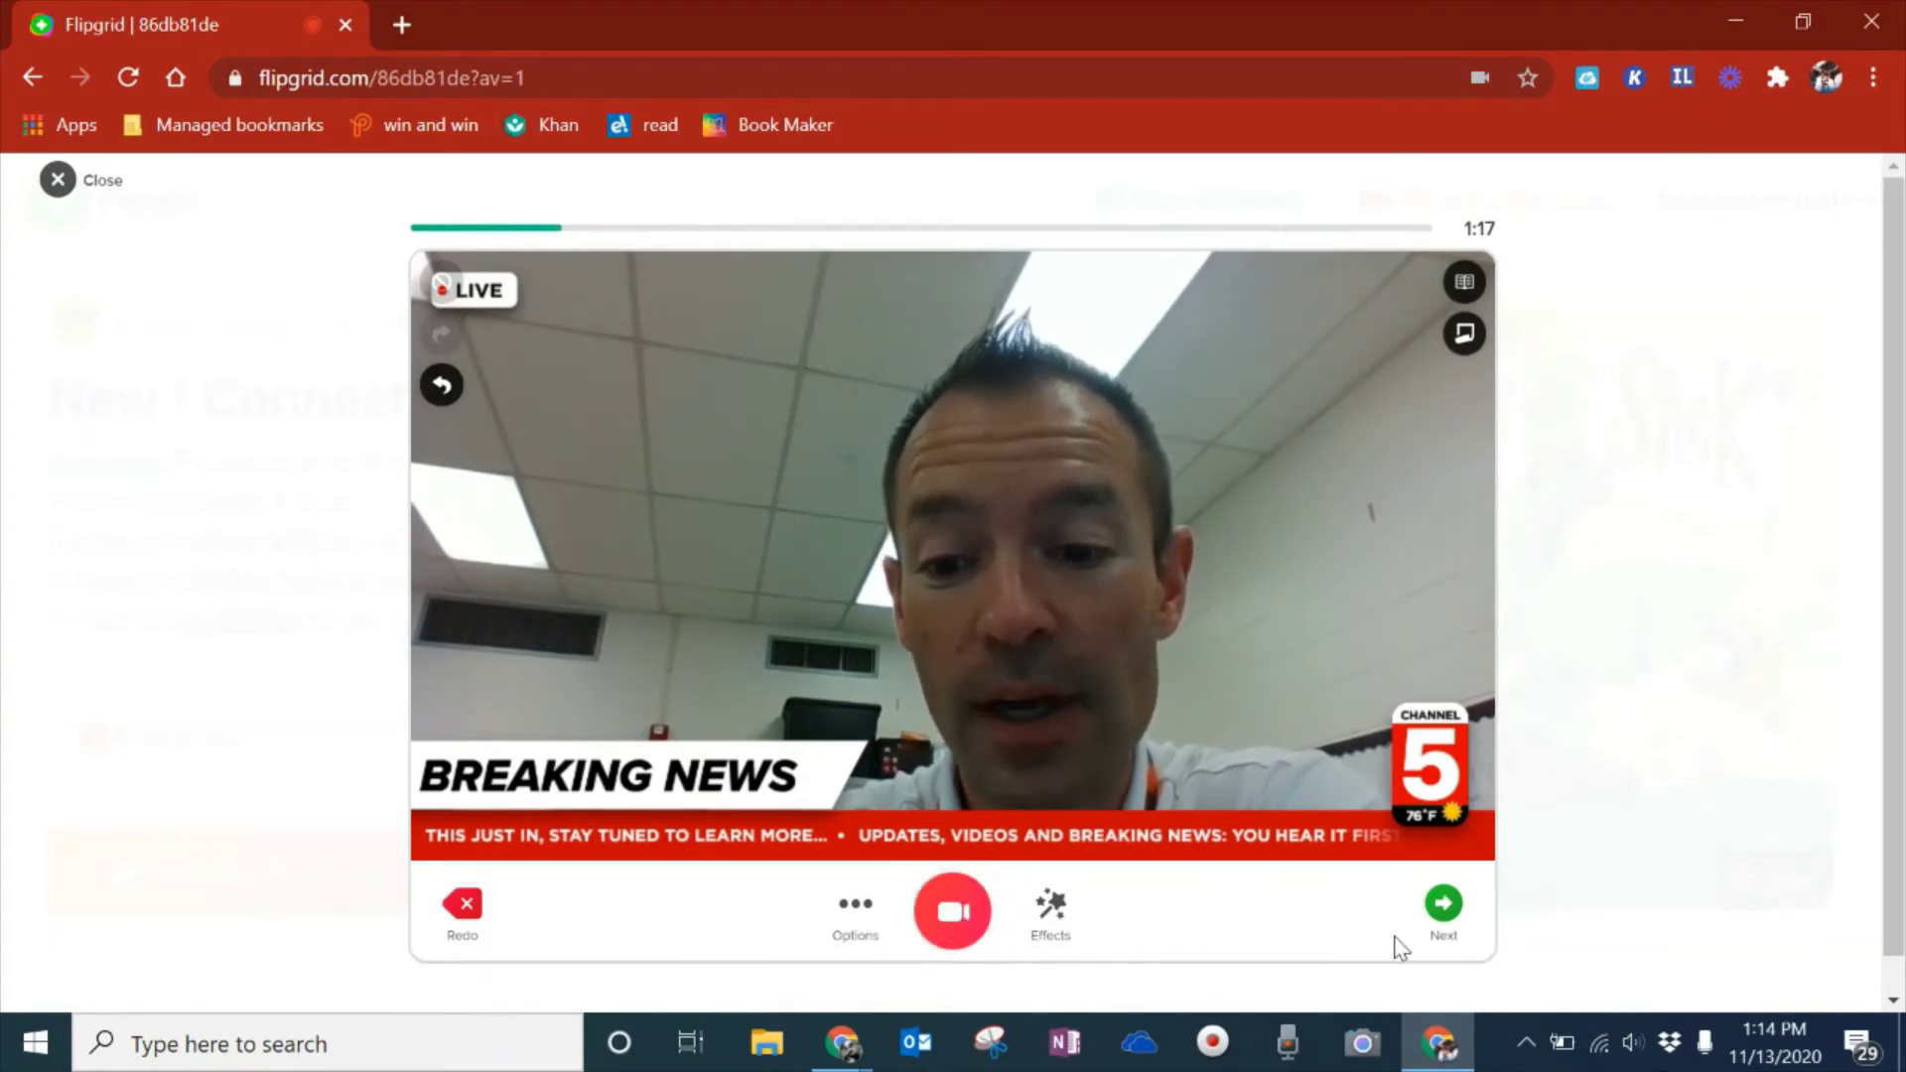
Continue to the editor, preview the clip, and proceed to the submission screen.
{"action": "left_click", "coordinate": [1444, 905]}
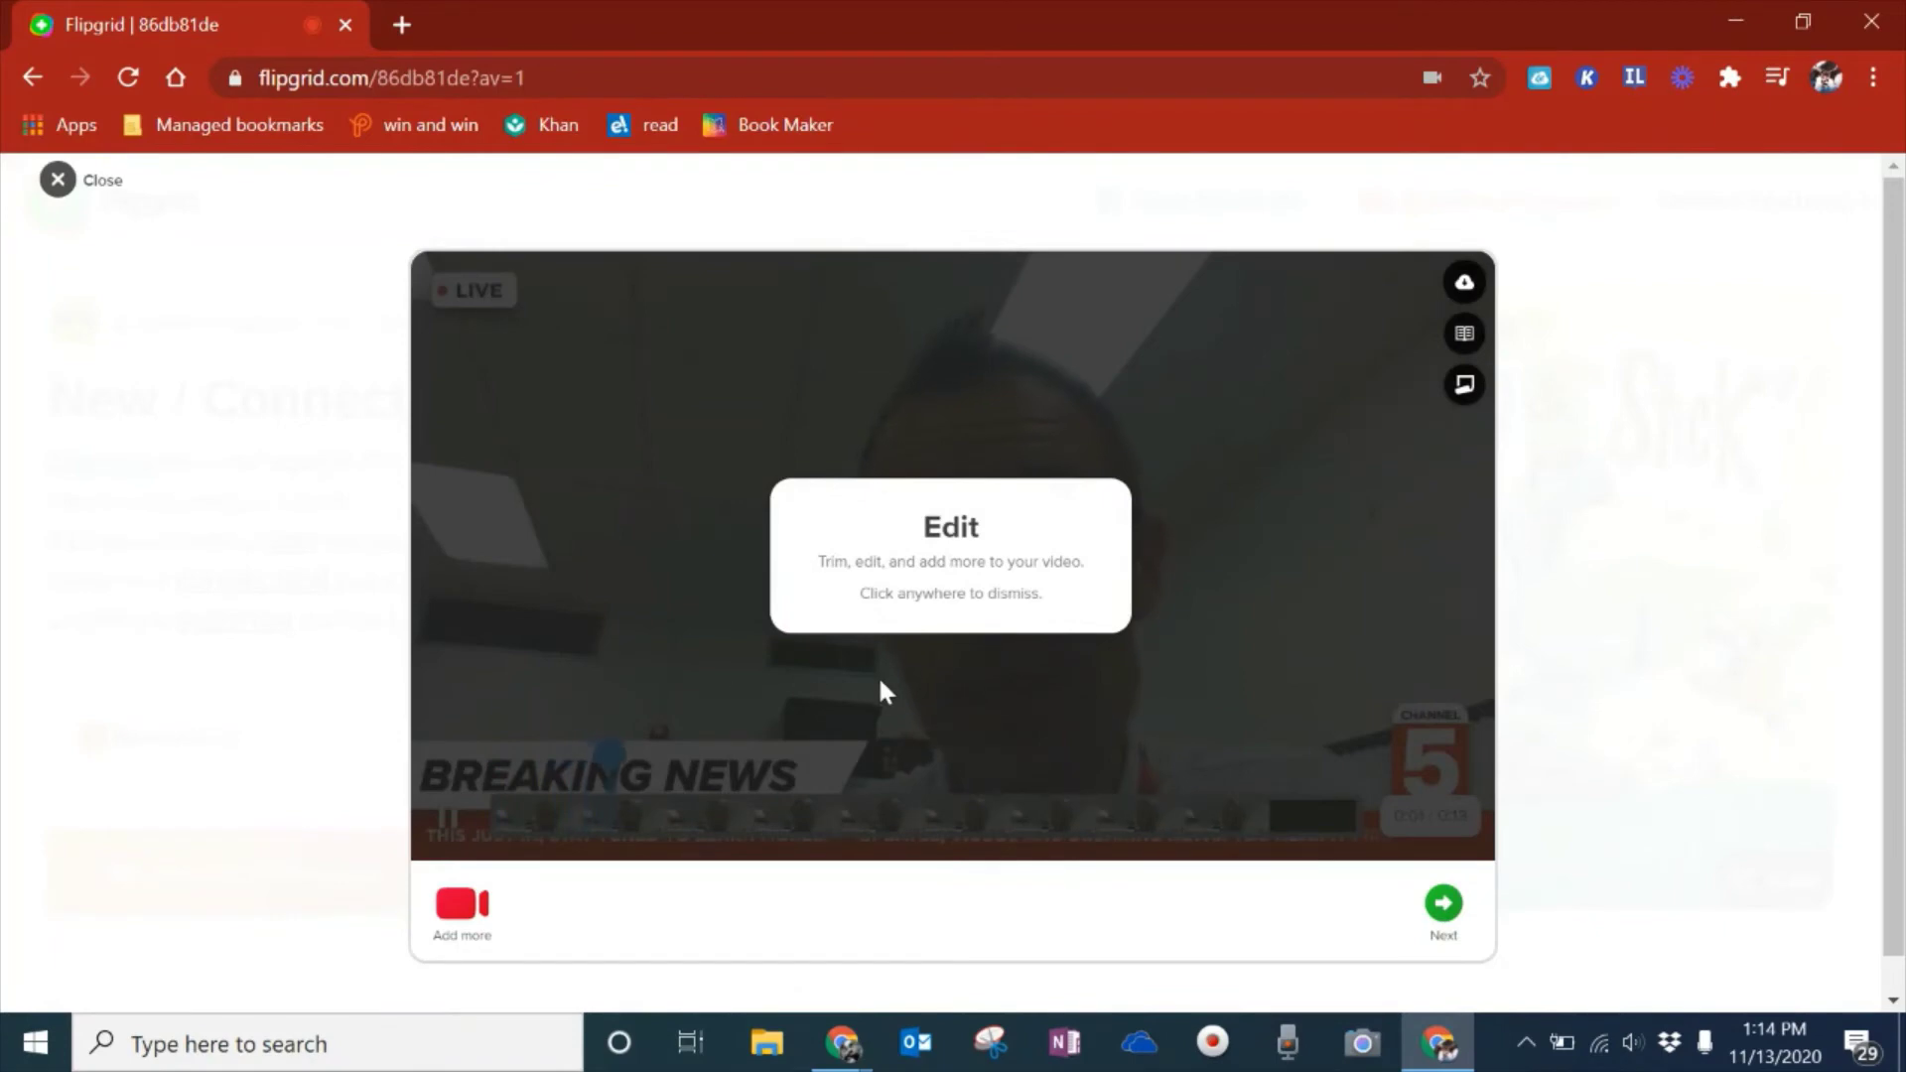
{"action": "left_click", "coordinate": [949, 548]}
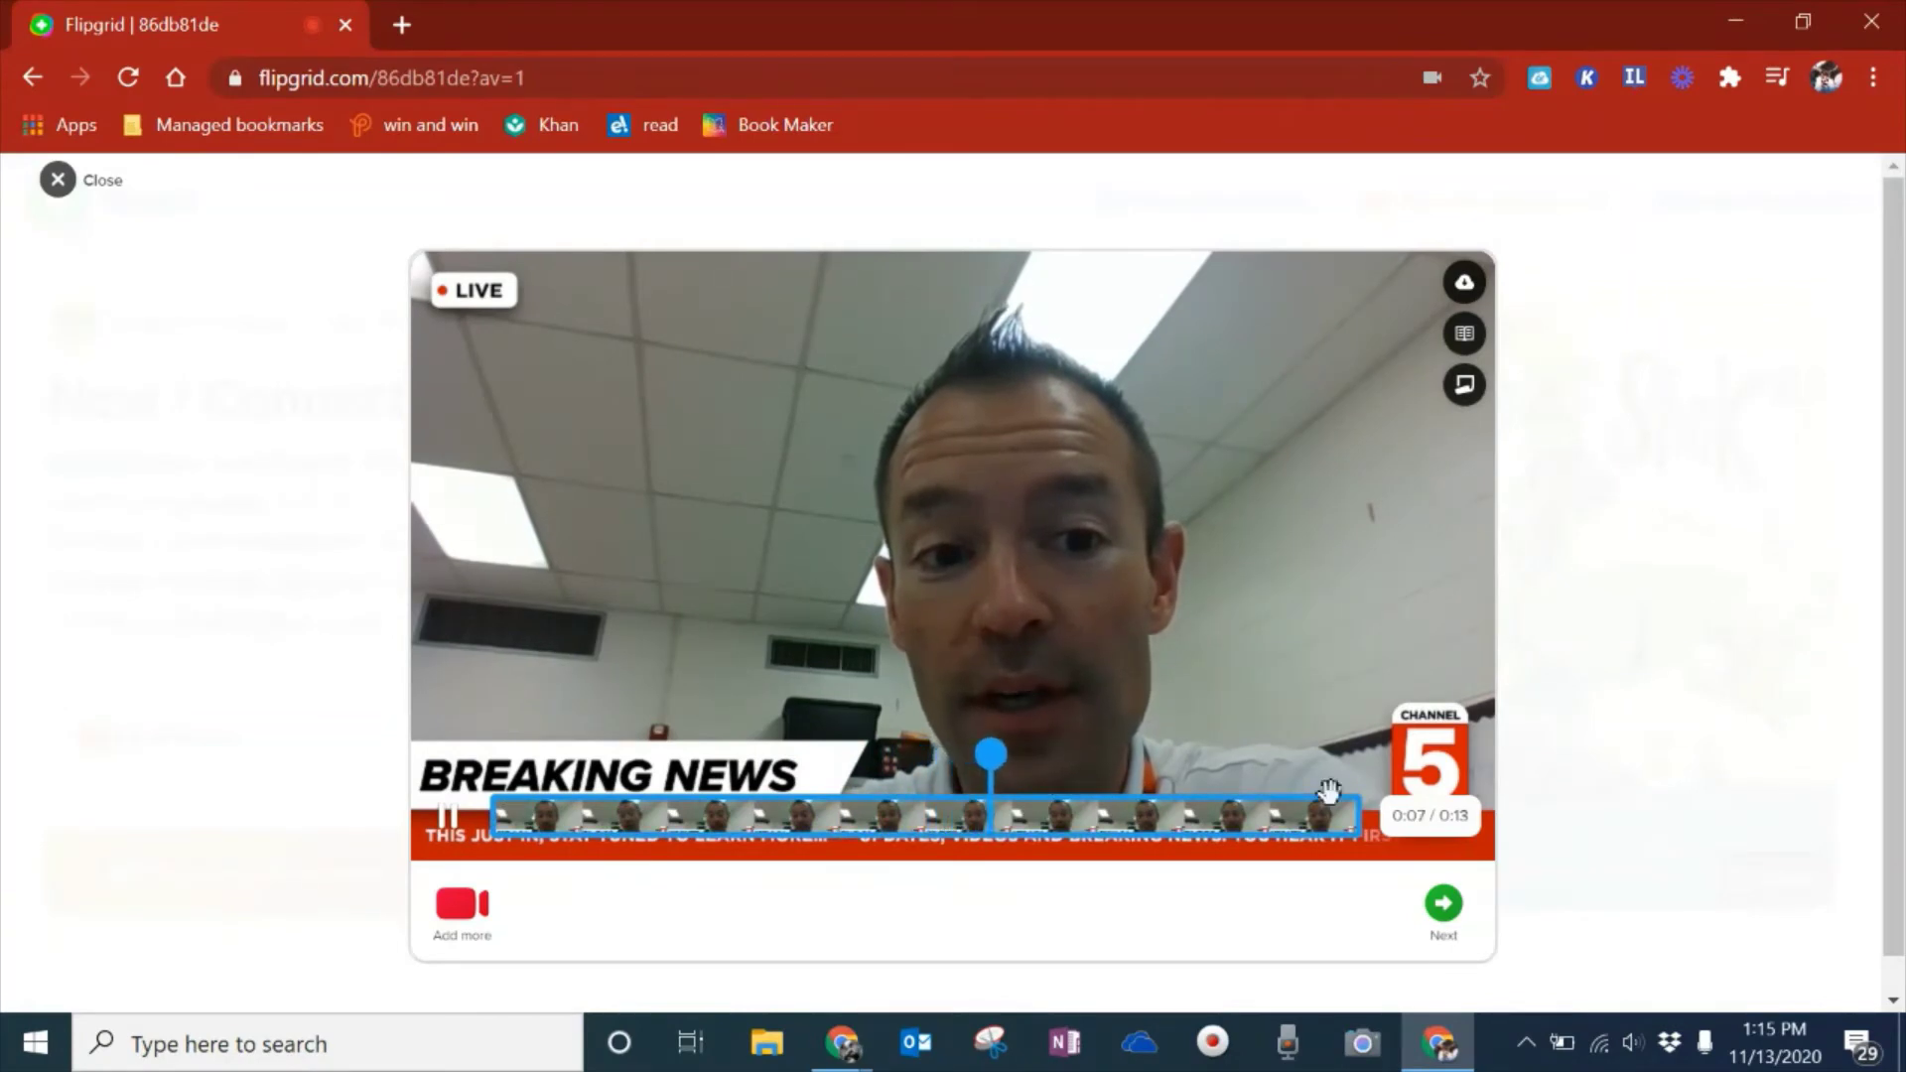
{"action": "left_click", "coordinate": [1445, 905]}
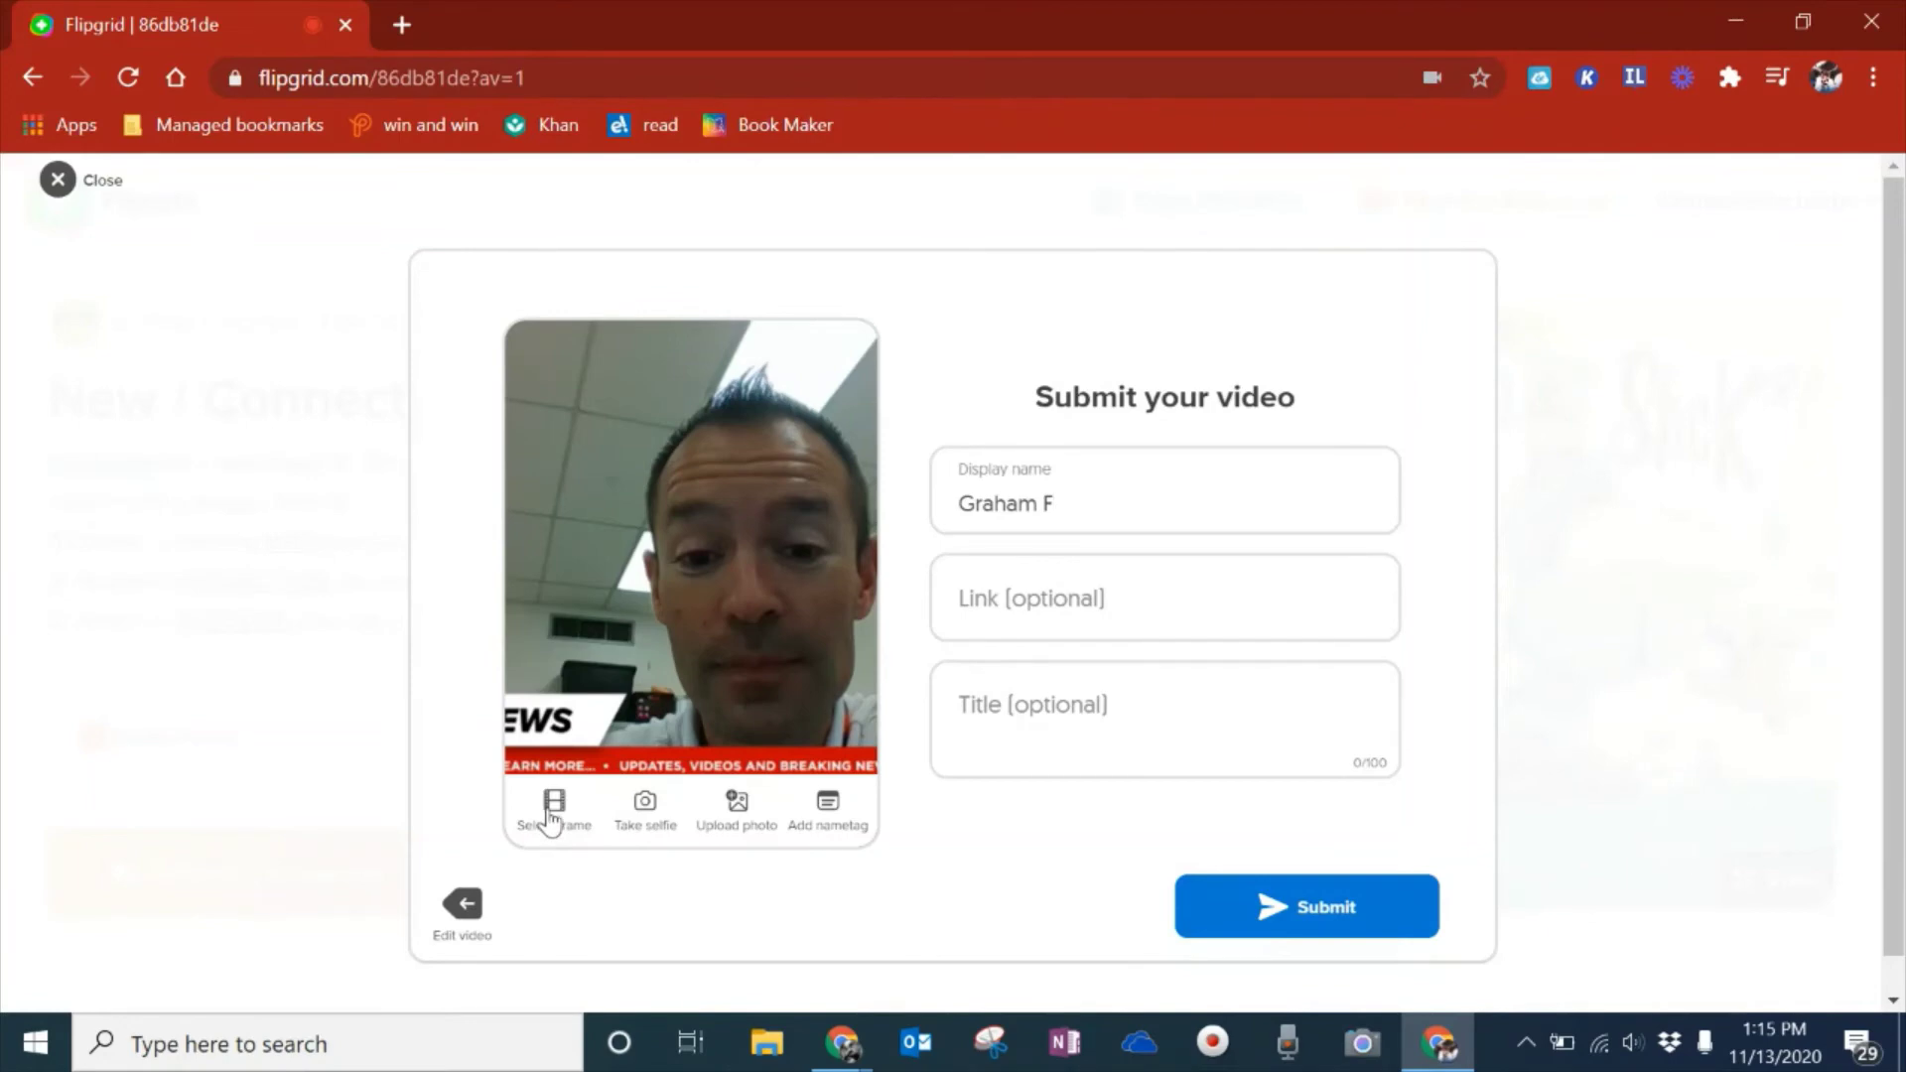
Take a new selfie as the cover photo and submit the video response.
{"action": "left_click", "coordinate": [643, 809]}
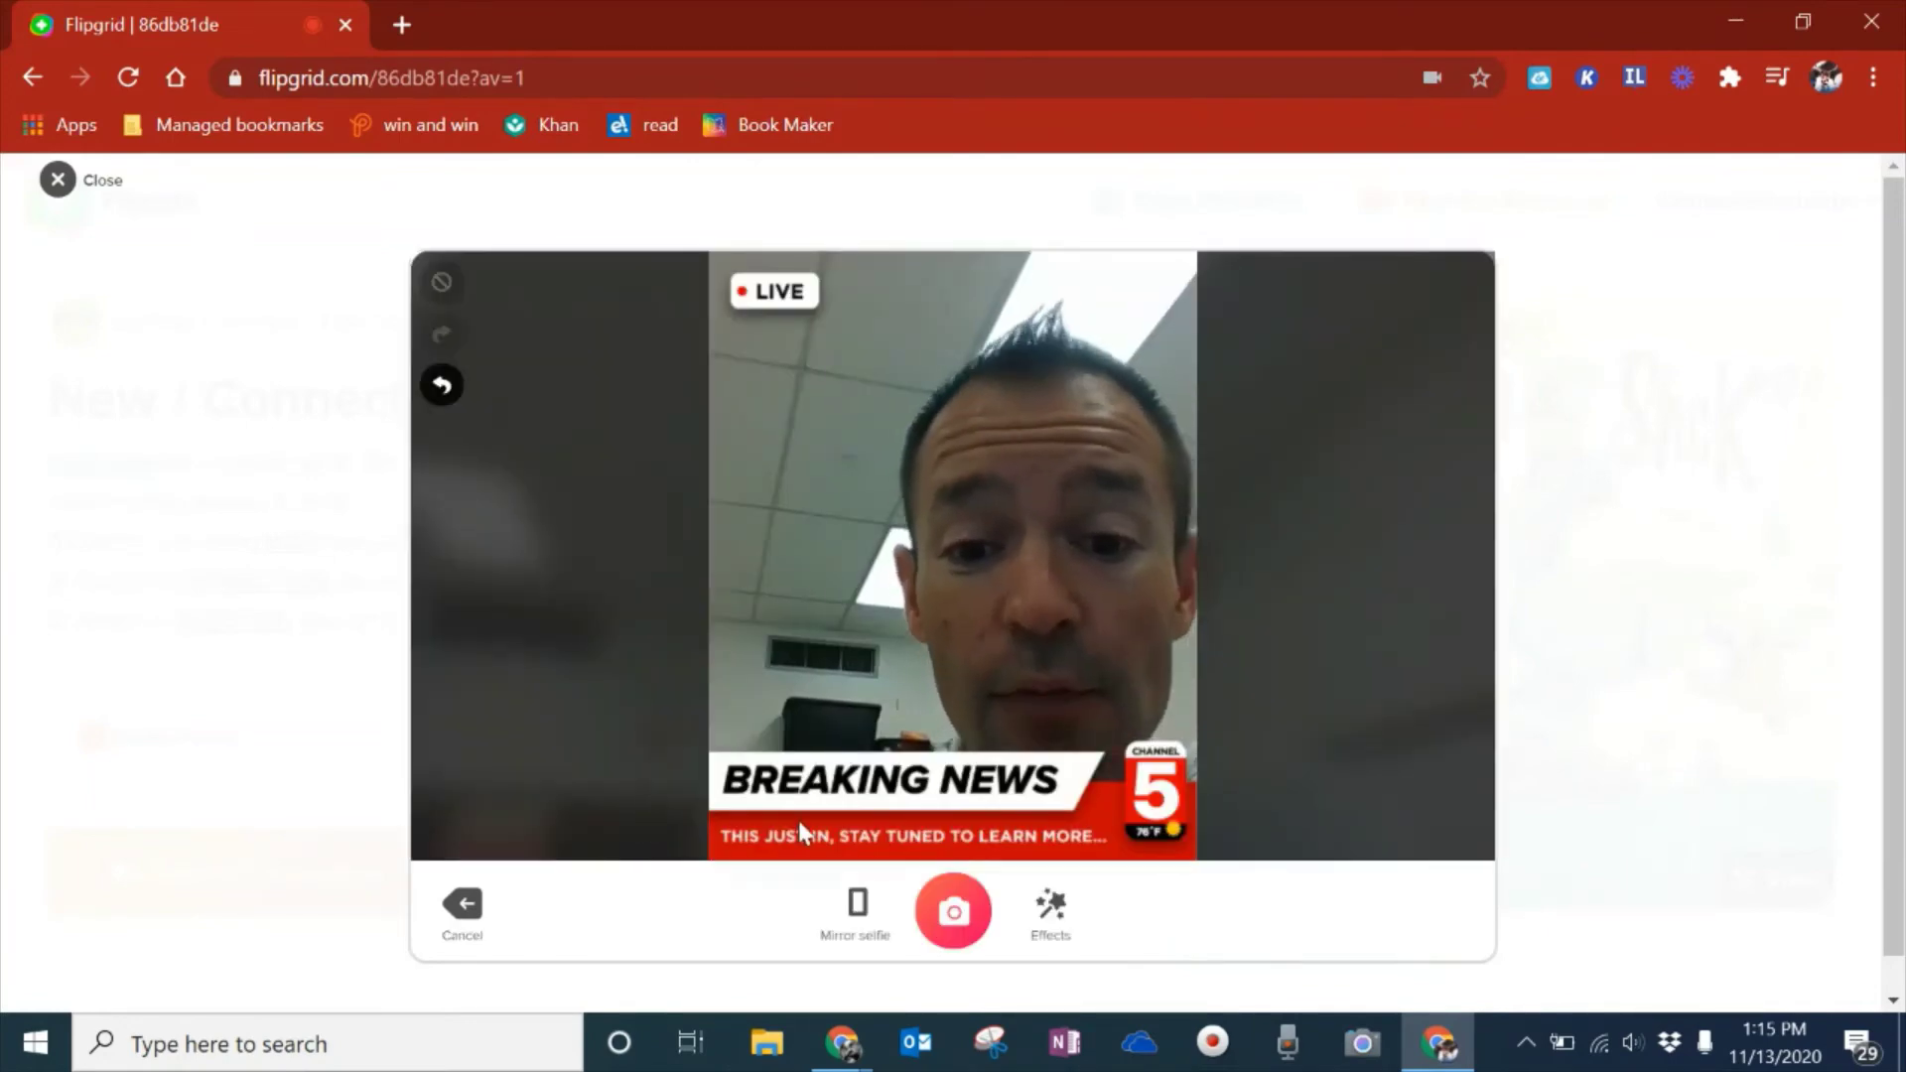
{"action": "left_click", "coordinate": [955, 910]}
{"action": "left_click", "coordinate": [1444, 908]}
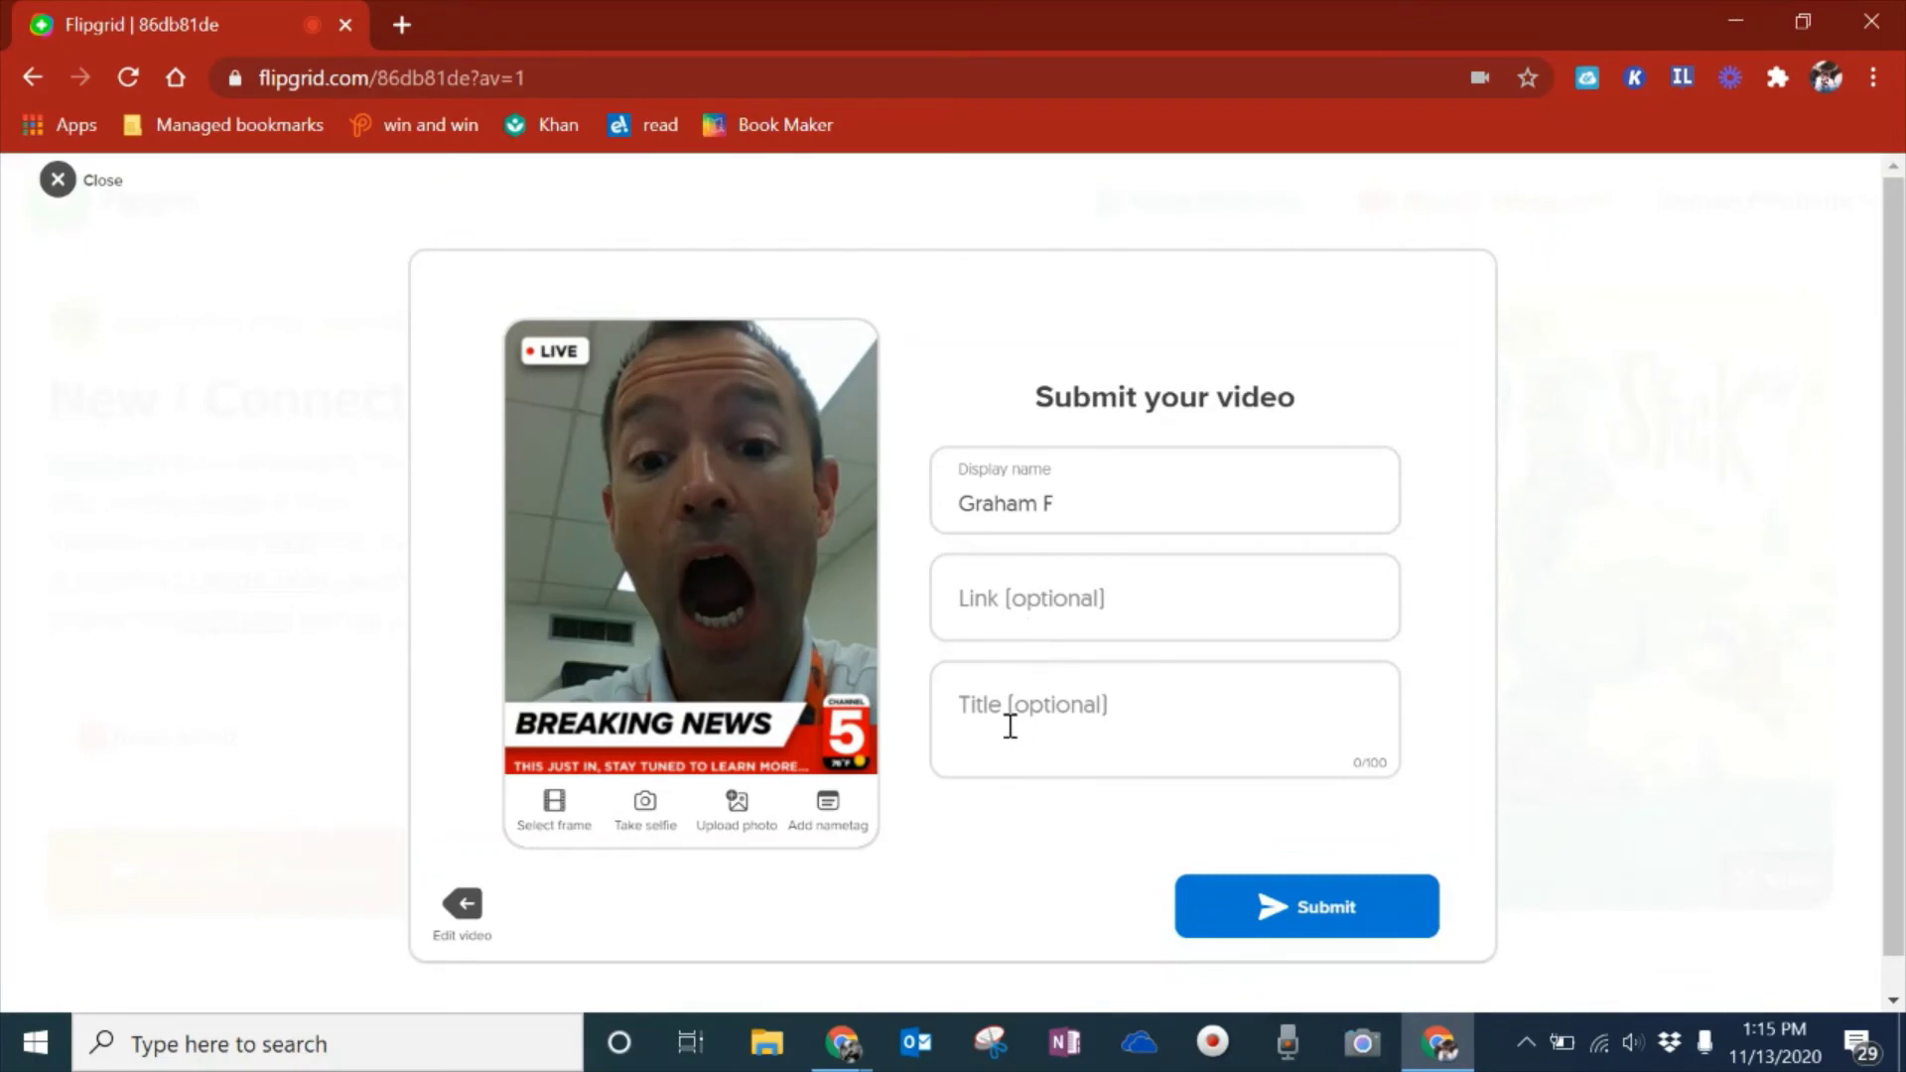
{"action": "left_click", "coordinate": [1291, 915]}
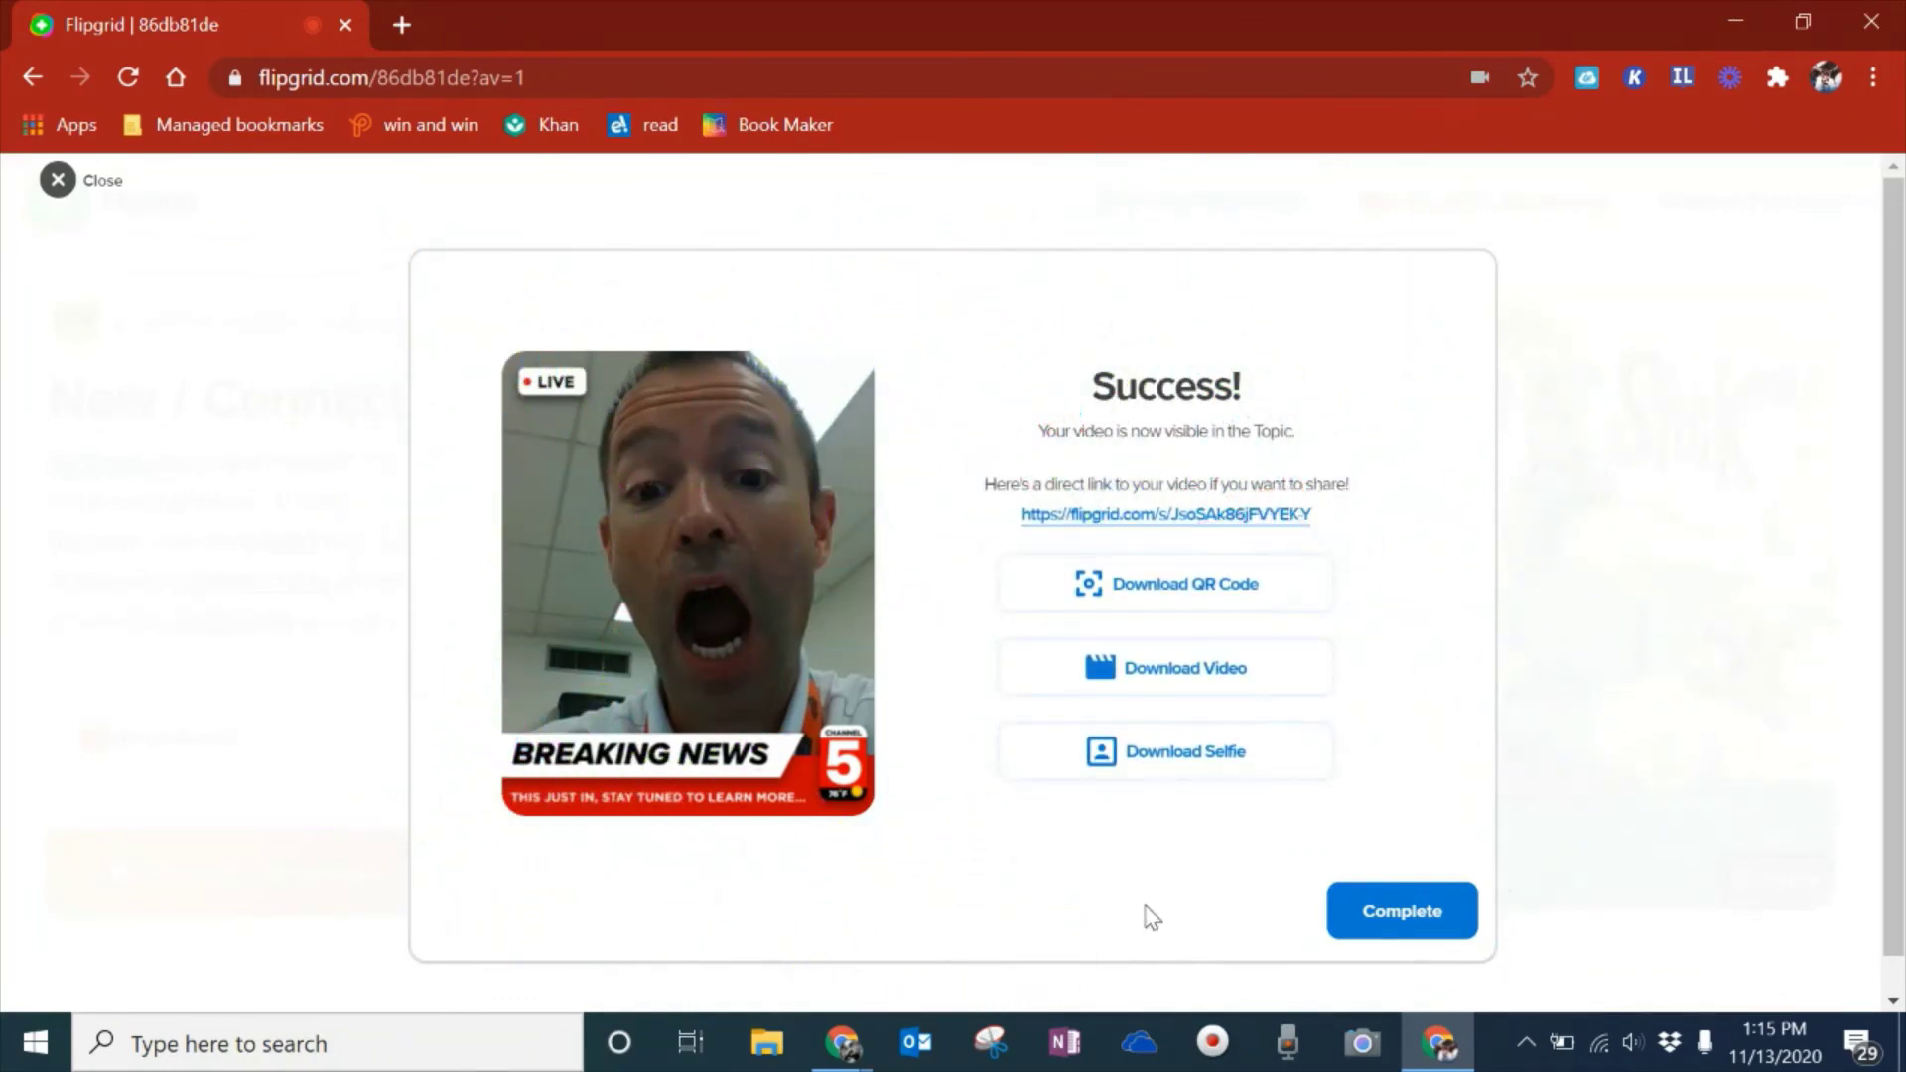
Dismiss the success message and open the new Breaking News response down to its Comments section.
{"action": "left_click", "coordinate": [1392, 918]}
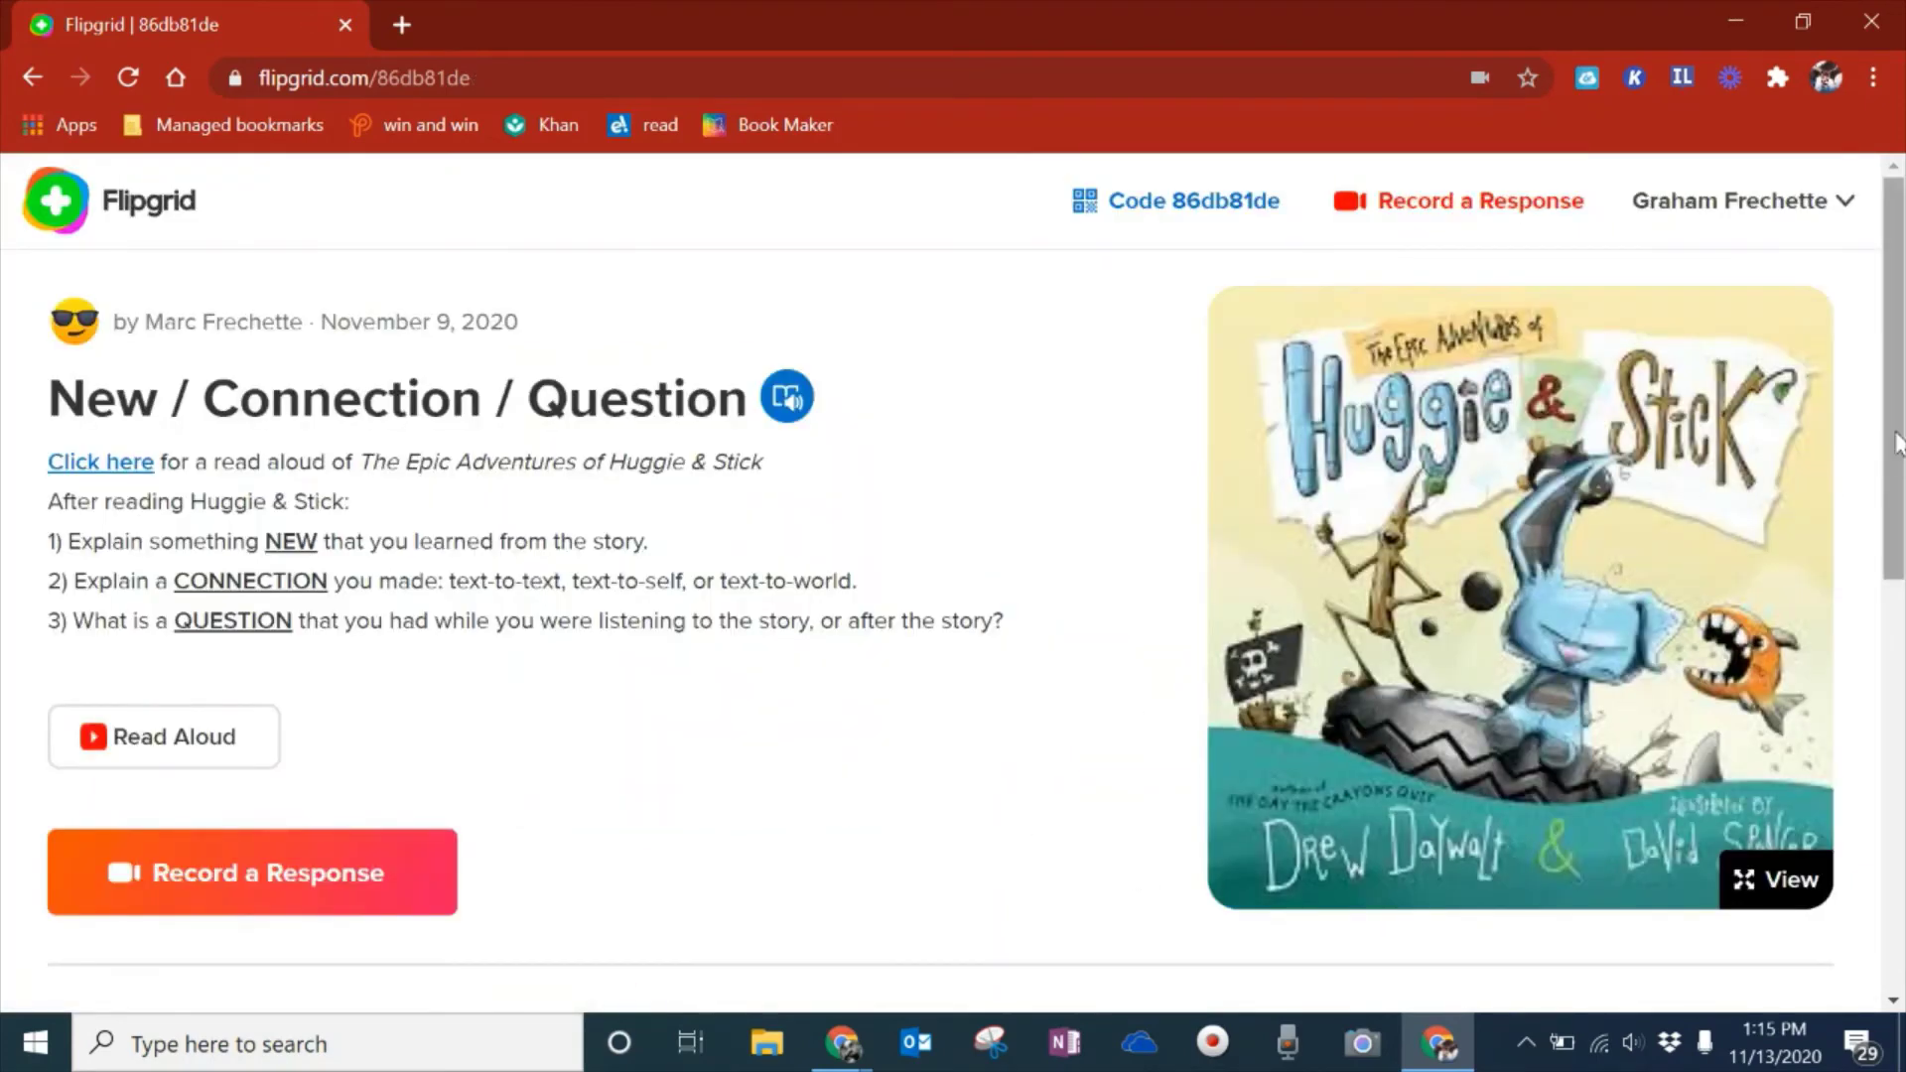
{"action": "left_click_drag", "start_coordinate": [1891, 453], "coordinate": [1890, 770]}
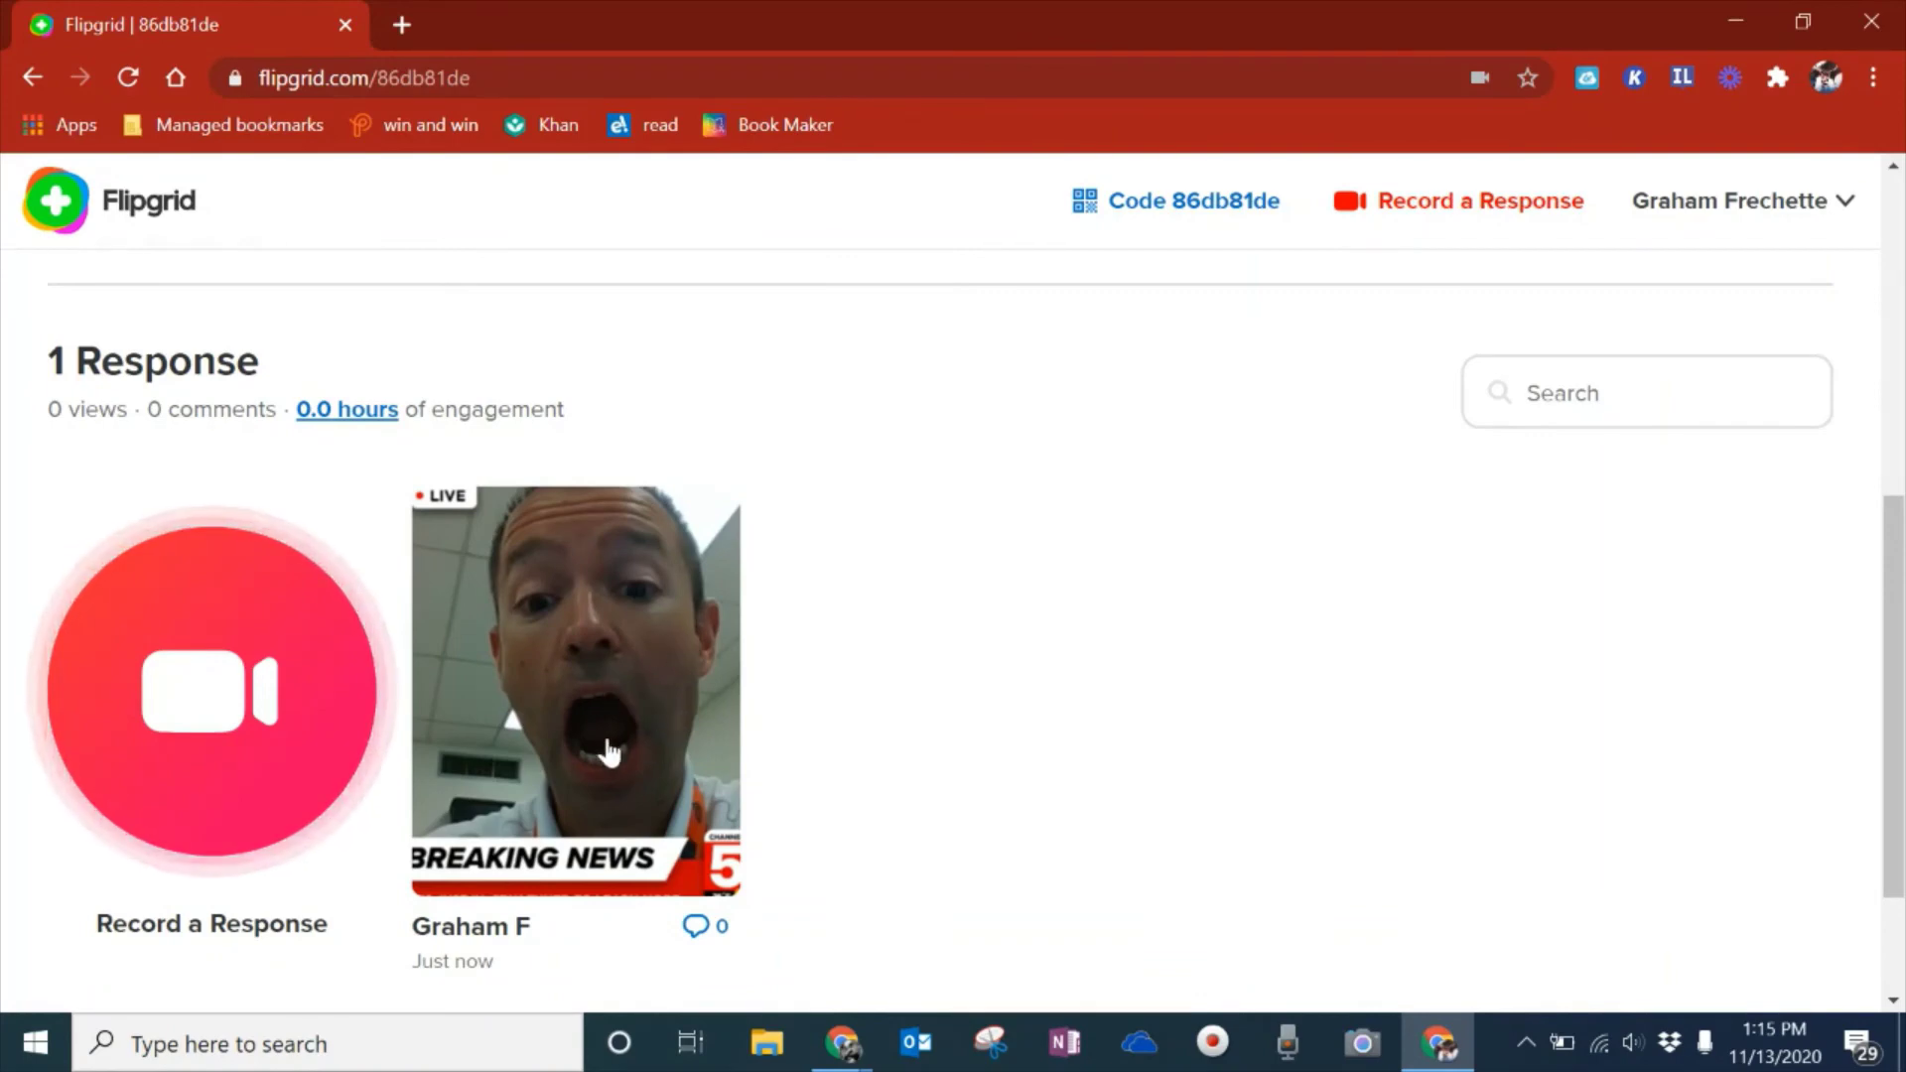
{"action": "left_click", "coordinate": [601, 688]}
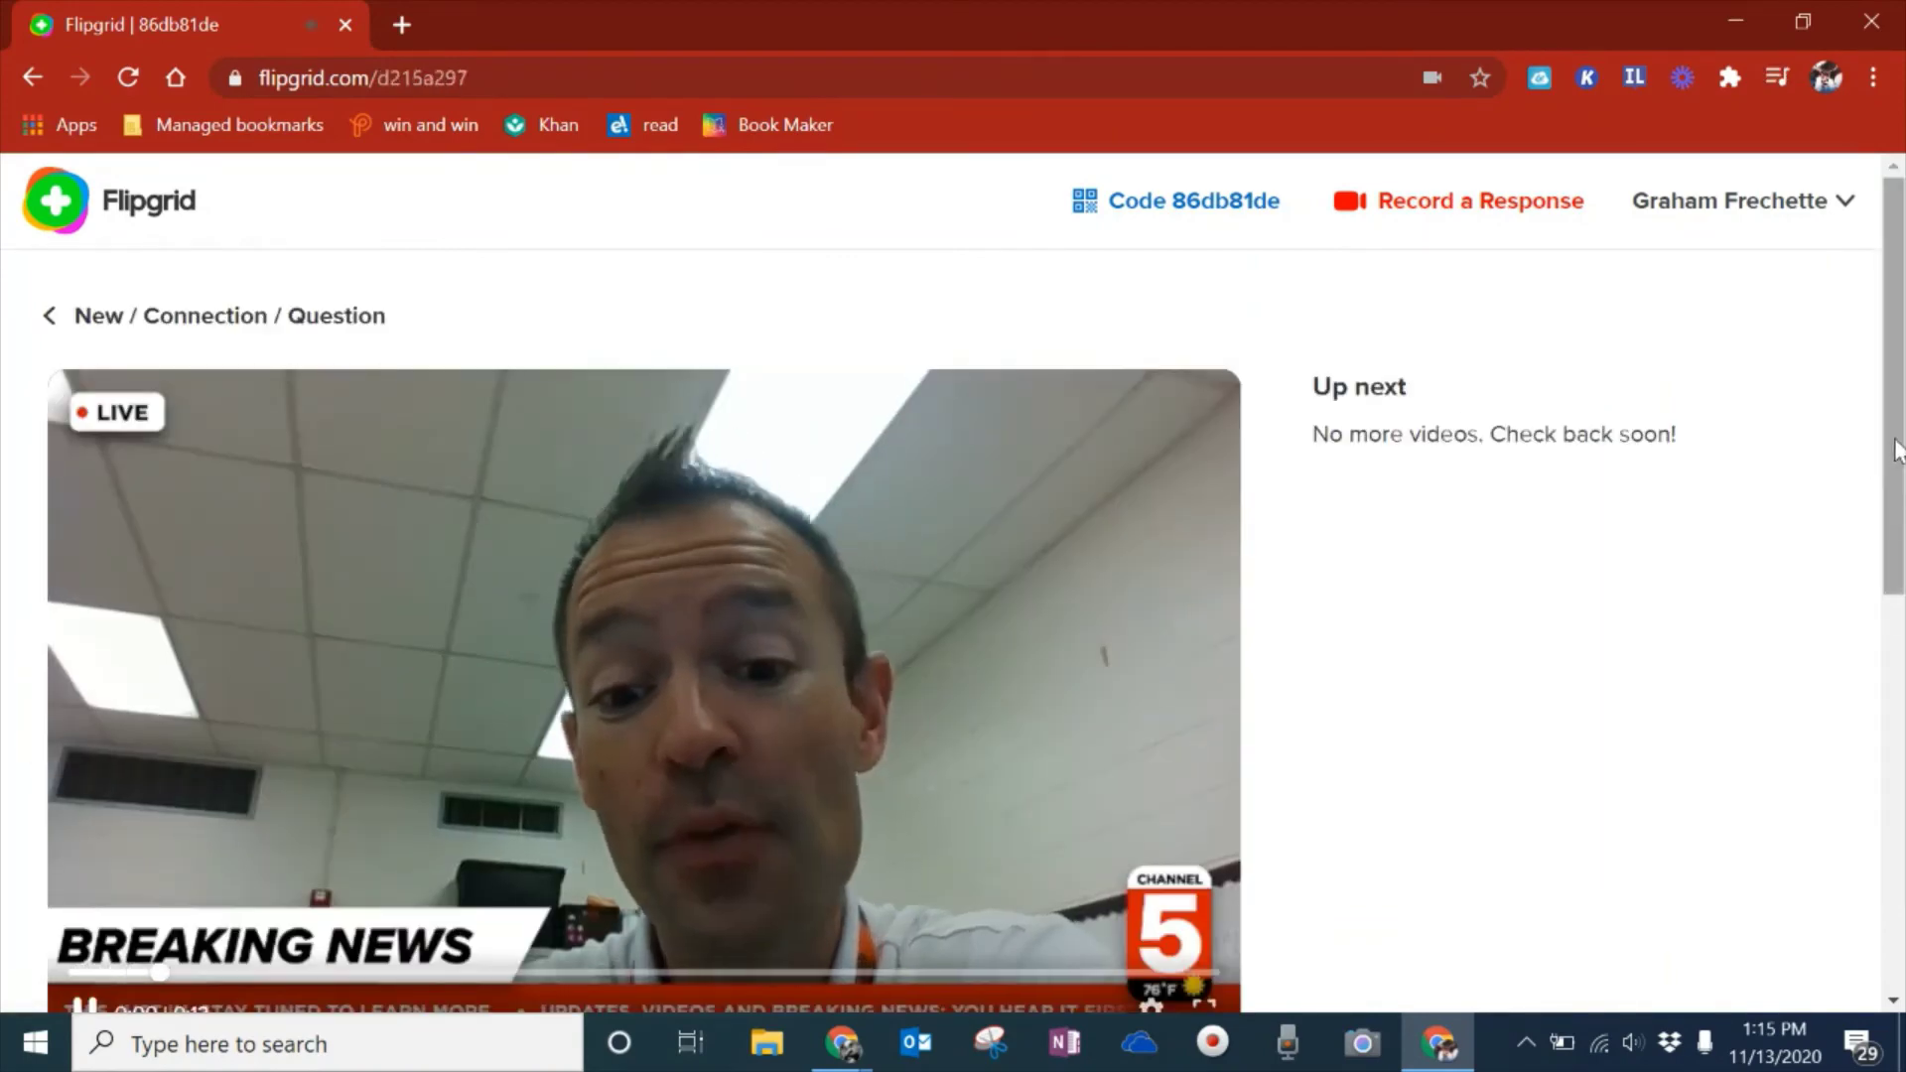
{"action": "left_click_drag", "start_coordinate": [1893, 438], "coordinate": [1891, 699]}
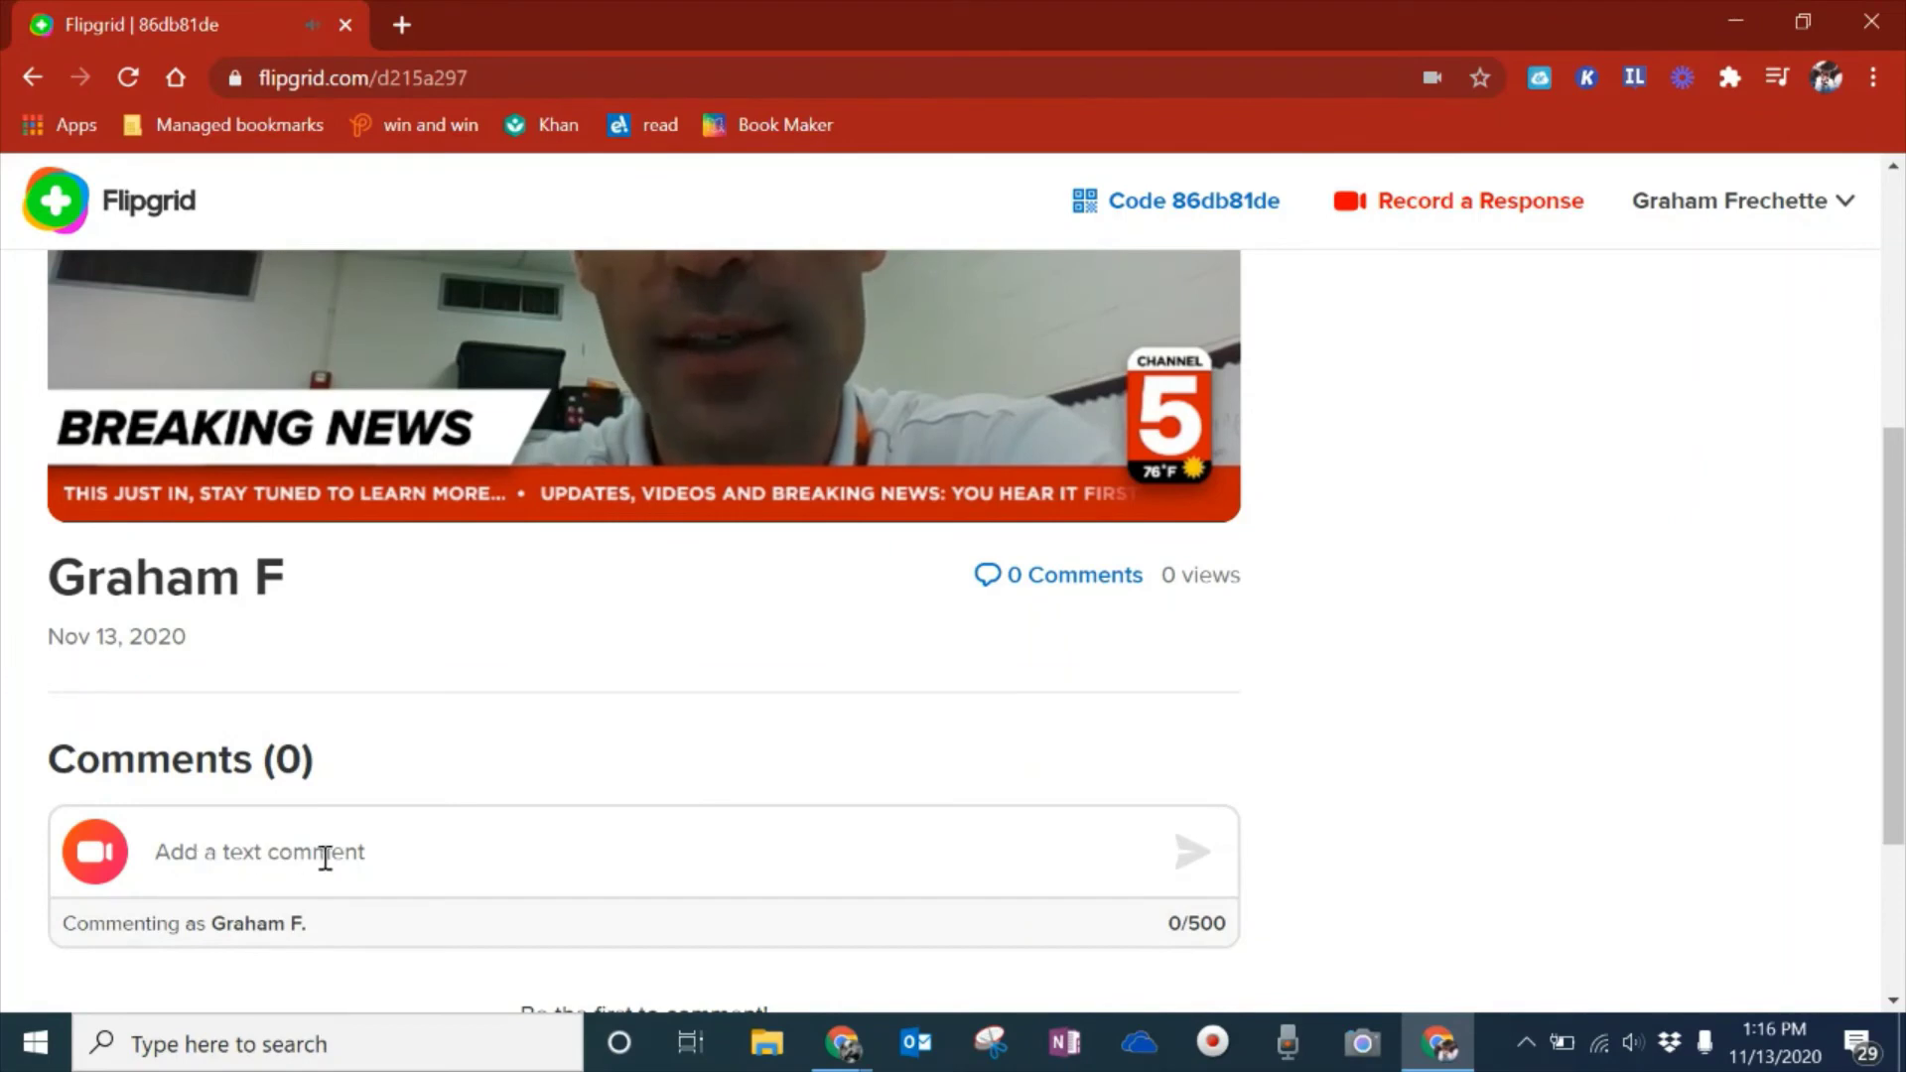
Record a short webcam video comment on the response and confirm its cover photo to upload it.
{"action": "left_click", "coordinate": [96, 852]}
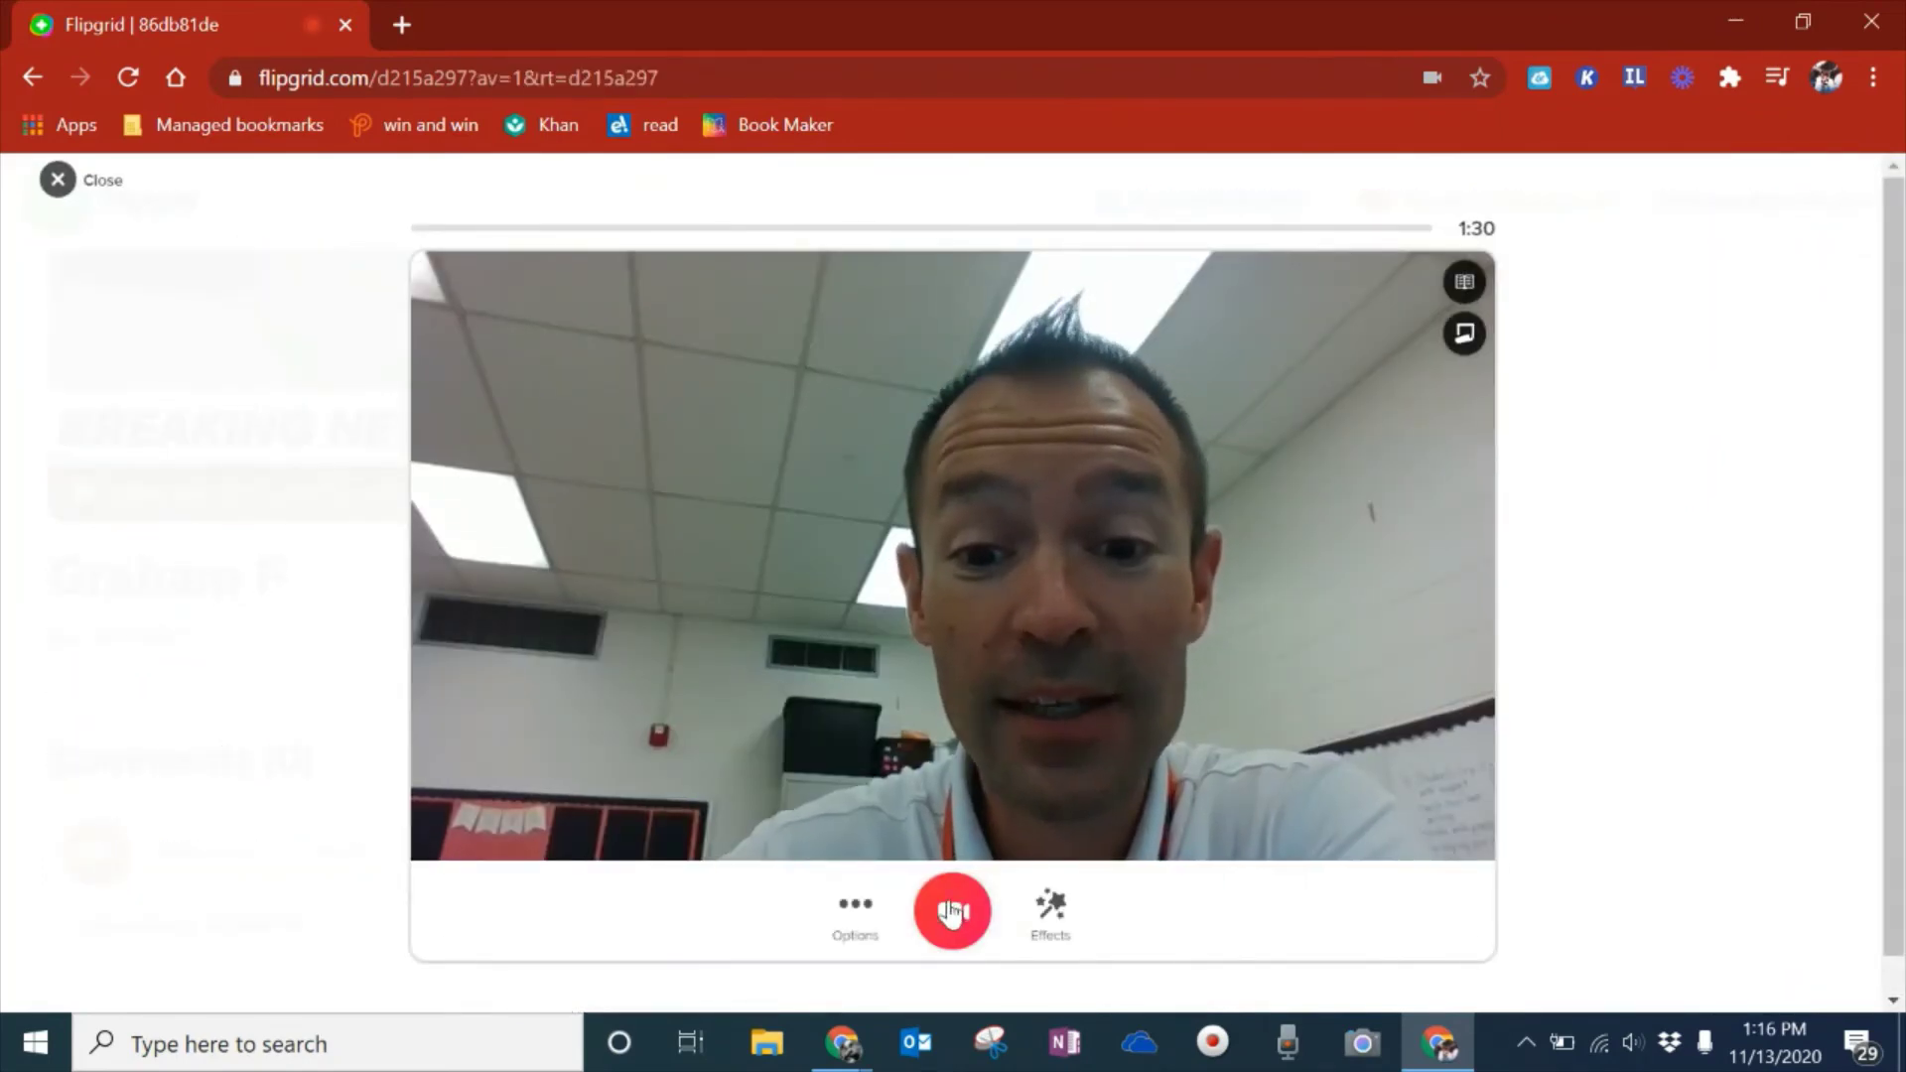
{"action": "left_click", "coordinate": [951, 911]}
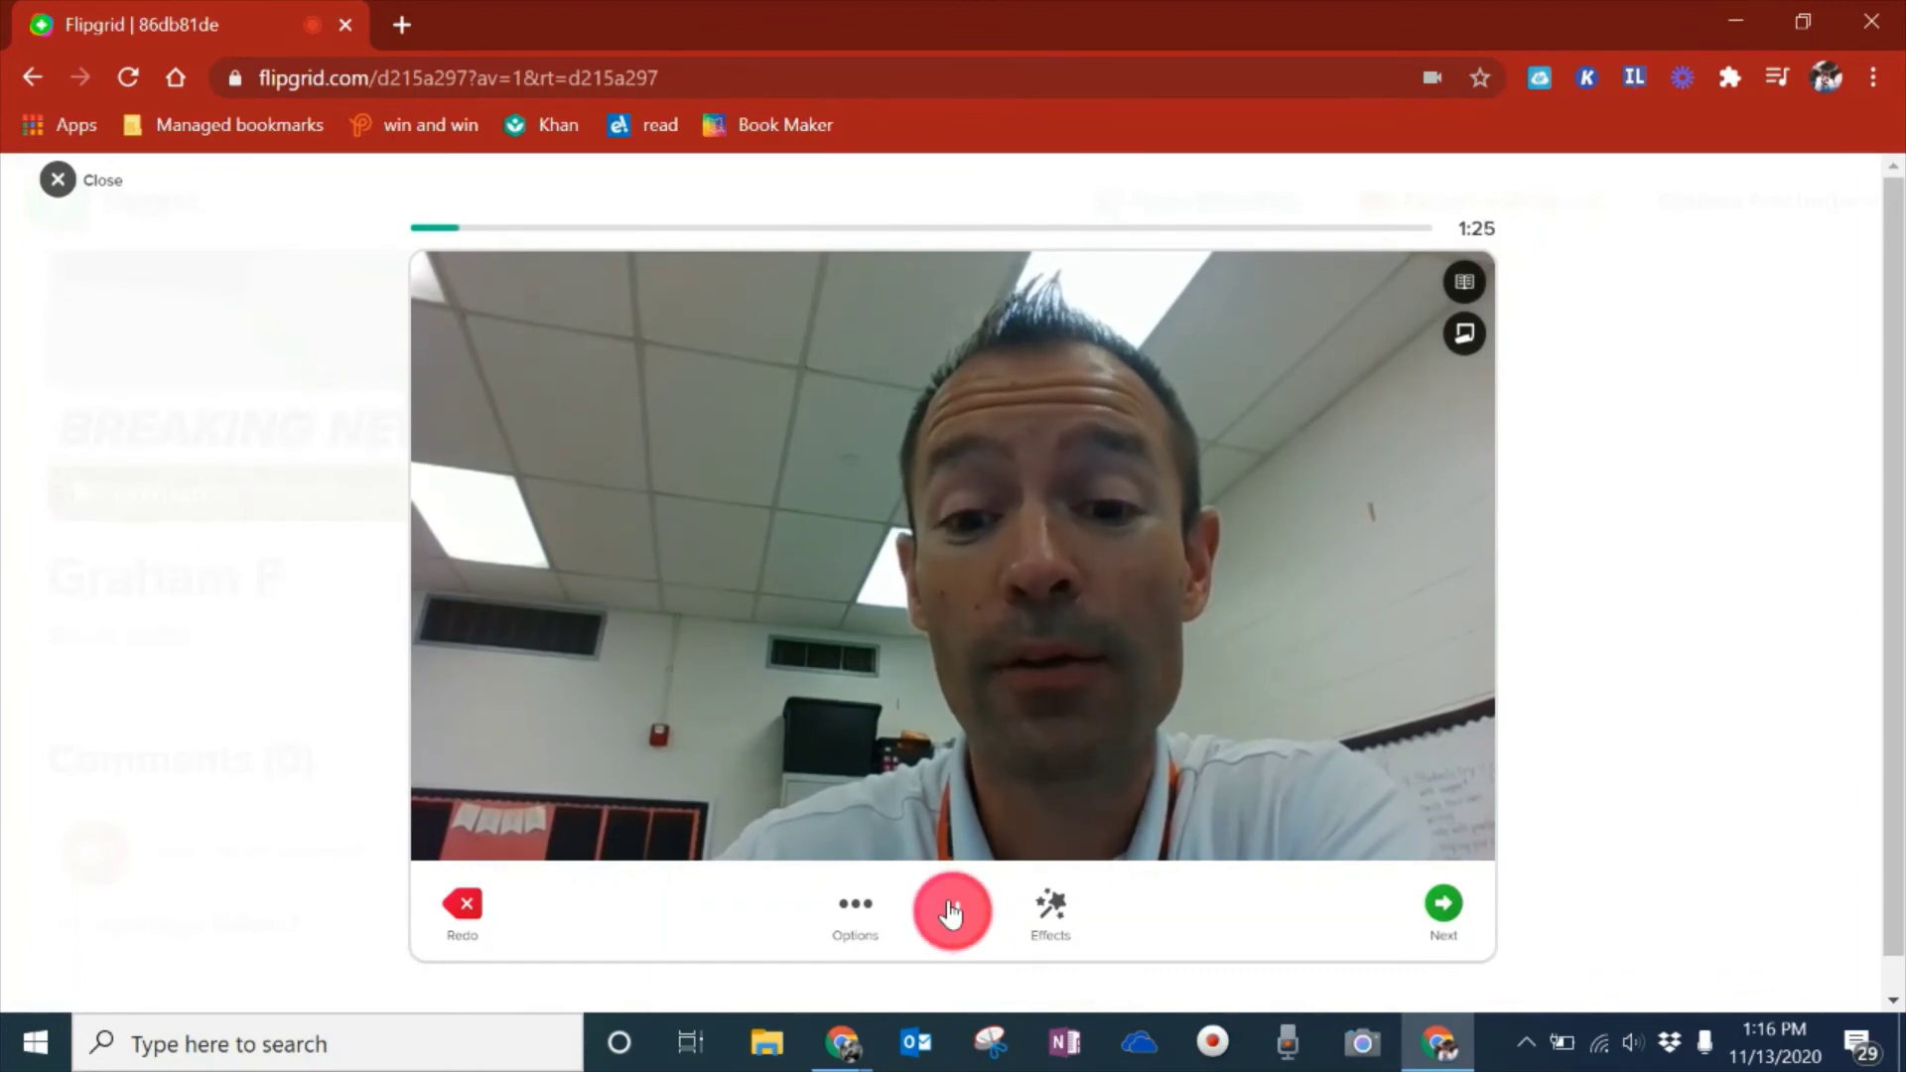
{"action": "left_click", "coordinate": [961, 906]}
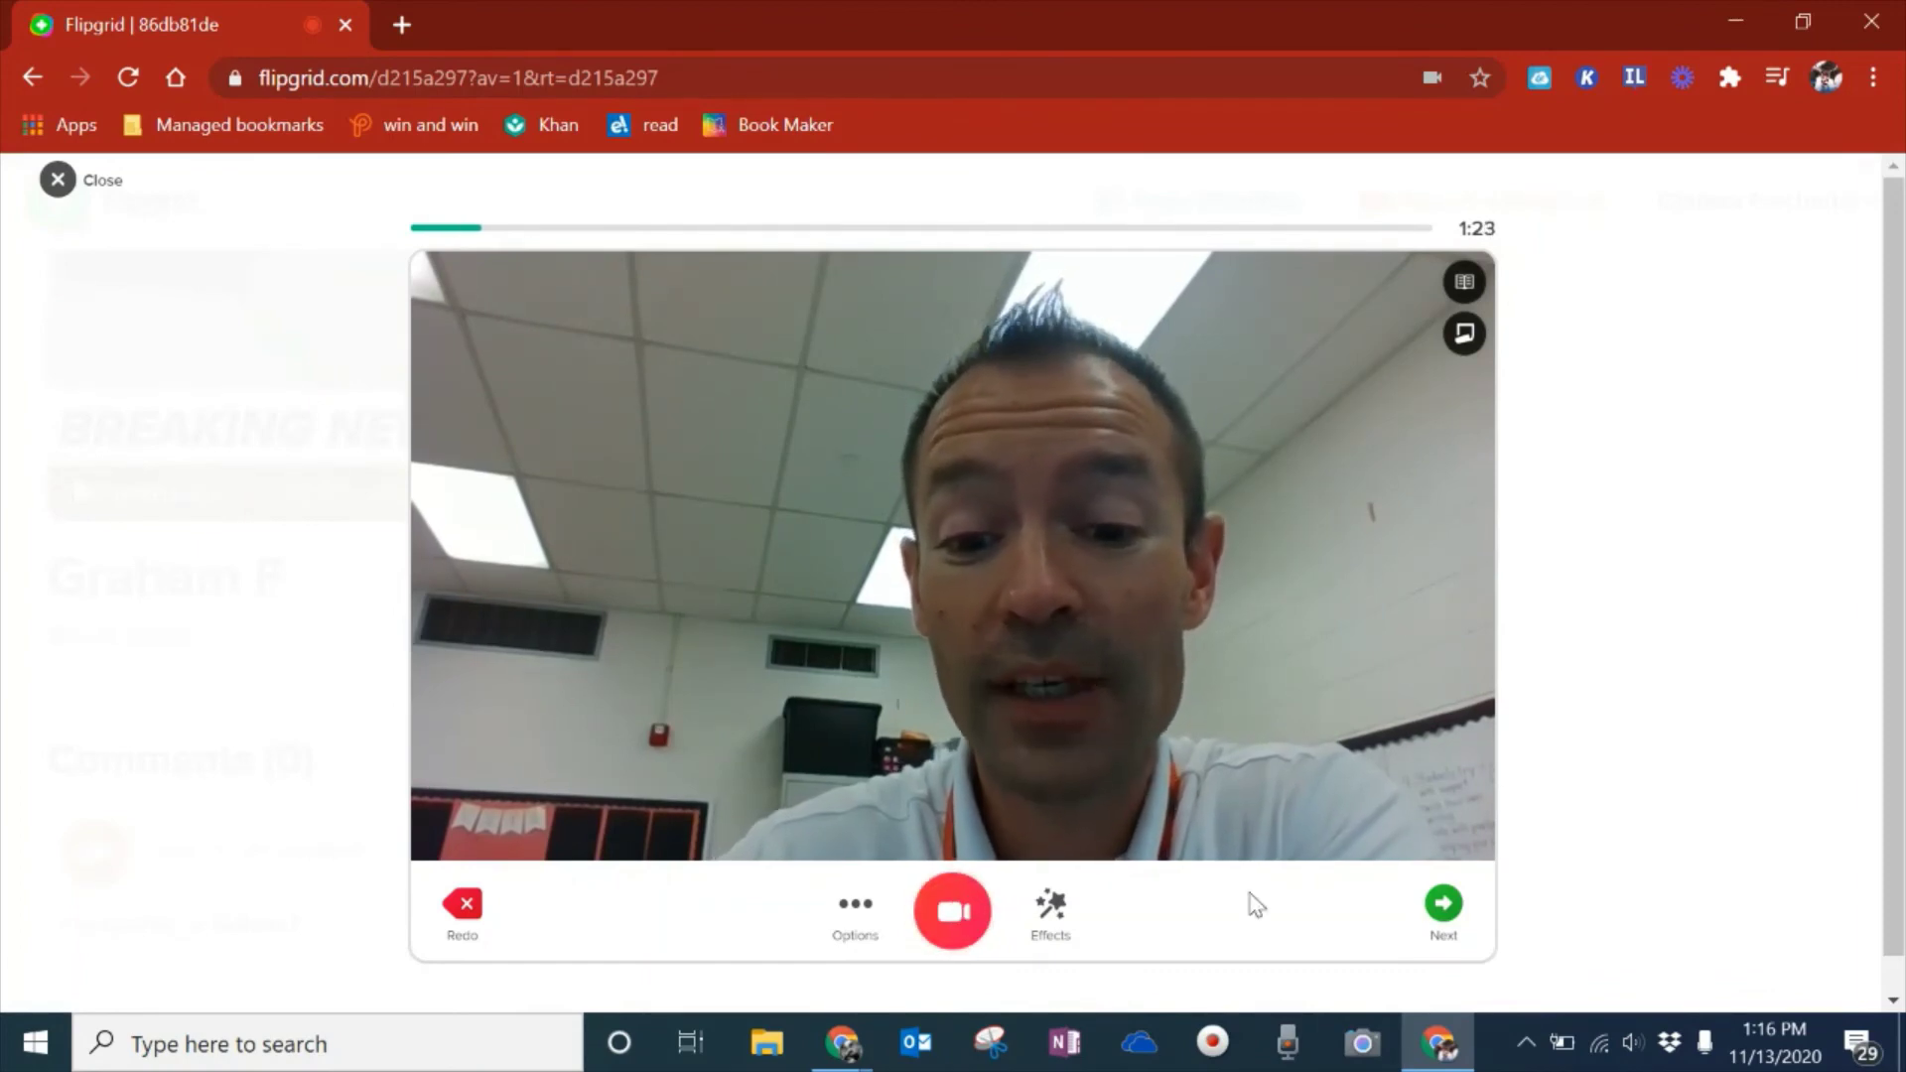
{"action": "left_click", "coordinate": [1445, 904]}
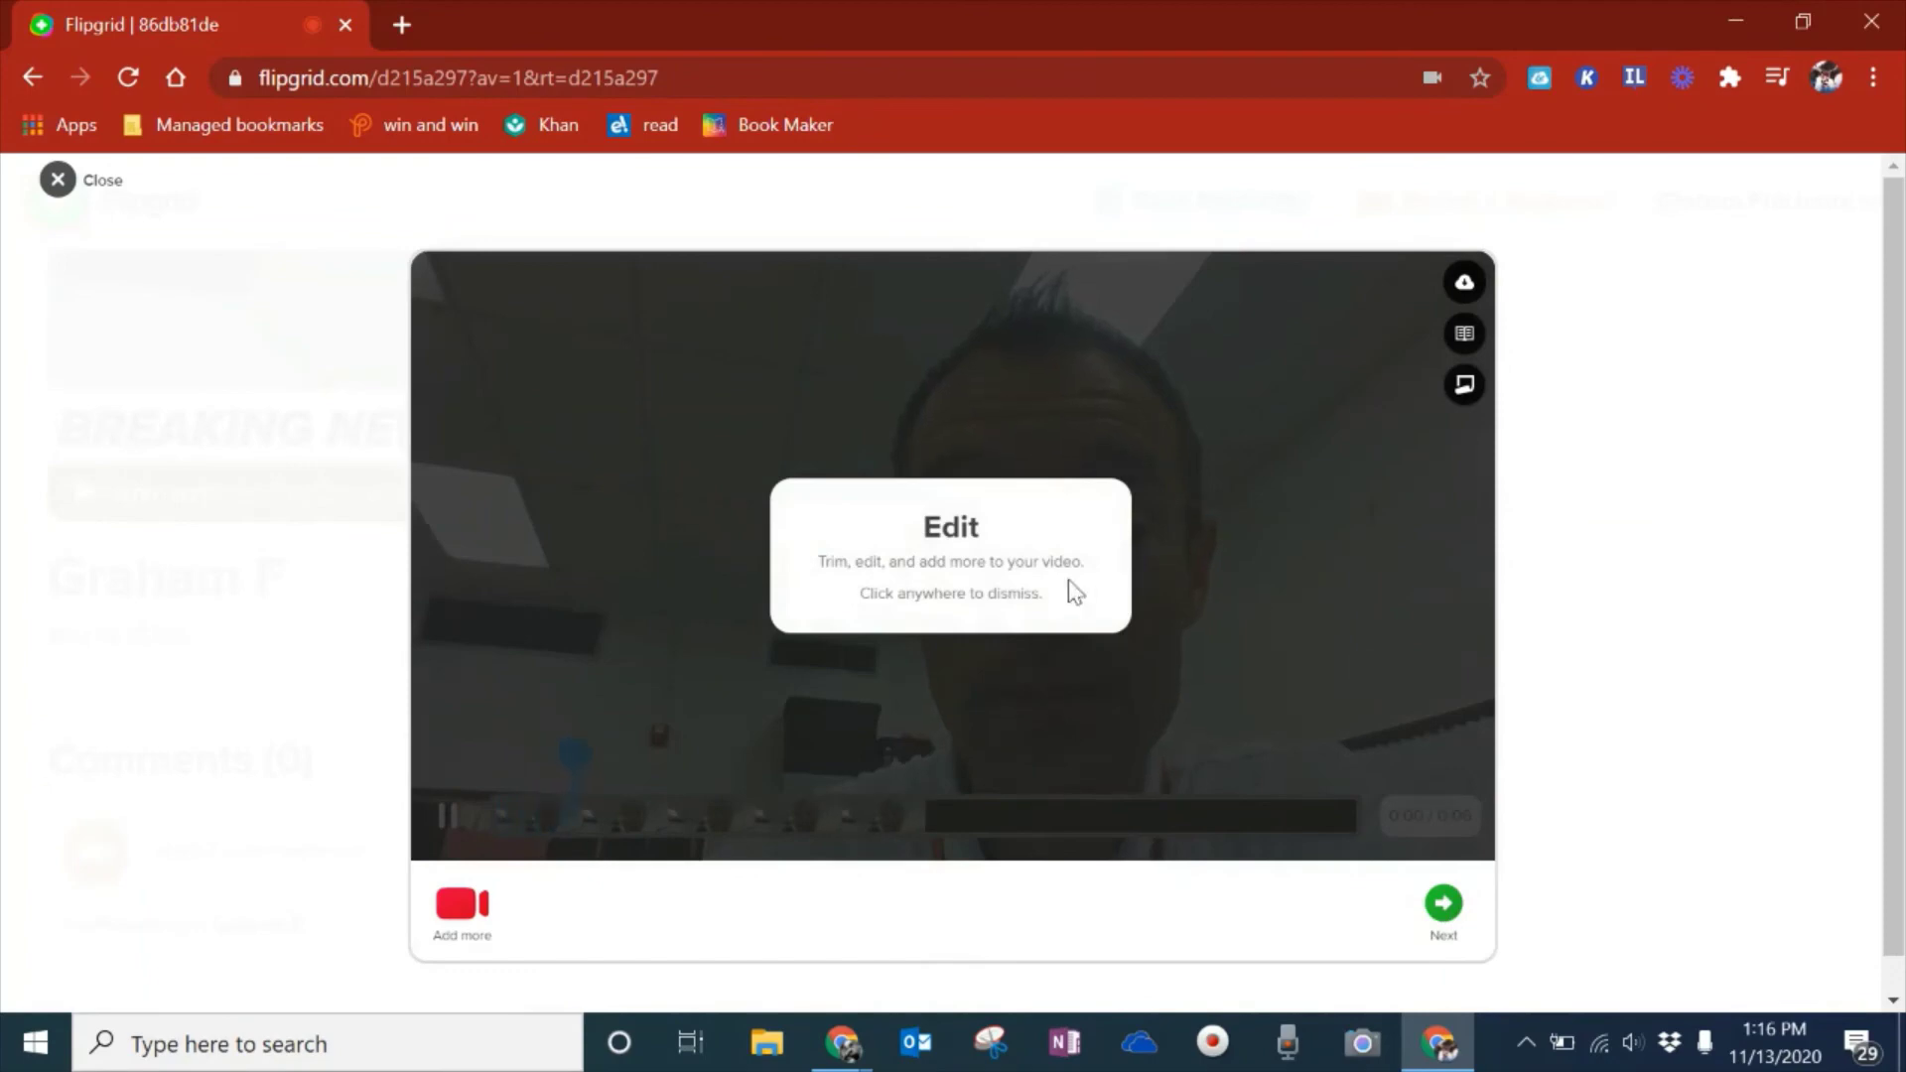
{"action": "left_click", "coordinate": [1443, 903]}
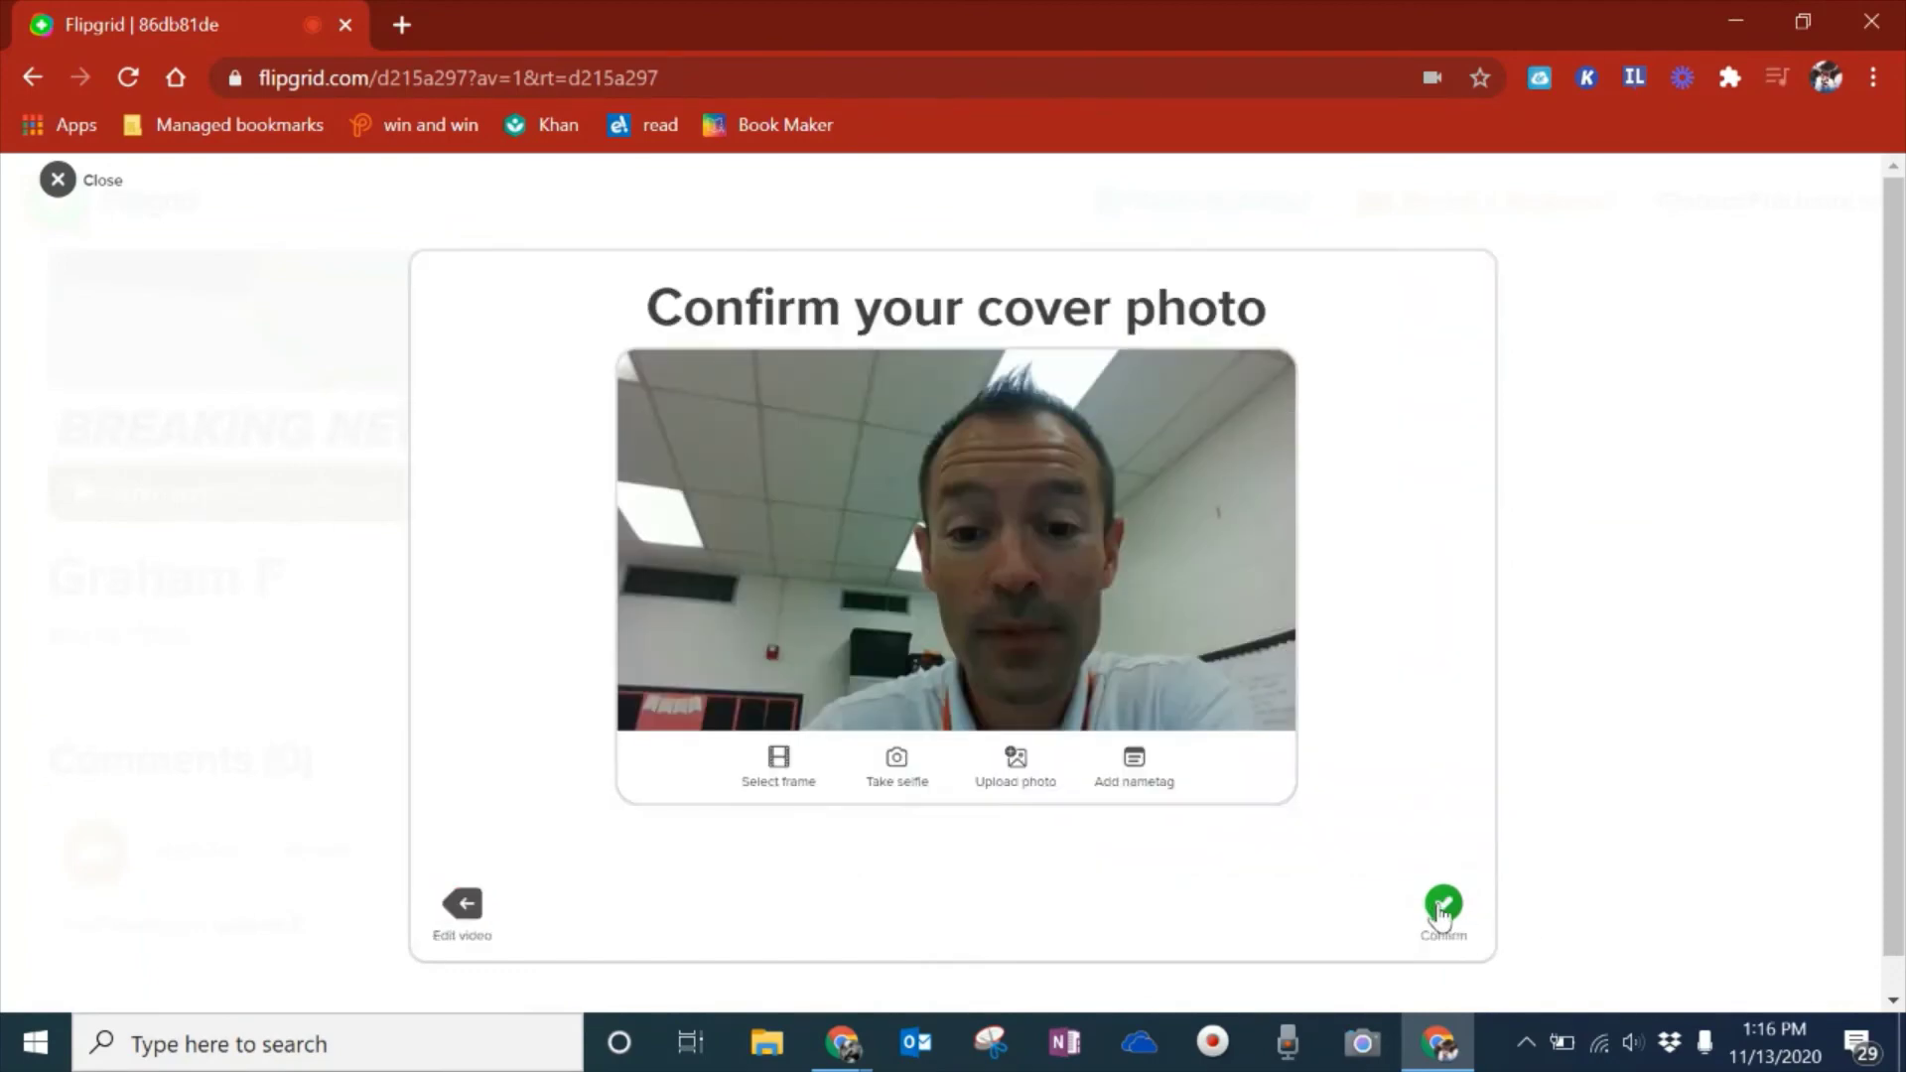
{"action": "left_click", "coordinate": [1443, 906]}
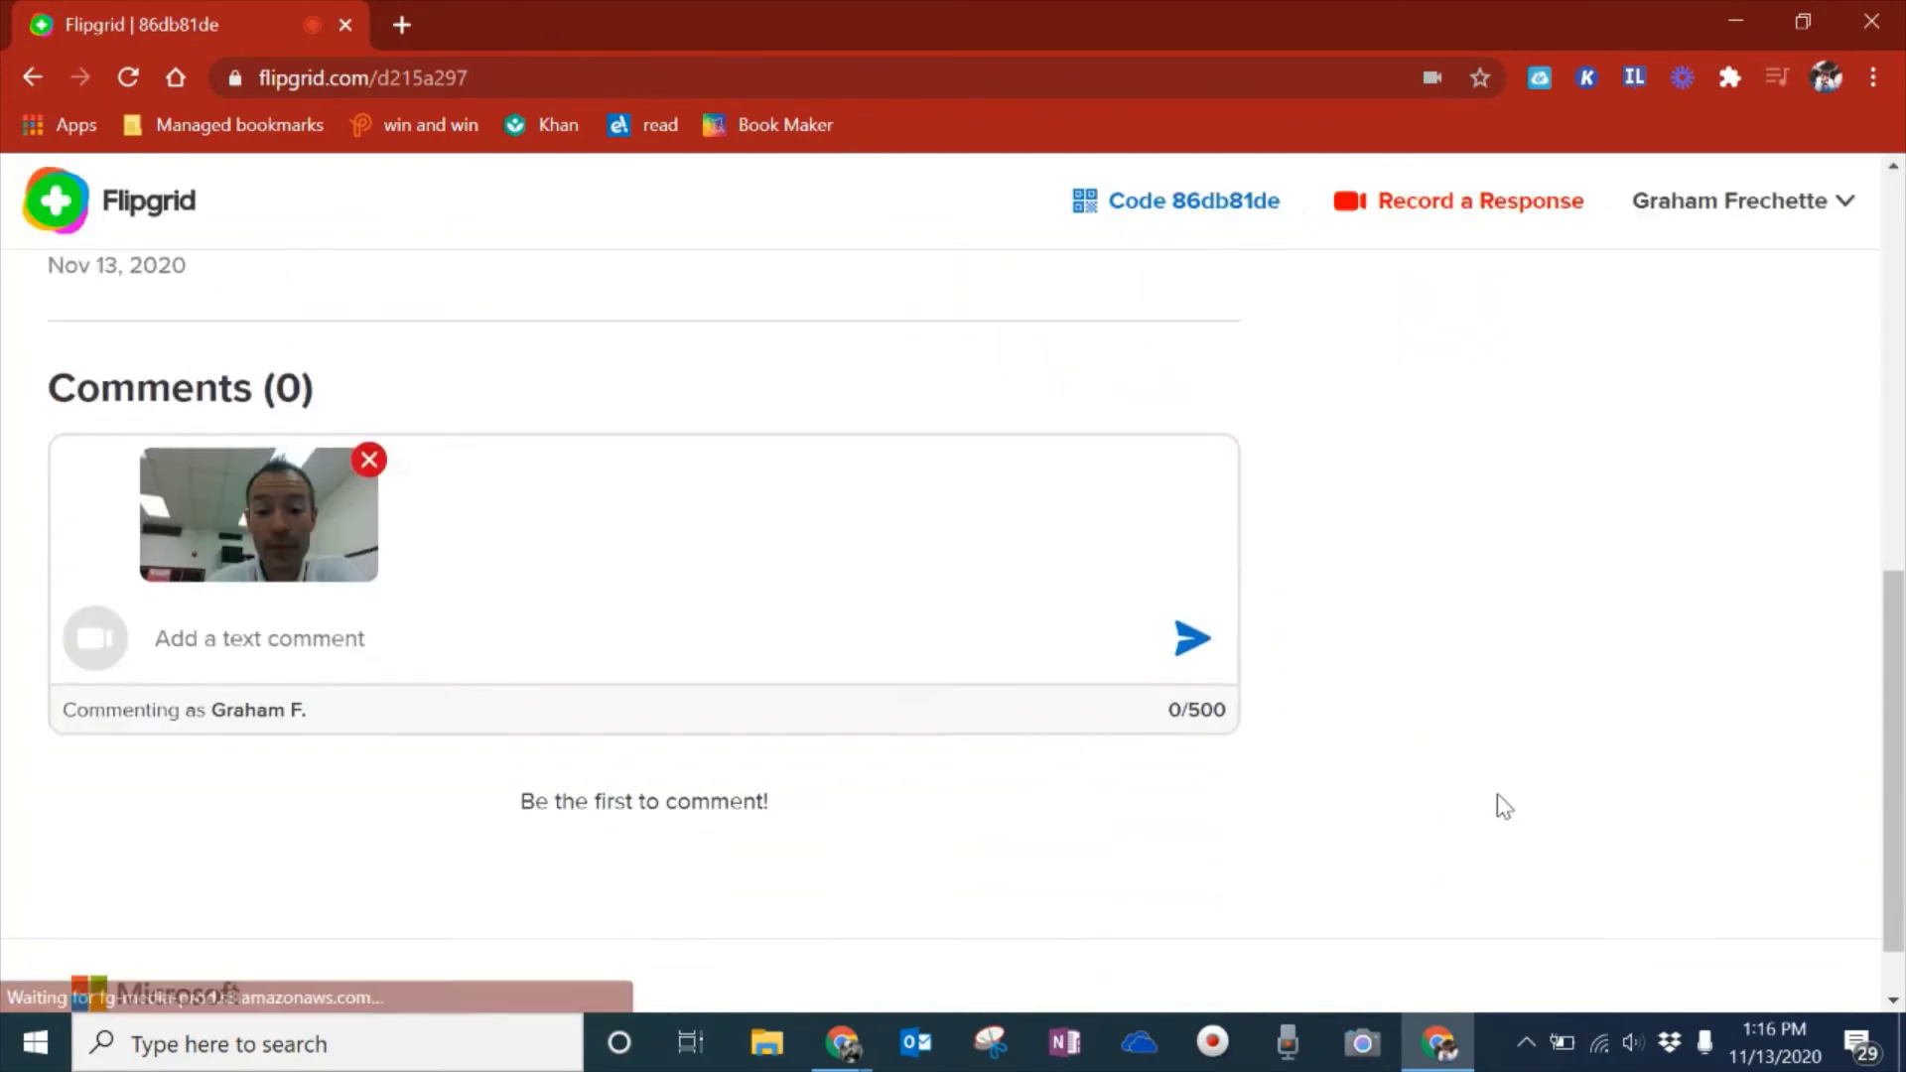
Post the attached video comment on the Breaking News response.
{"action": "scroll", "coordinate": [1835, 521], "scroll_direction": "up", "scroll_amount": 5}
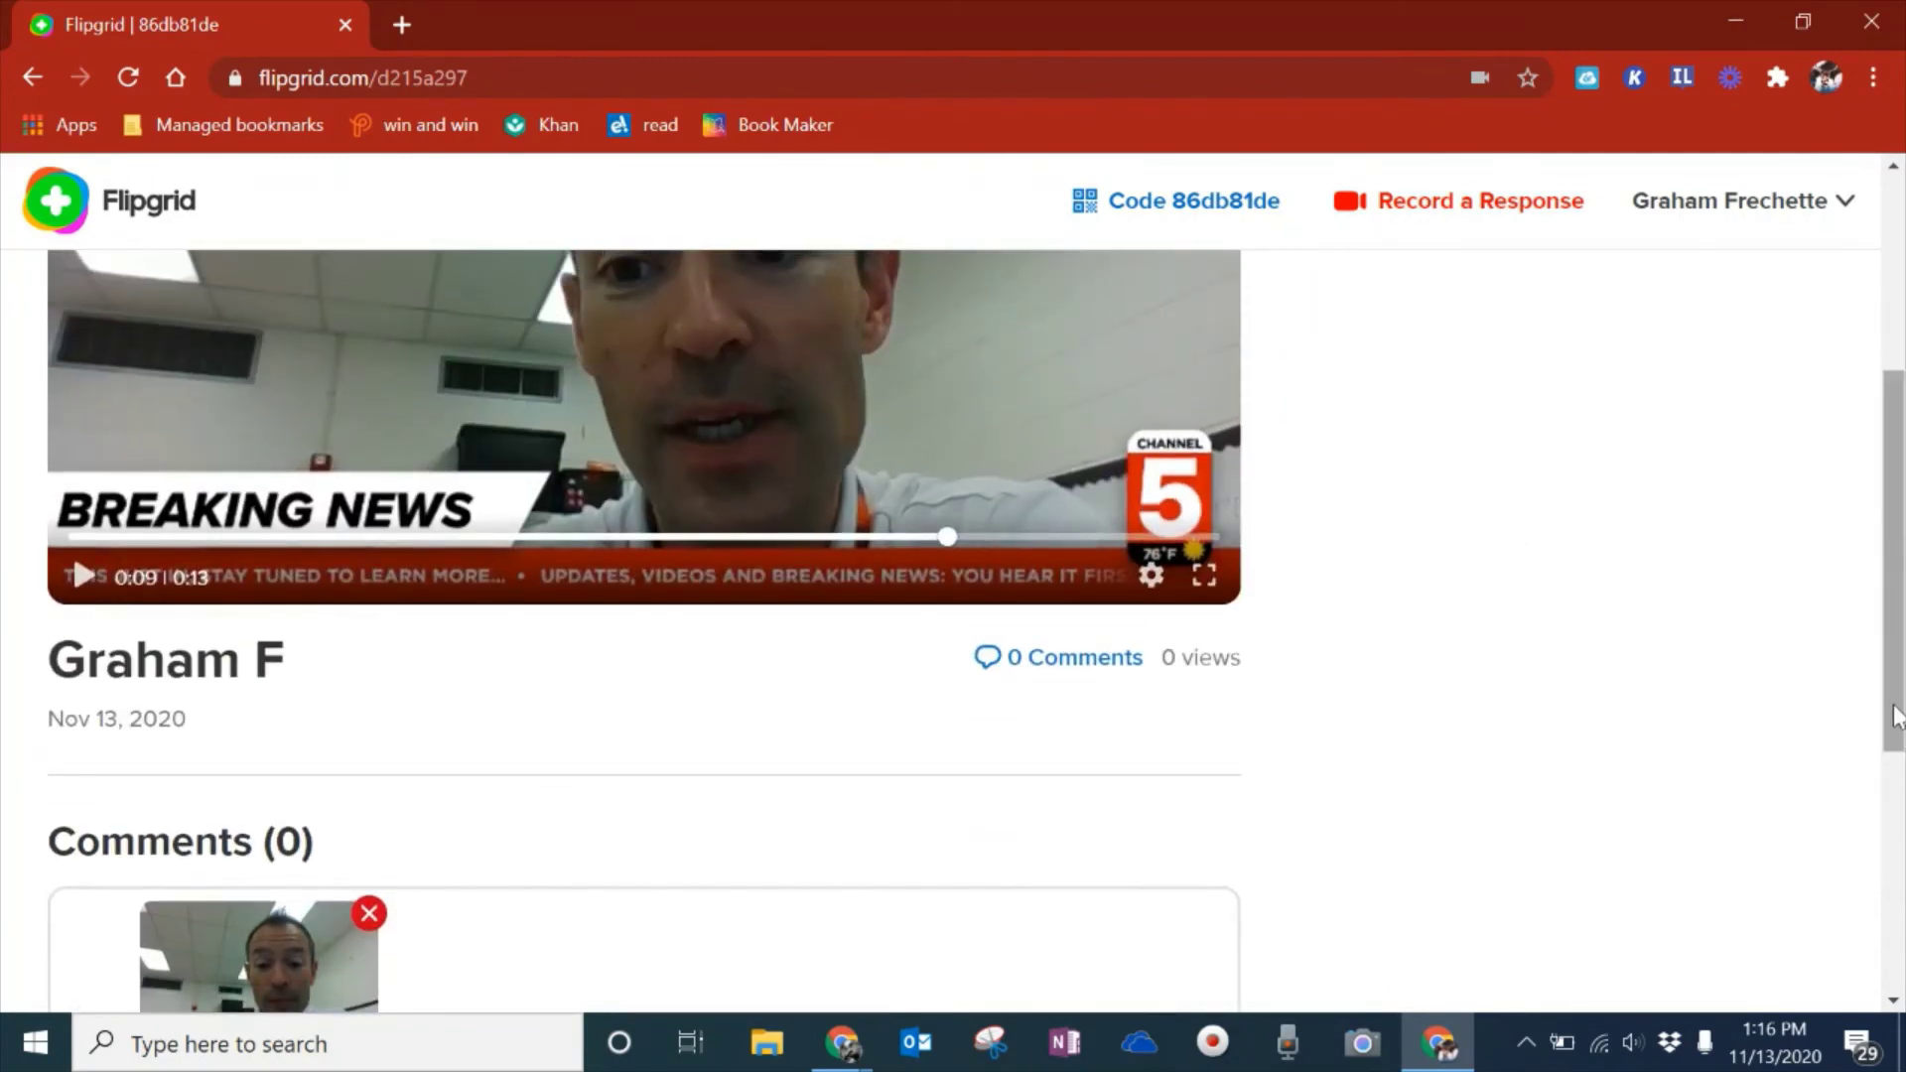
{"action": "left_click_drag", "start_coordinate": [1893, 714], "coordinate": [1894, 918]}
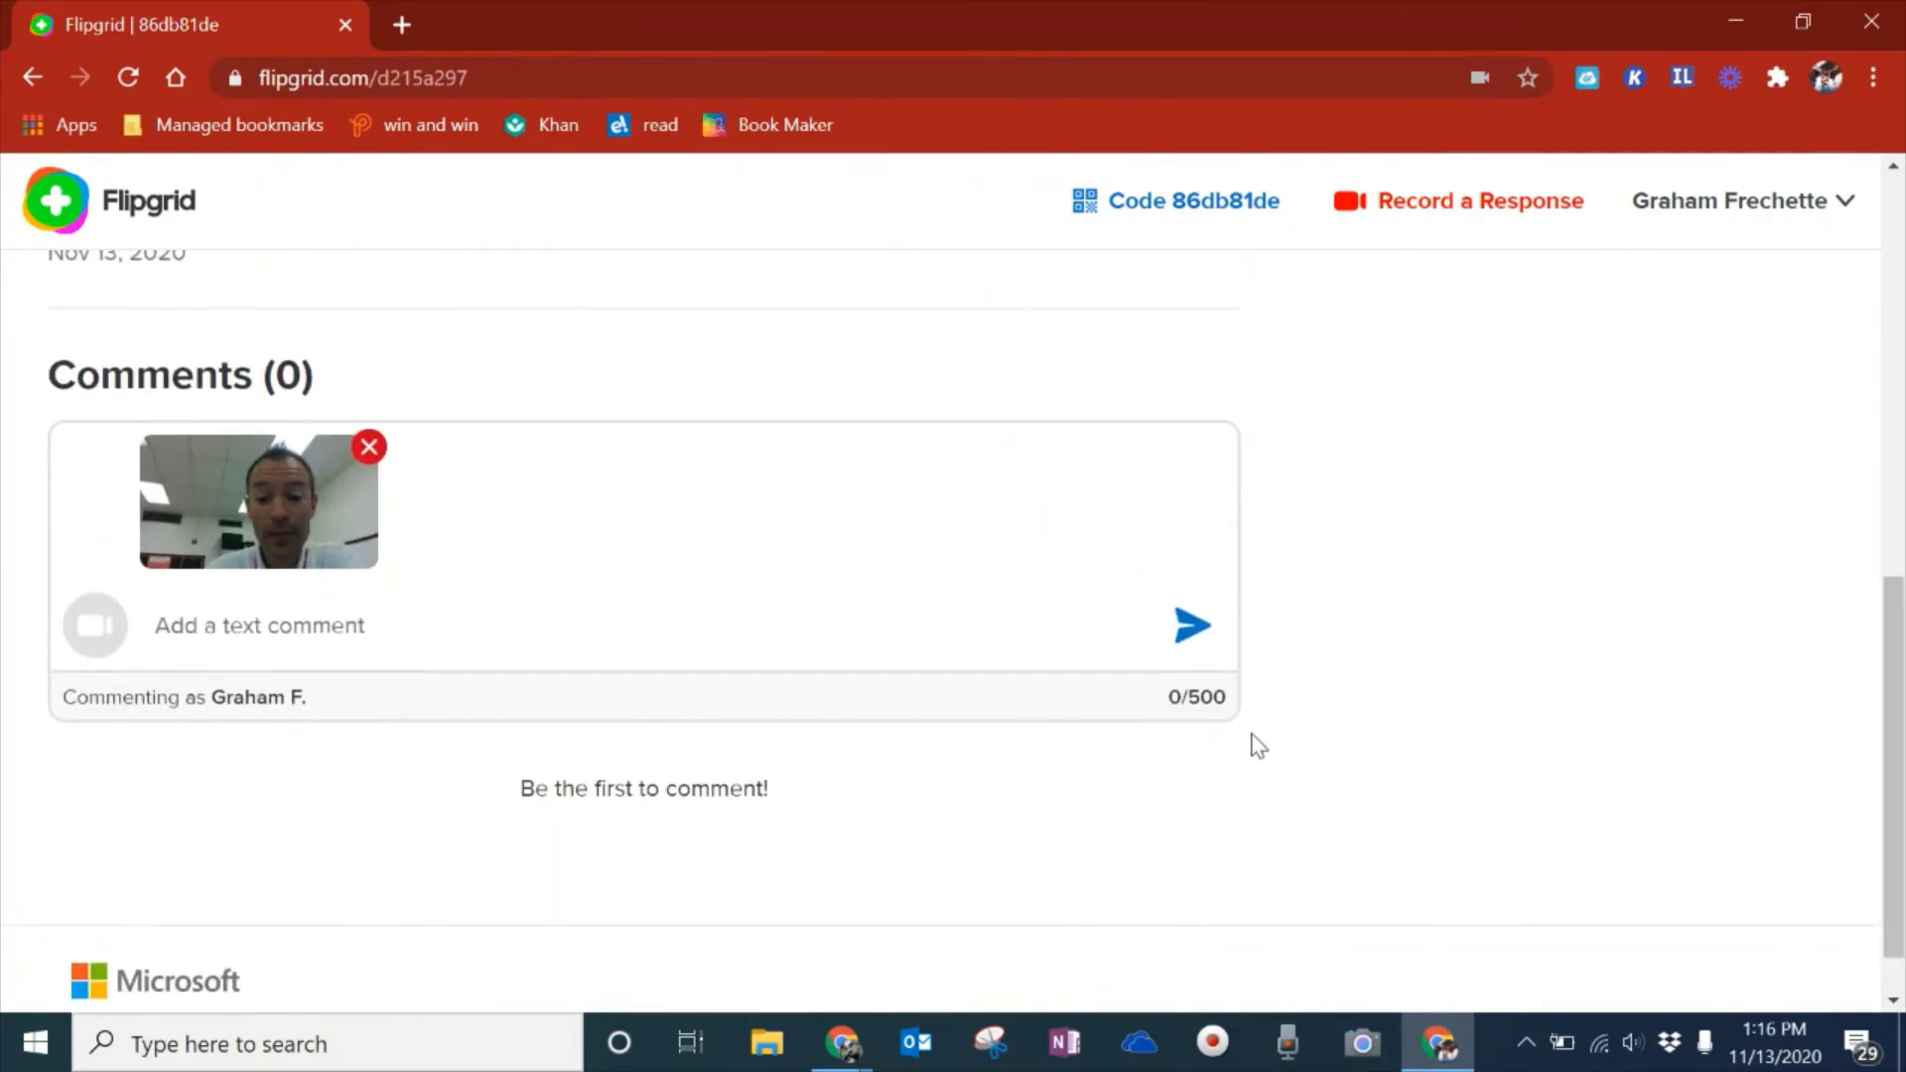
{"action": "left_click", "coordinate": [1191, 628]}
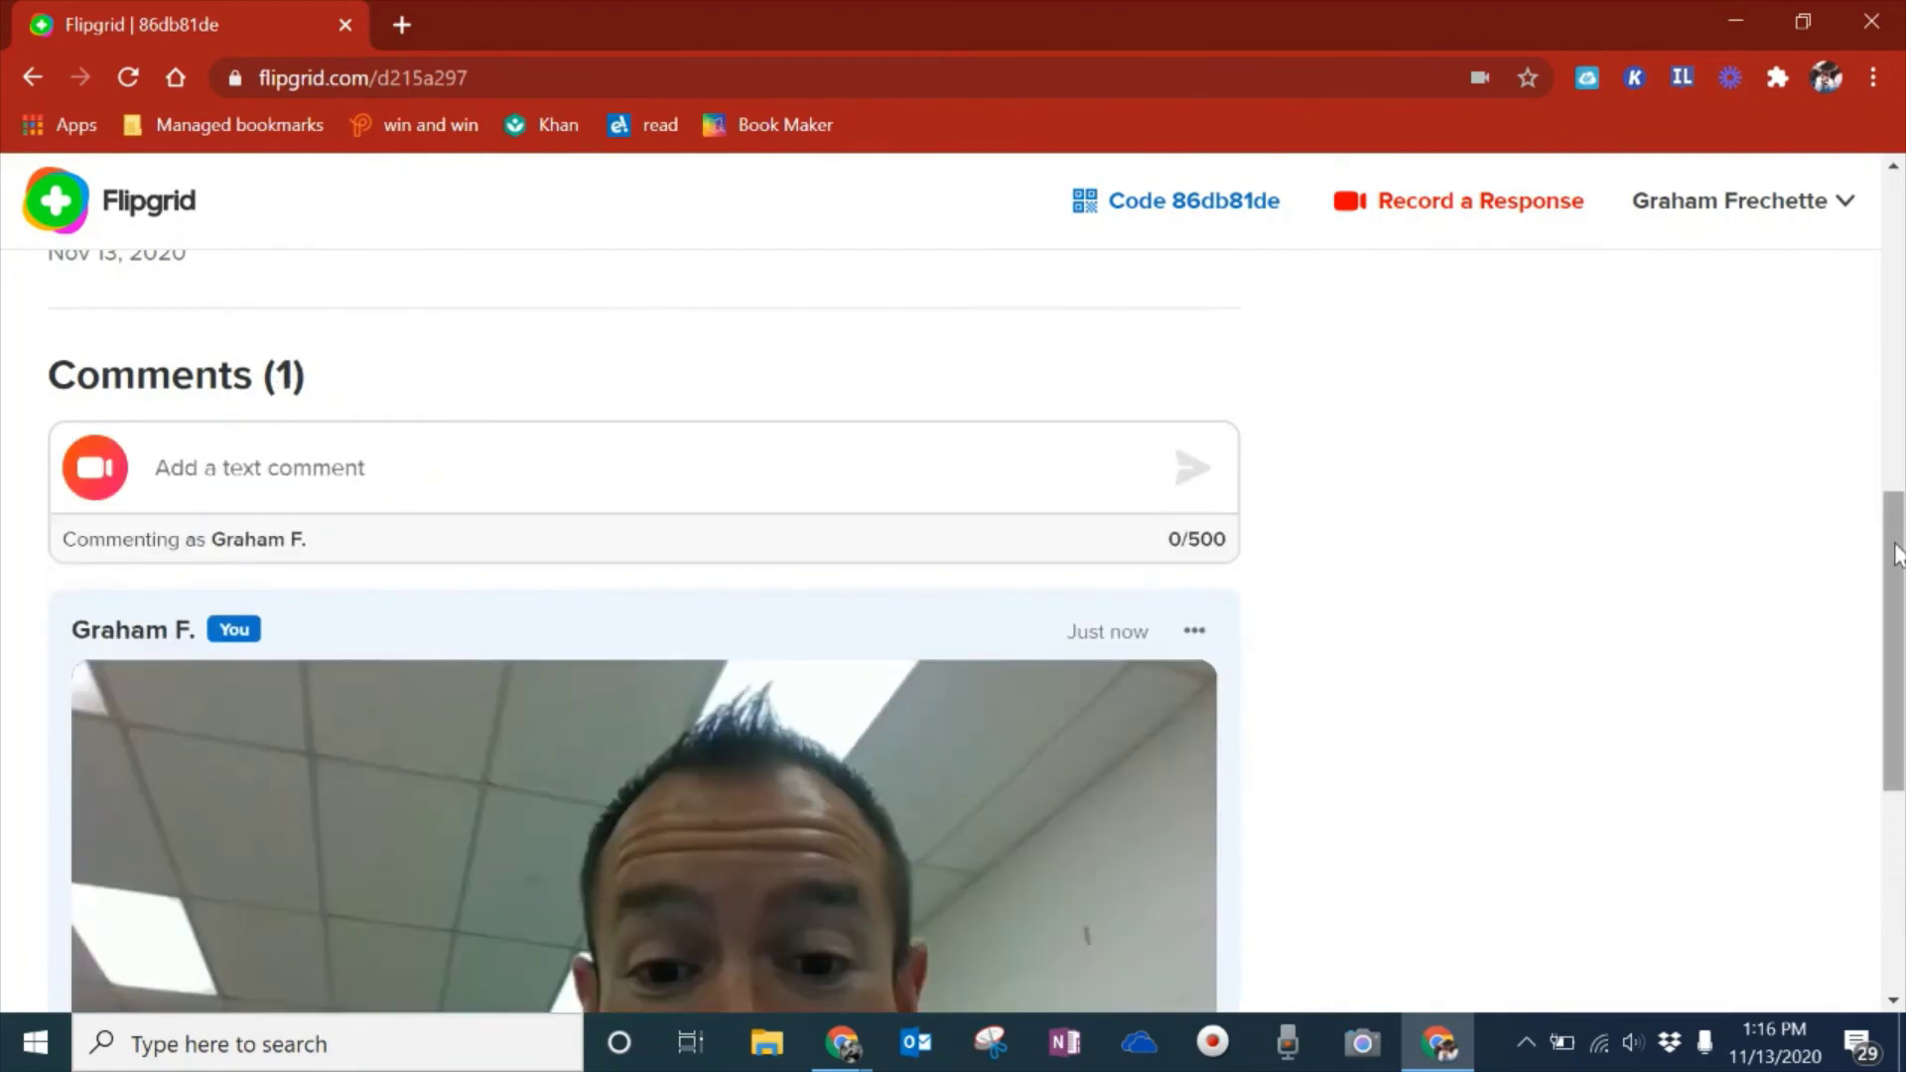
Return to the New / Connection / Question topic page and scroll through its responses.
{"action": "left_click_drag", "start_coordinate": [1896, 554], "coordinate": [1801, 218]}
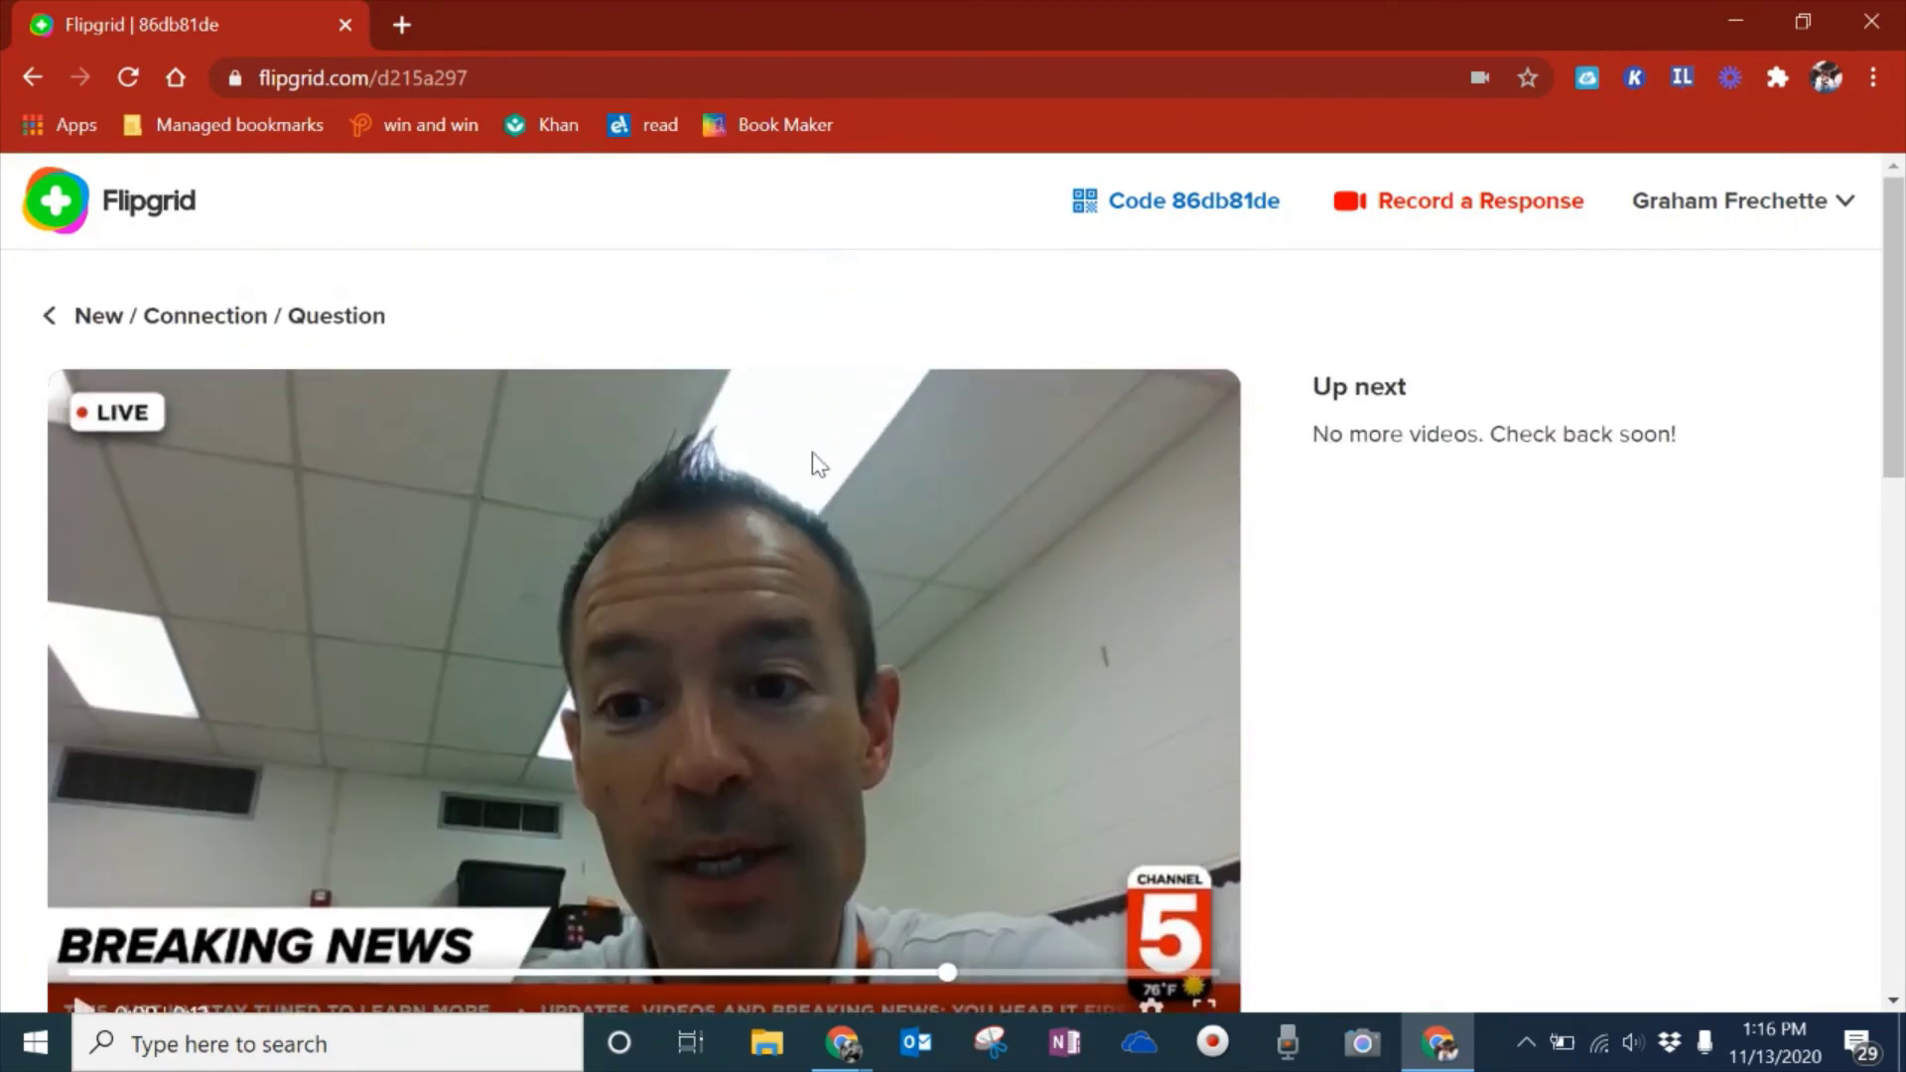
{"action": "left_click", "coordinate": [52, 315]}
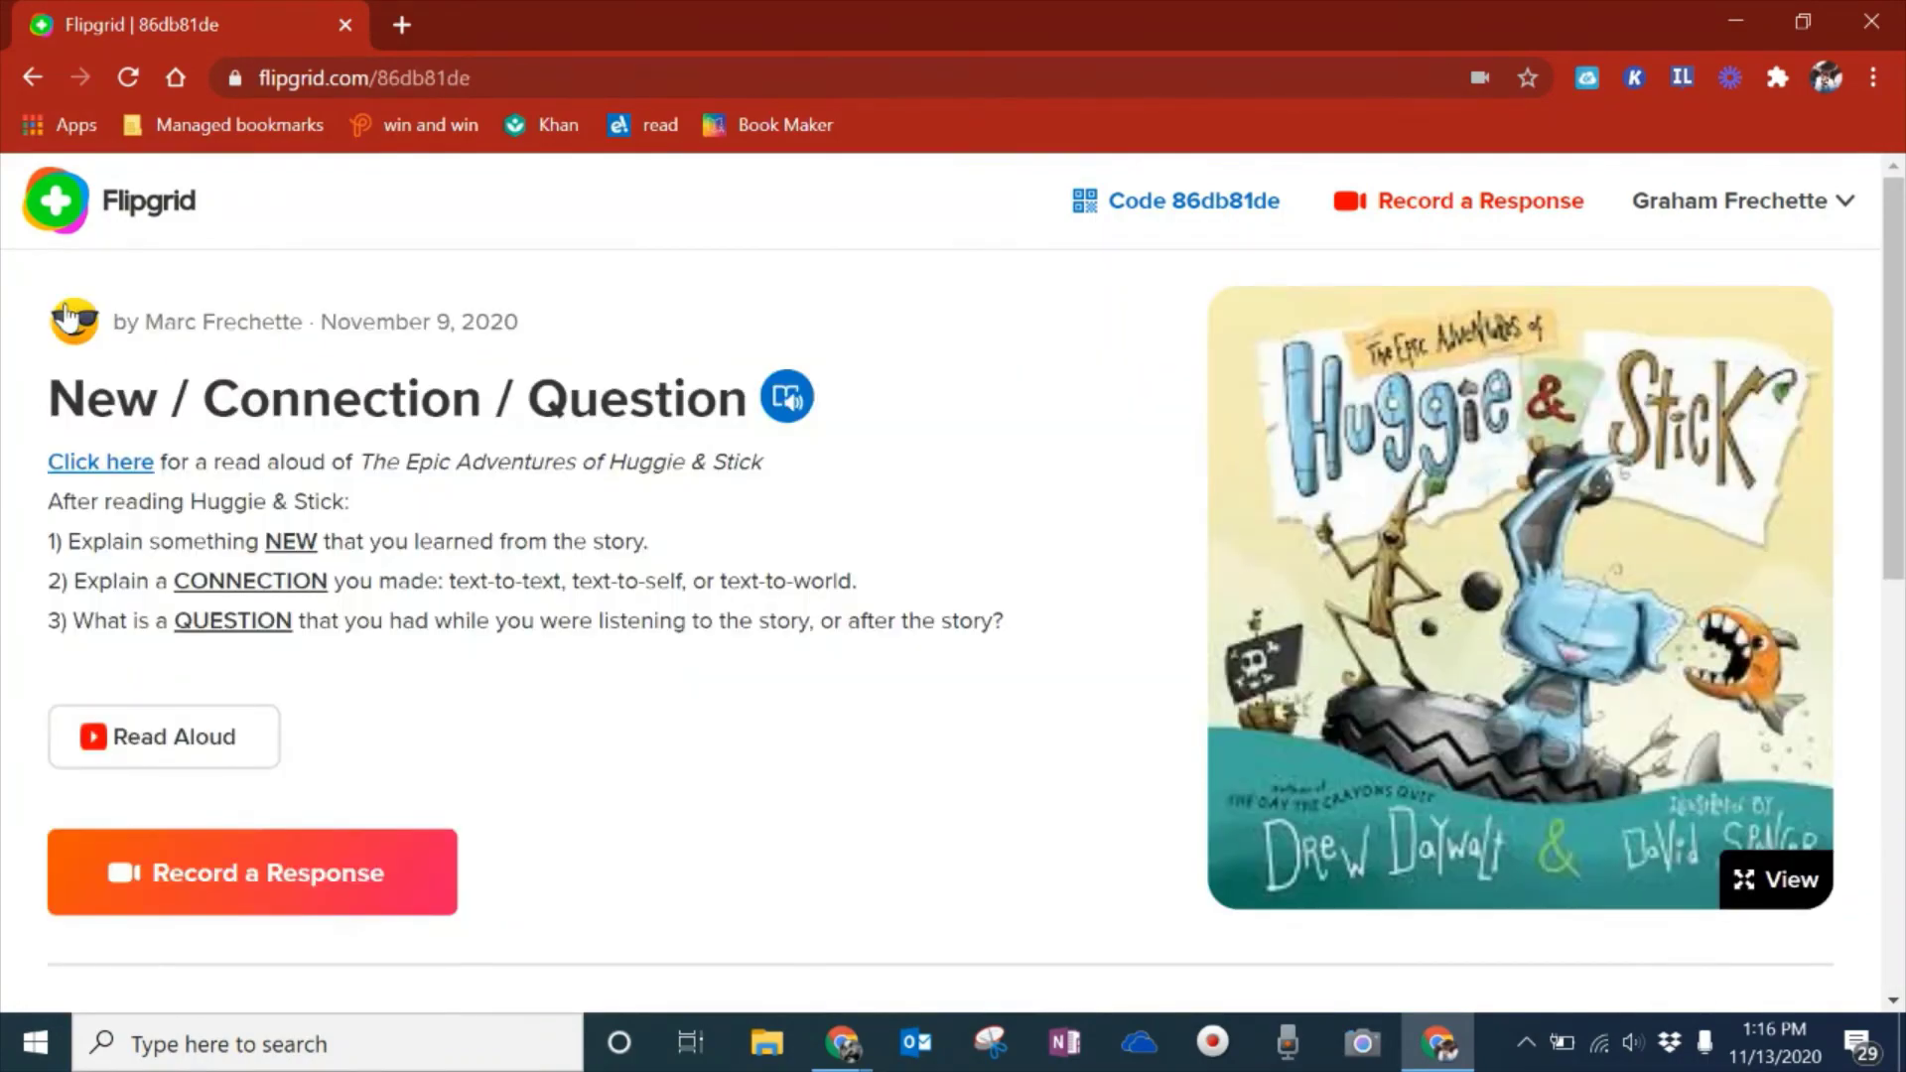
{"action": "left_click_drag", "start_coordinate": [1900, 387], "coordinate": [1898, 754]}
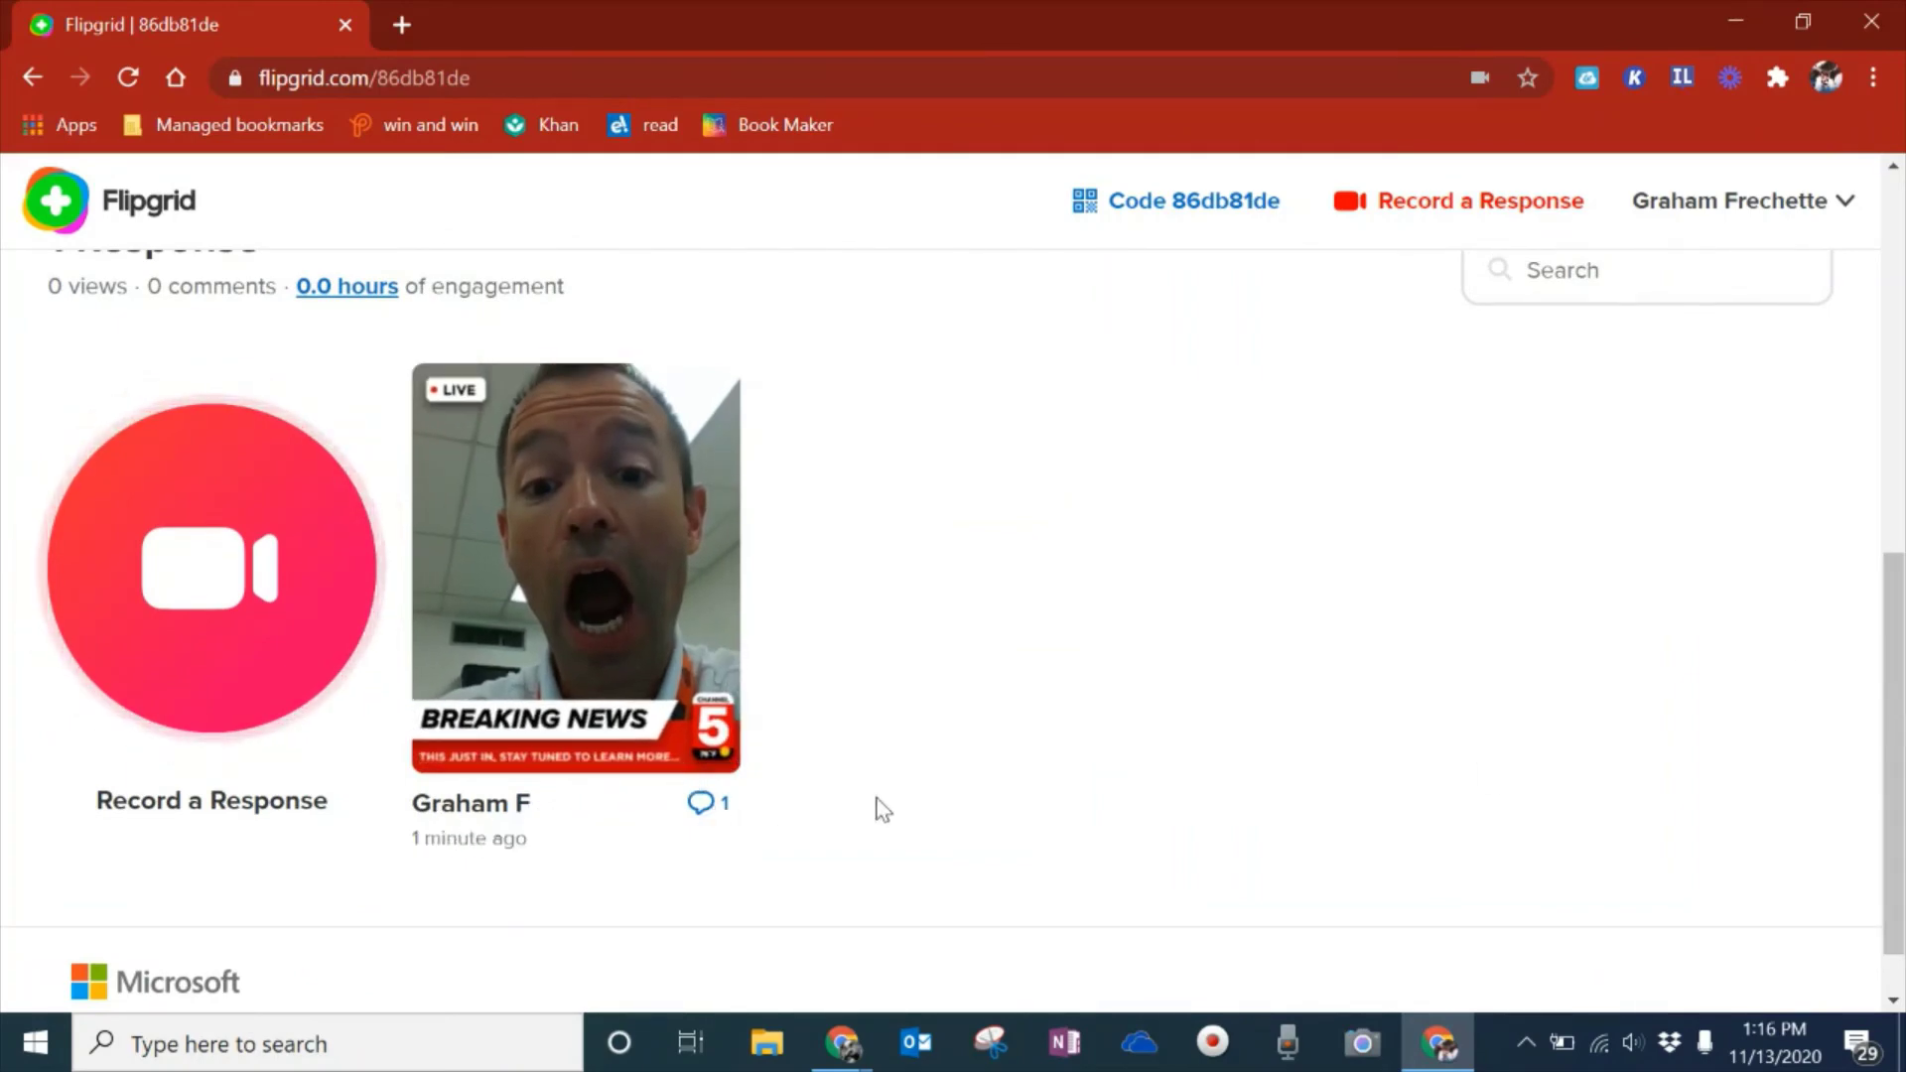
{"action": "left_click_drag", "start_coordinate": [1894, 685], "coordinate": [1814, 256]}
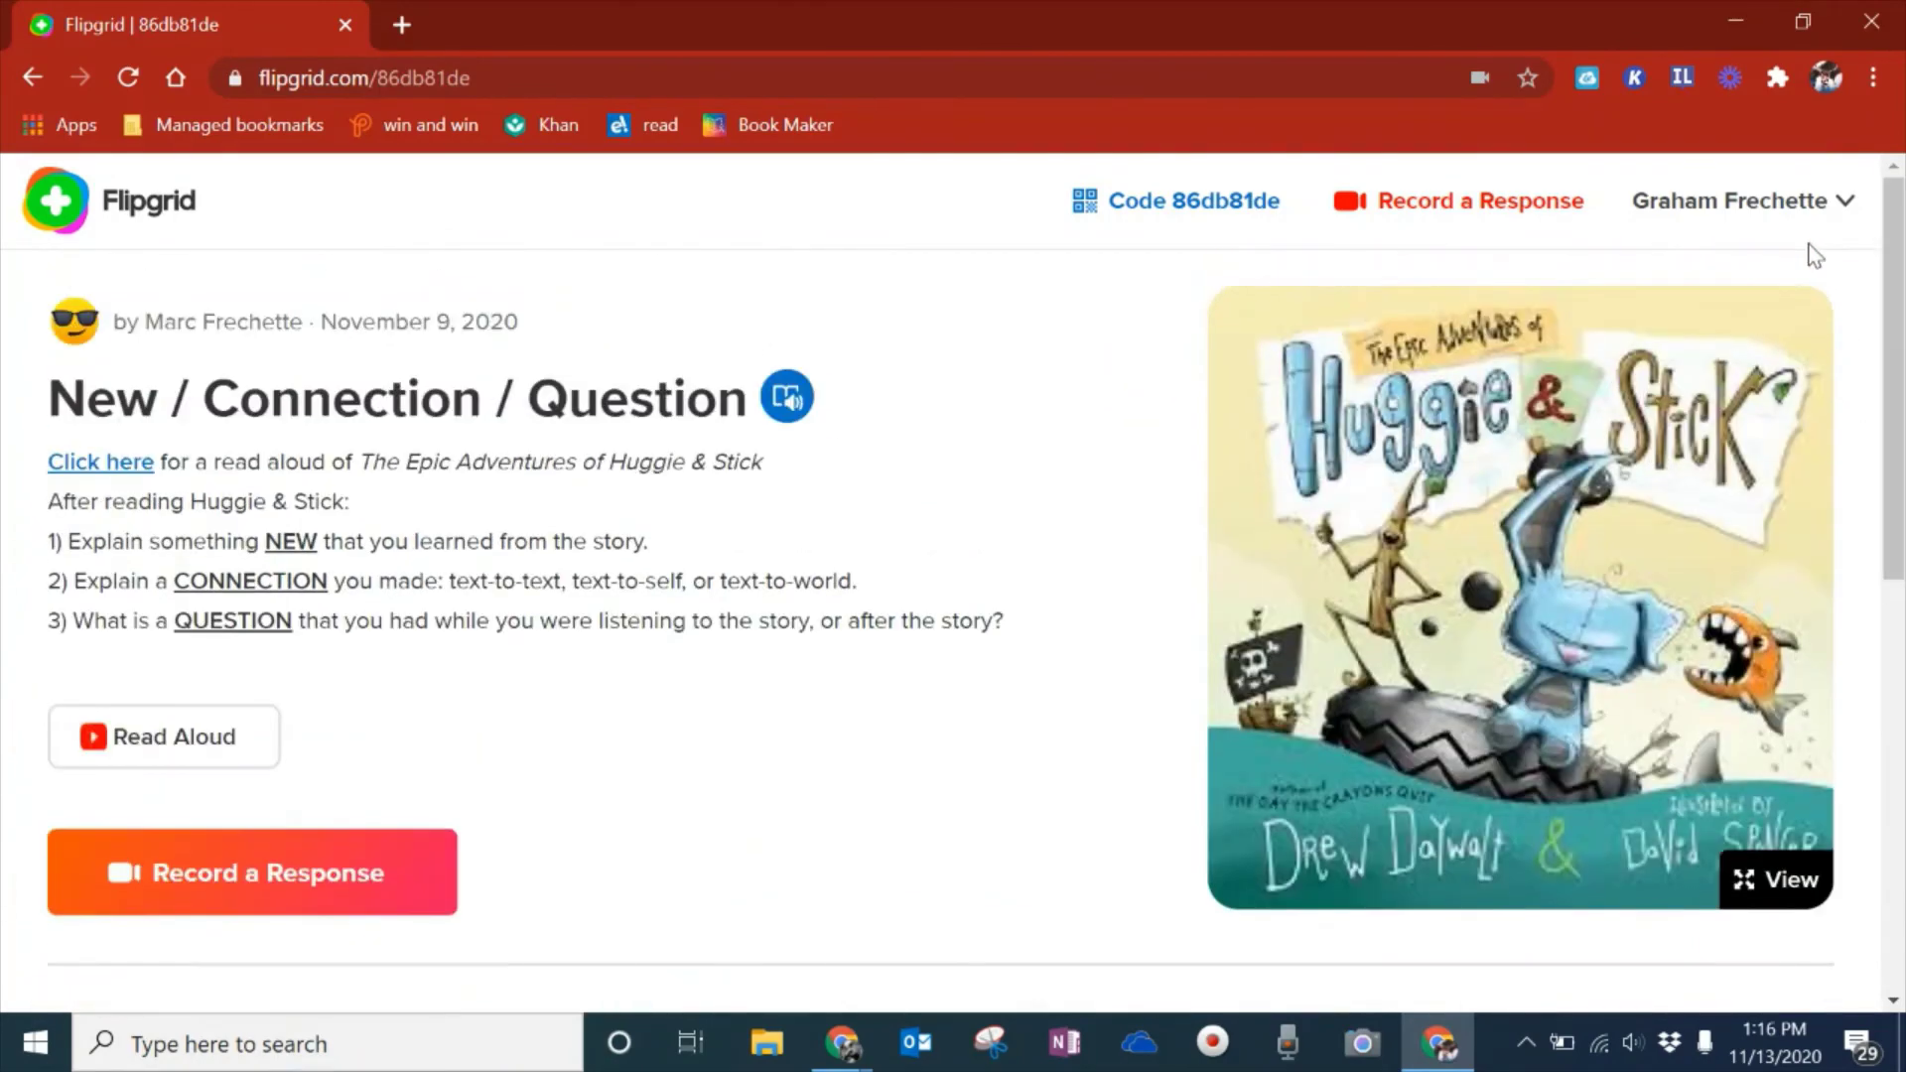